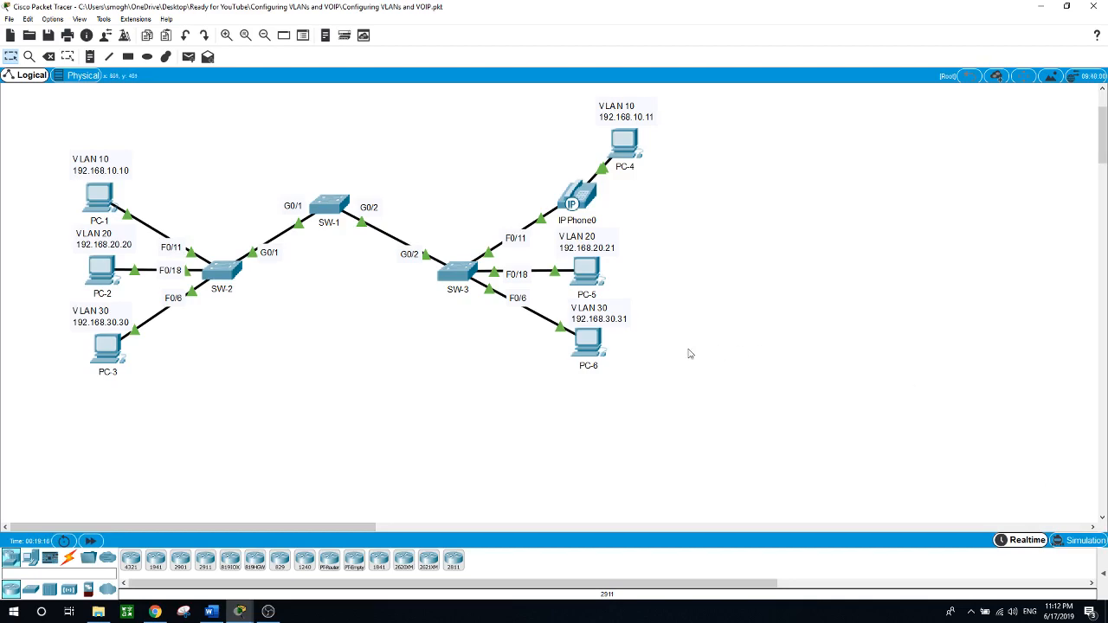
Step: Open SW-1's command line, enter privileged mode and list its VLANs with show vlan
{"action": "left_click", "coordinate": [329, 204]}
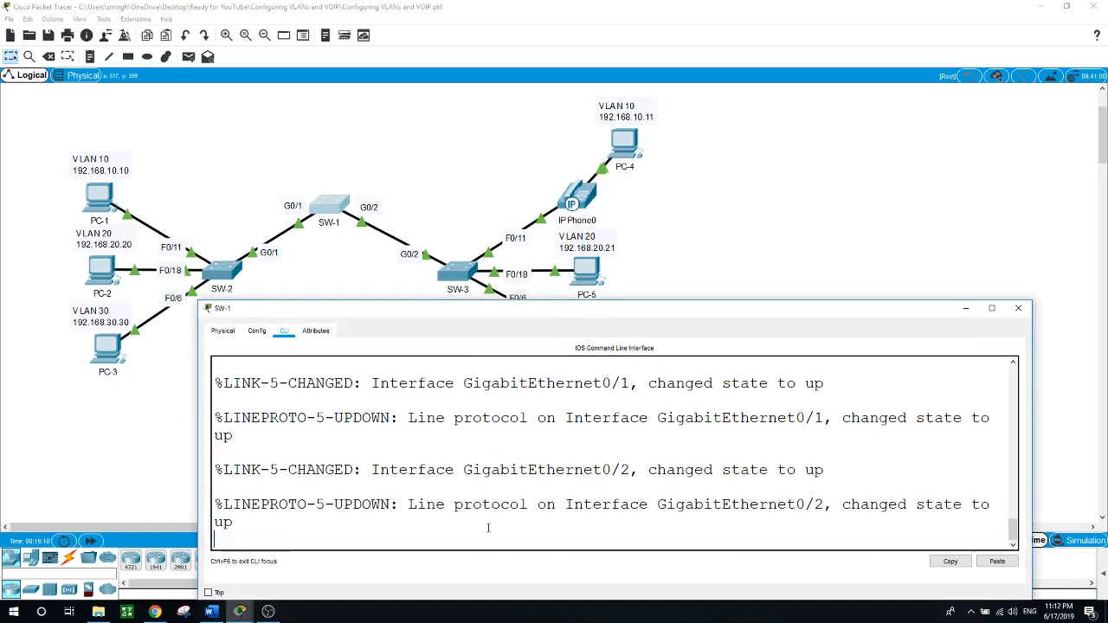
{"action": "key", "text": "Return"}
{"action": "type", "text": "en"}
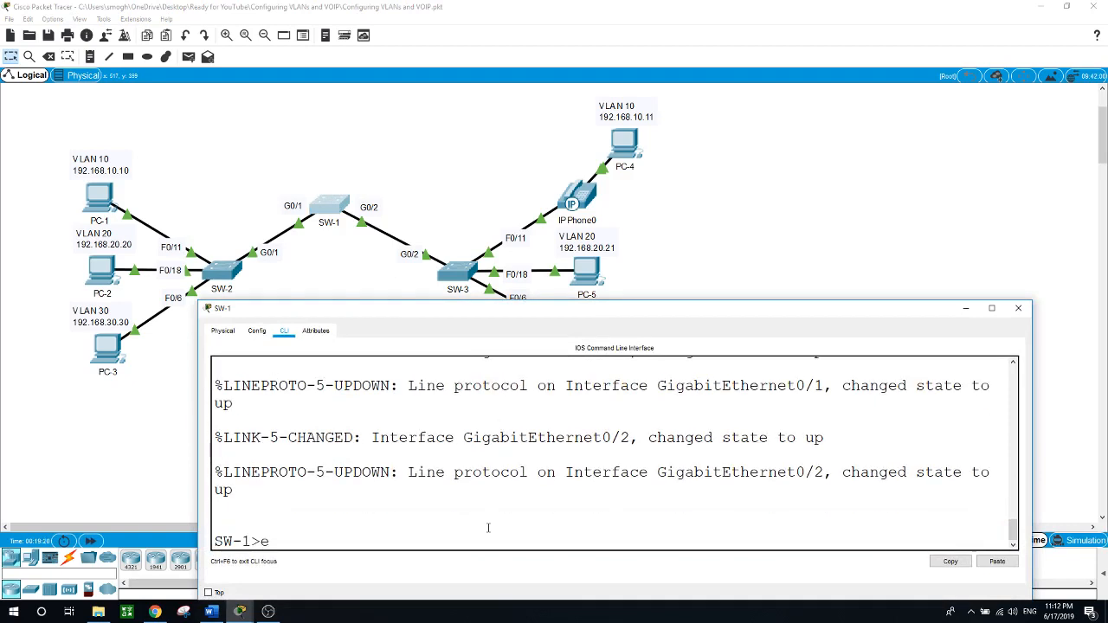
{"action": "key", "text": "Return"}
{"action": "type", "text": "sho"}
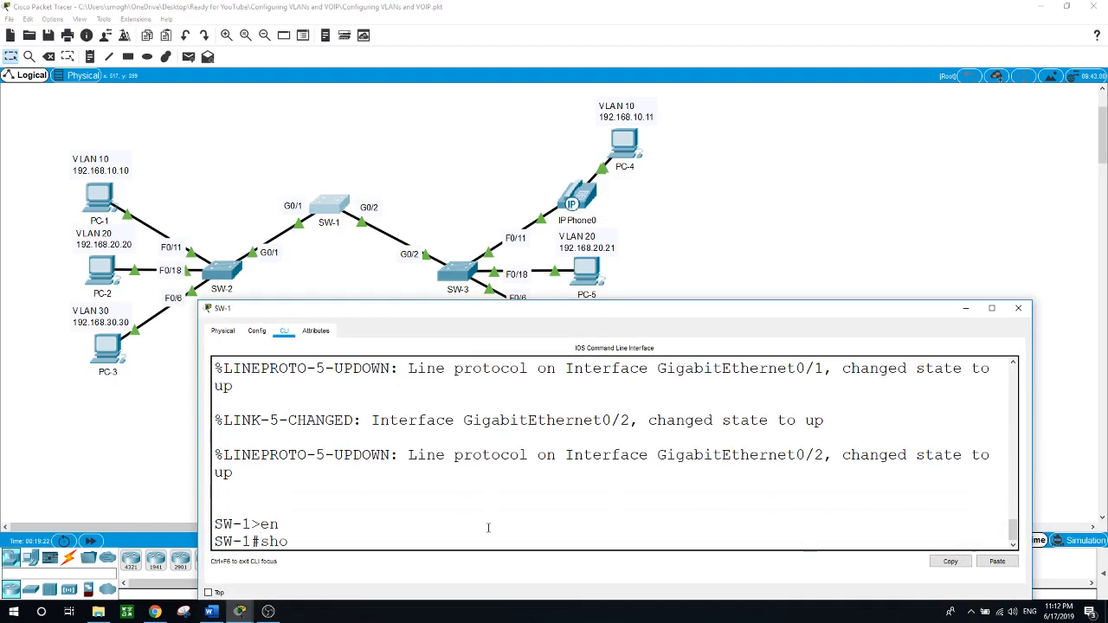
{"action": "type", "text": "w vlan"}
{"action": "key", "text": "Return"}
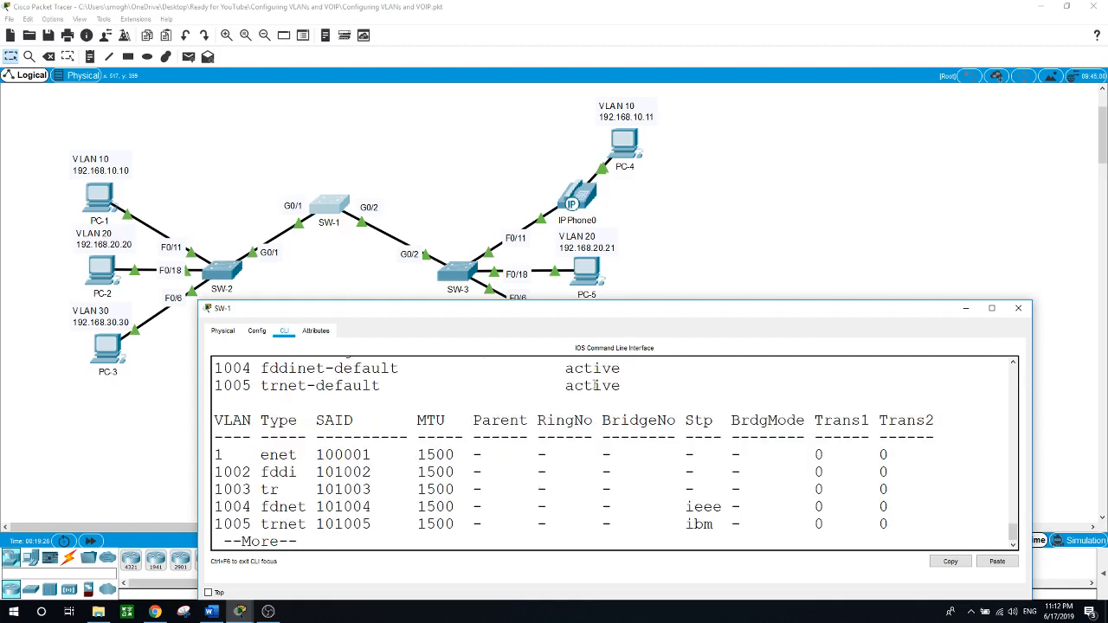
Step: Examine the default VLAN entries on SW-1 and page through the rest of the show vlan output
{"action": "left_click_drag", "start_coordinate": [722, 301], "coordinate": [709, 134]}
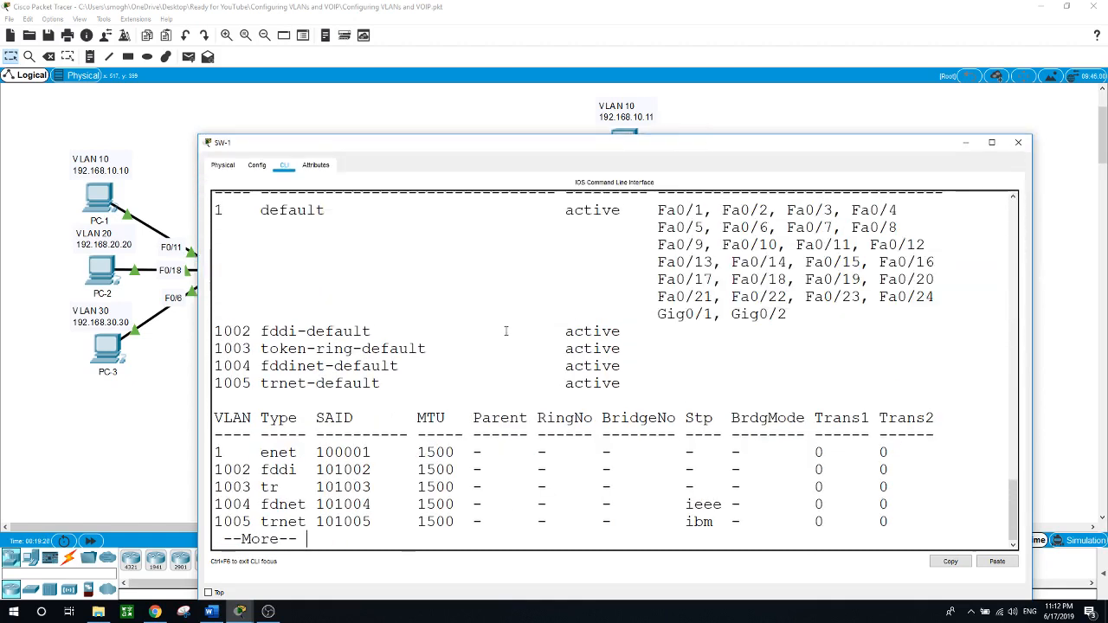
{"action": "scroll", "coordinate": [432, 321], "scroll_direction": "up", "scroll_amount": 1}
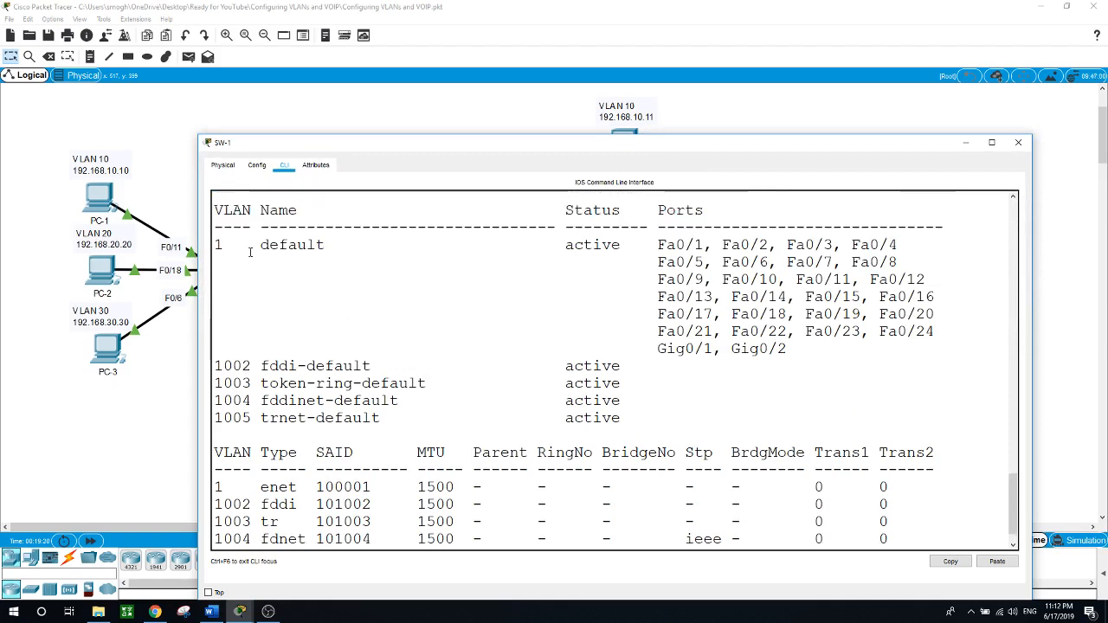
{"action": "left_click_drag", "start_coordinate": [217, 247], "coordinate": [389, 422]}
{"action": "scroll", "coordinate": [396, 452], "scroll_direction": "down", "scroll_amount": 1}
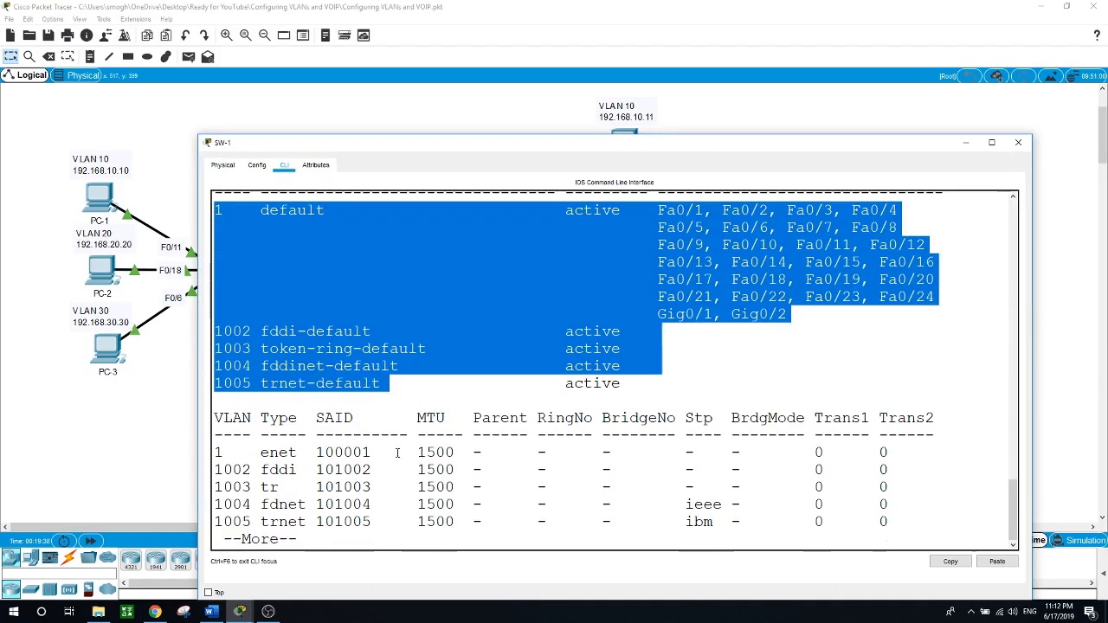
{"action": "key", "text": "space"}
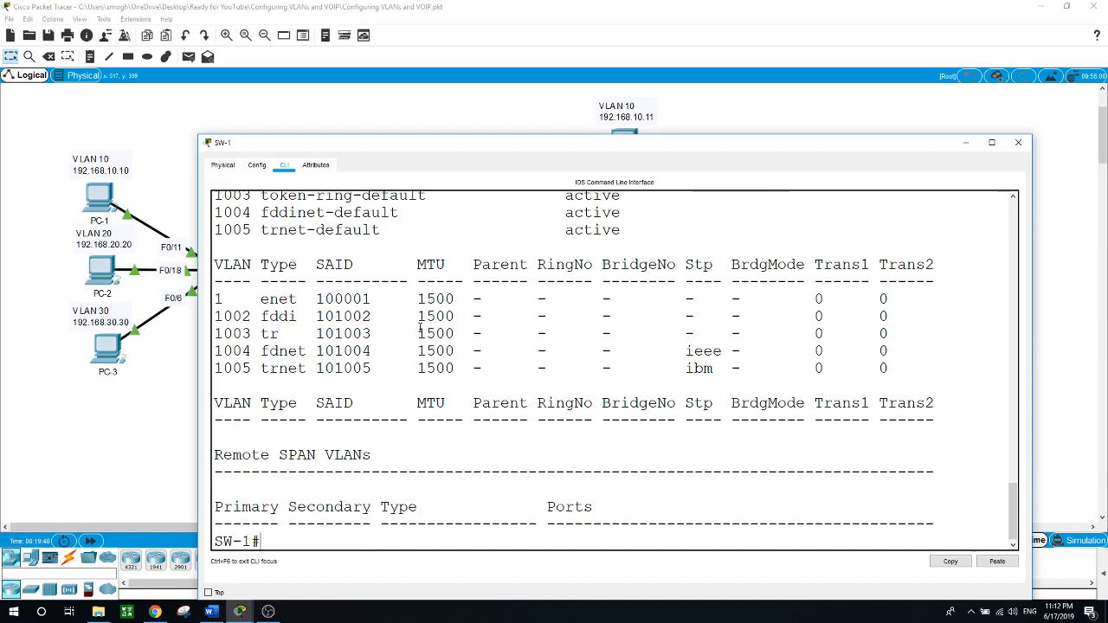
Step: Examine which ports are assigned to default VLAN 1 on SW-1, then return to the topology
{"action": "scroll", "coordinate": [384, 321], "scroll_direction": "up", "scroll_amount": 5}
{"action": "left_click_drag", "start_coordinate": [660, 299], "coordinate": [949, 399]}
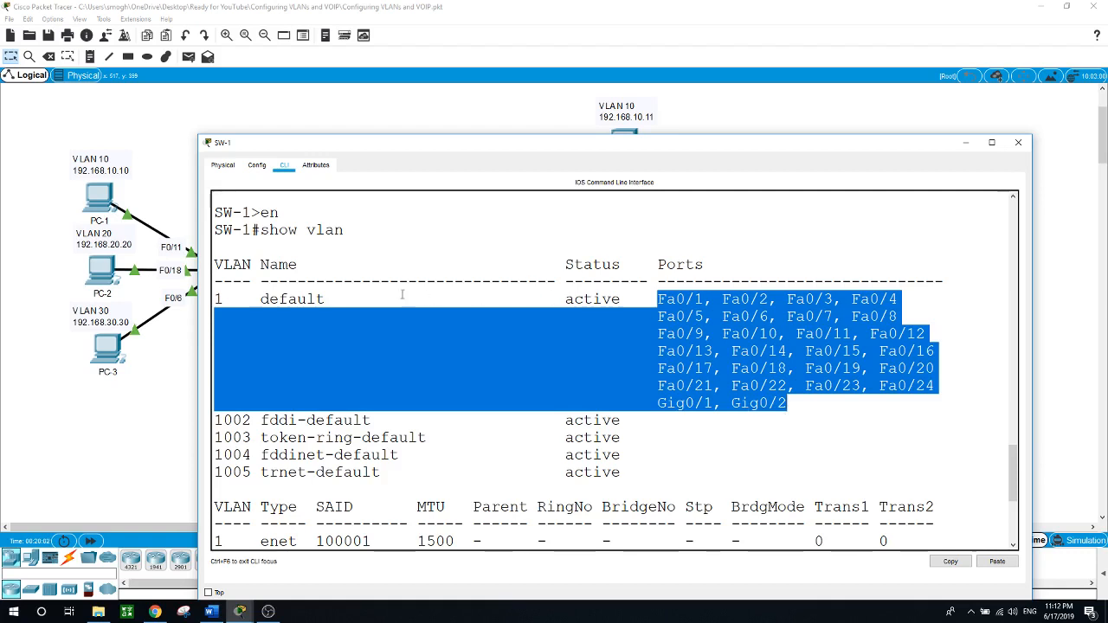
{"action": "left_click_drag", "start_coordinate": [352, 299], "coordinate": [215, 299]}
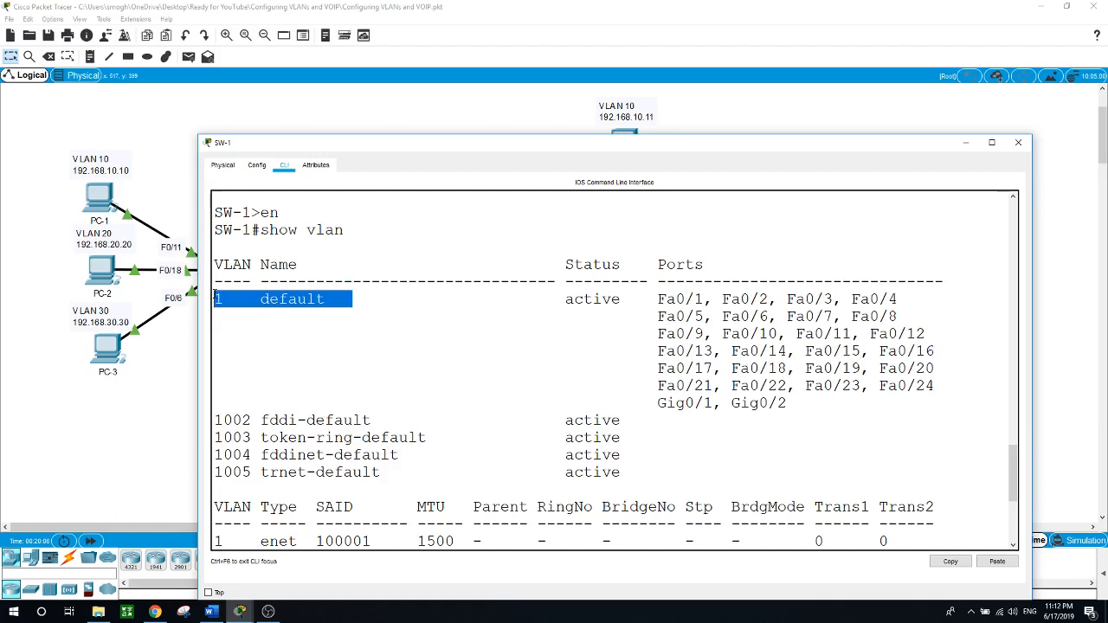
{"action": "left_click_drag", "start_coordinate": [661, 301], "coordinate": [913, 399]}
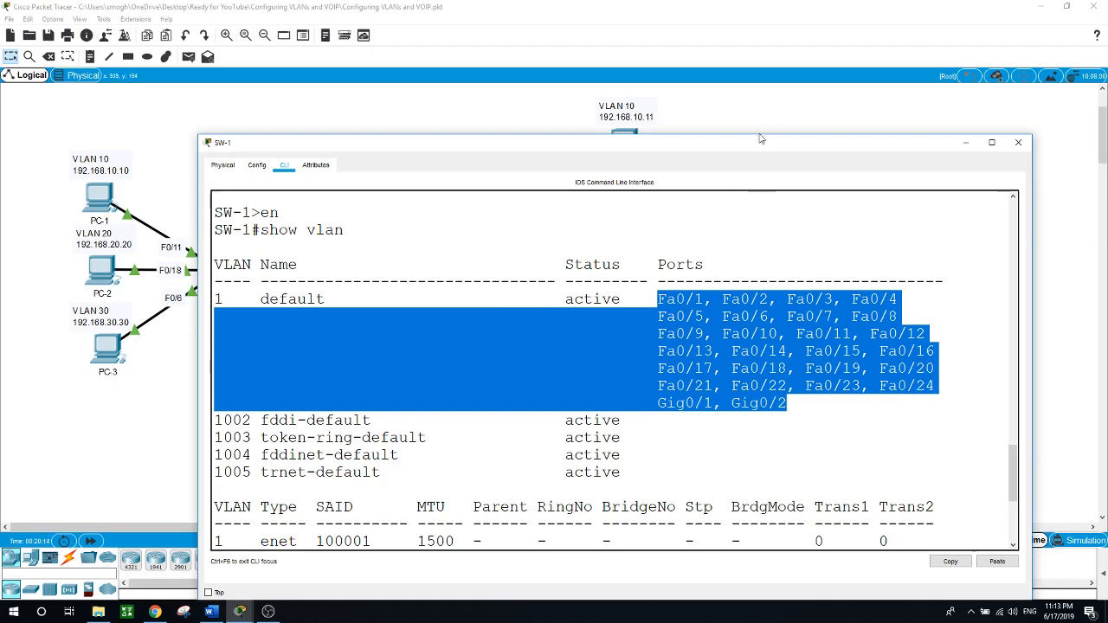
{"action": "left_click_drag", "start_coordinate": [761, 136], "coordinate": [743, 276]}
{"action": "left_click", "coordinate": [664, 420]}
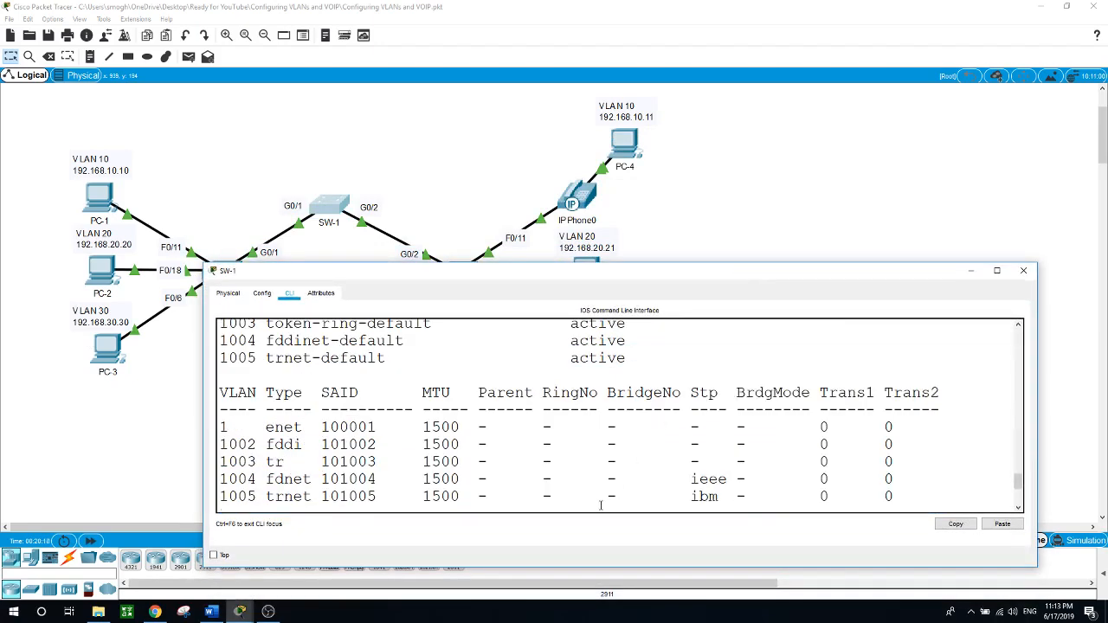
{"action": "scroll", "coordinate": [578, 478], "scroll_direction": "down", "scroll_amount": 3}
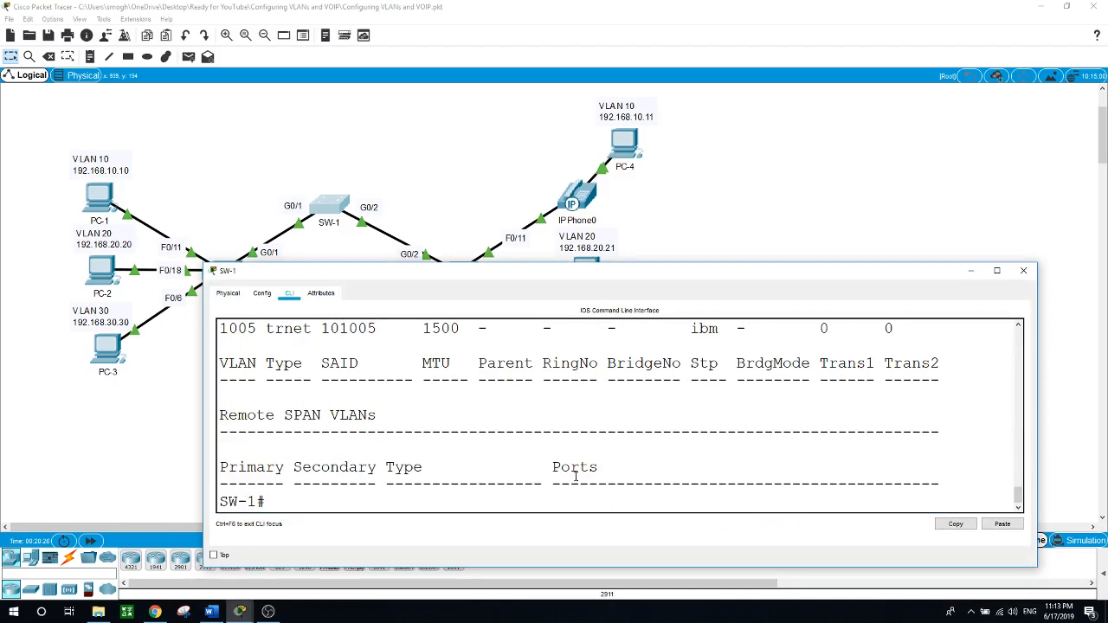
{"action": "left_click", "coordinate": [732, 185]}
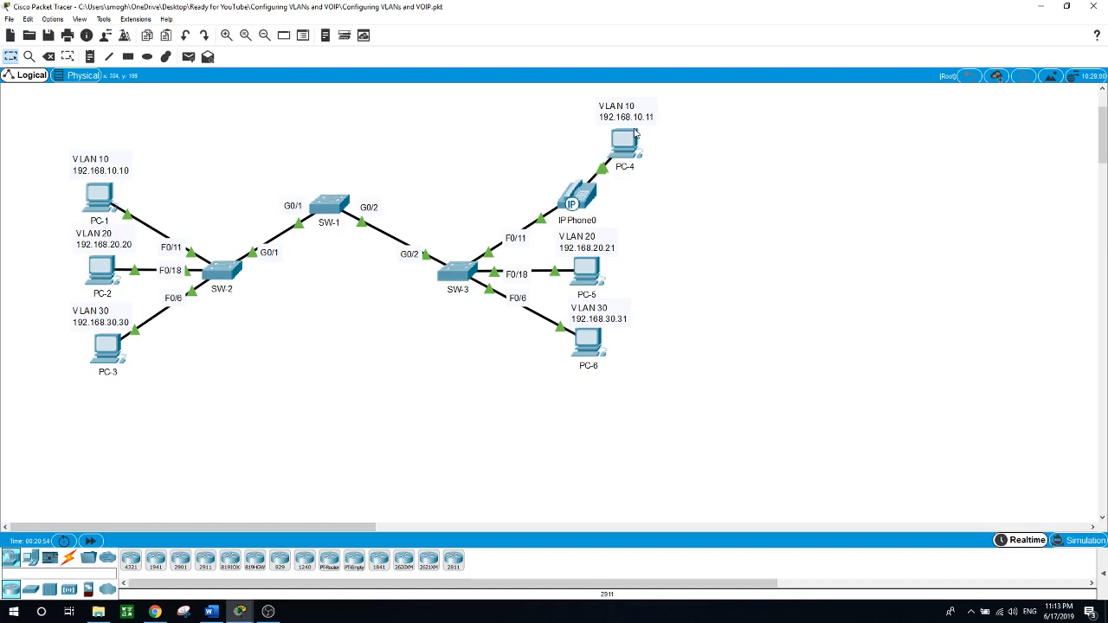
Step: Check the static IP address and subnet mask in PC-1's IP configuration
{"action": "mouse_move", "coordinate": [571, 339]}
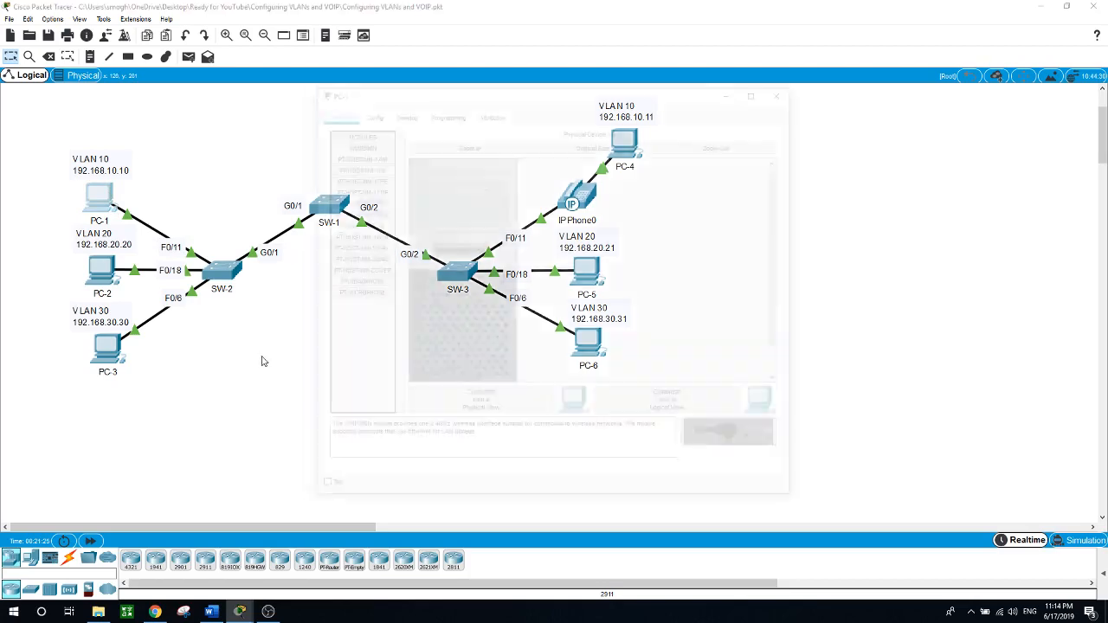
{"action": "left_click", "coordinate": [403, 113]}
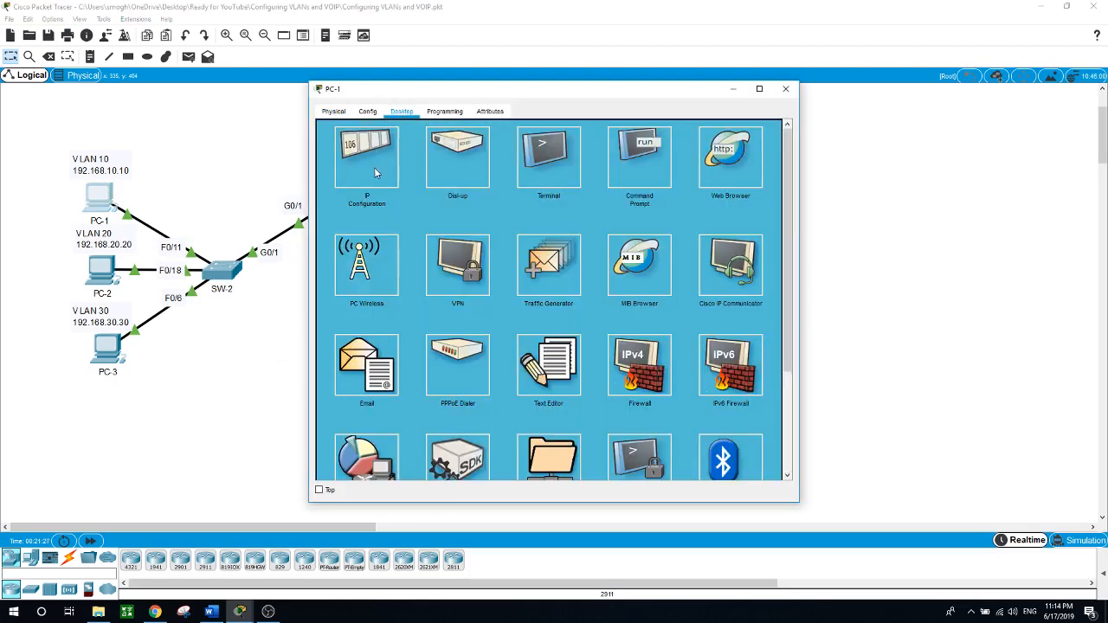
{"action": "left_click", "coordinate": [378, 174]}
{"action": "left_click", "coordinate": [491, 209]}
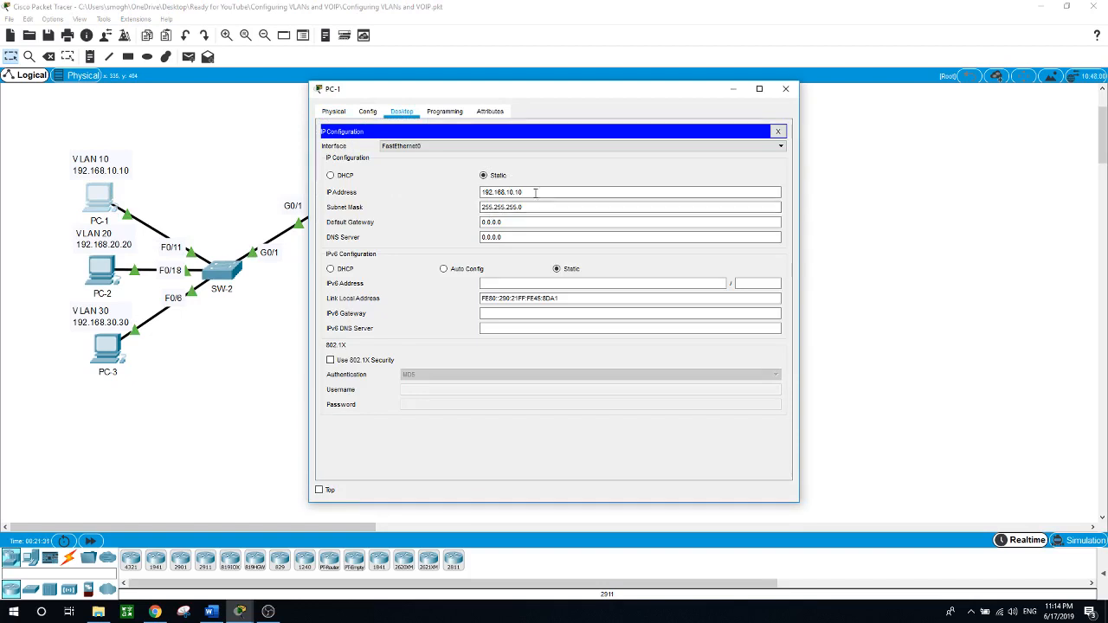
{"action": "left_click", "coordinate": [777, 131]}
Step: Ping PC-4 at 192.168.10.11 from PC-1's command prompt, then return to the topology
{"action": "left_click", "coordinate": [640, 160]}
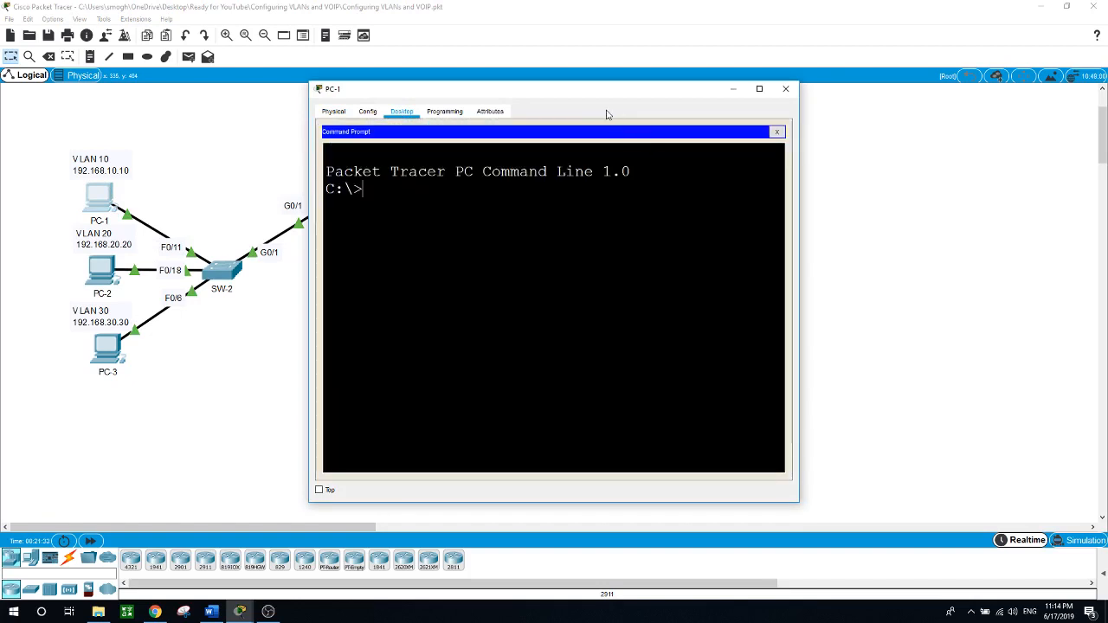
{"action": "left_click_drag", "start_coordinate": [562, 97], "coordinate": [766, 218]}
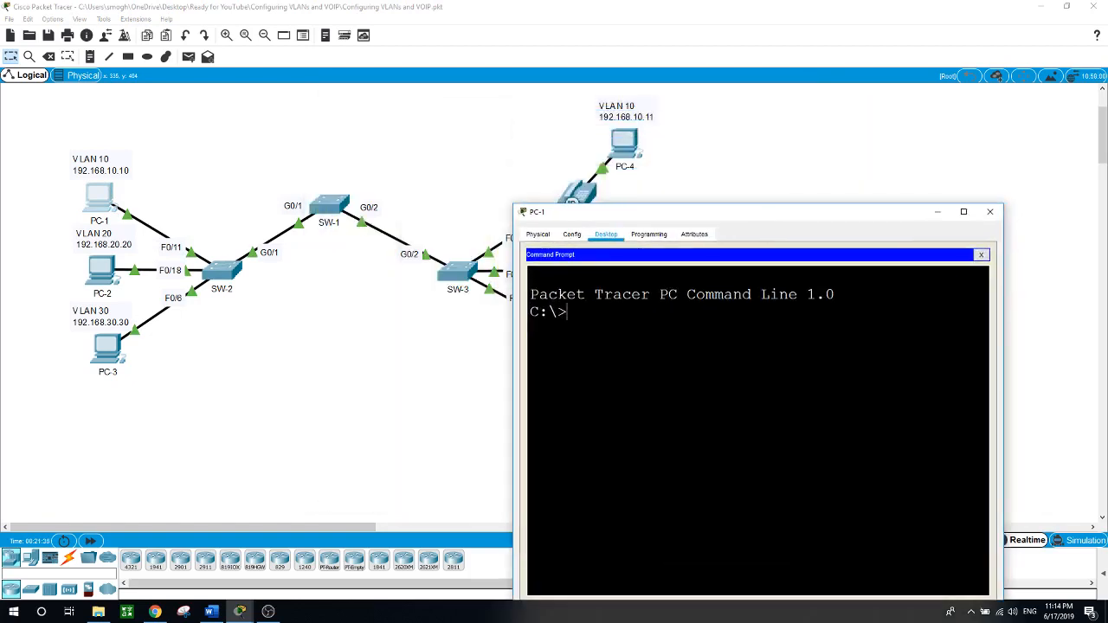
{"action": "type", "text": "pingn"}
{"action": "key", "text": "BackSpace"}
{"action": "type", "text": "192.168.10.11"}
{"action": "key", "text": "Return"}
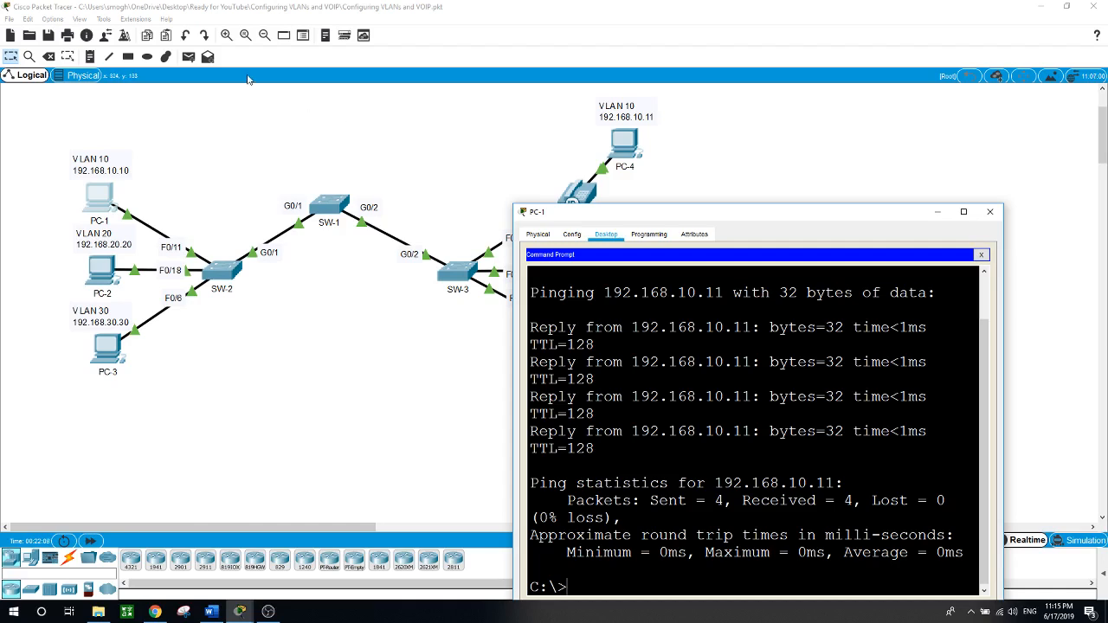
{"action": "left_click", "coordinate": [329, 408]}
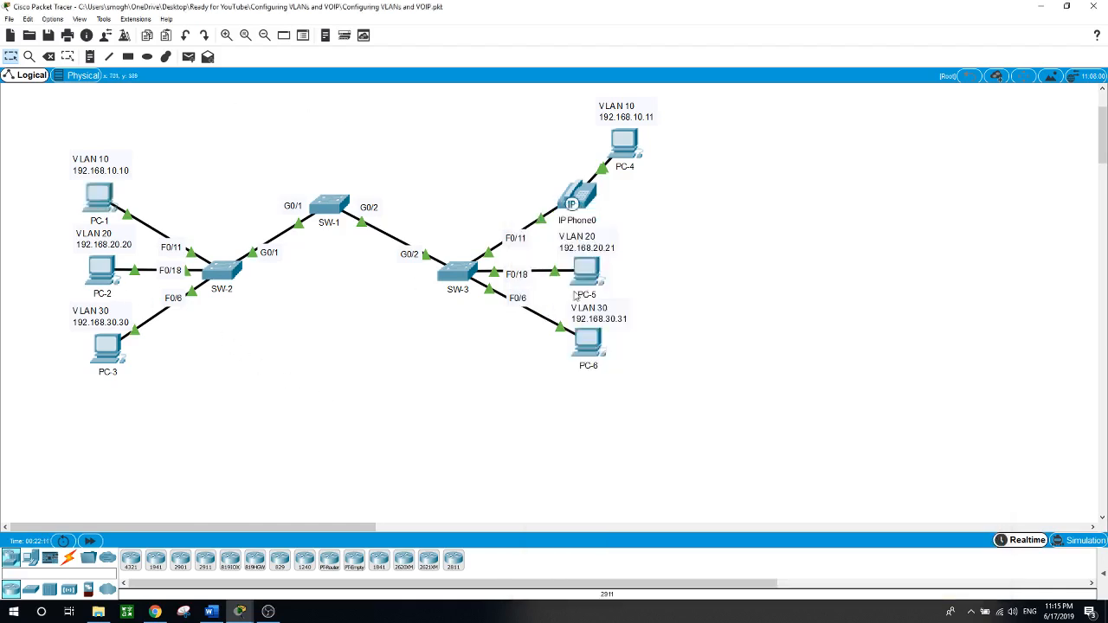
Step: Check the static IP address and subnet mask in PC-2's IP configuration
{"action": "mouse_move", "coordinate": [593, 265]}
{"action": "left_click", "coordinate": [103, 271]}
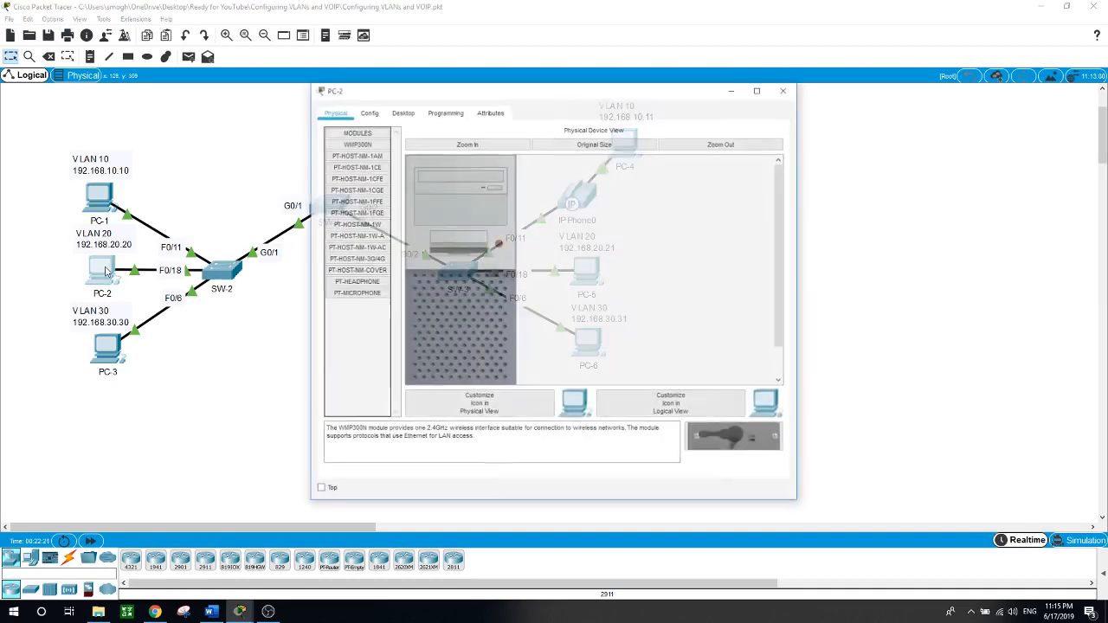
{"action": "left_click_drag", "start_coordinate": [504, 97], "coordinate": [658, 121]}
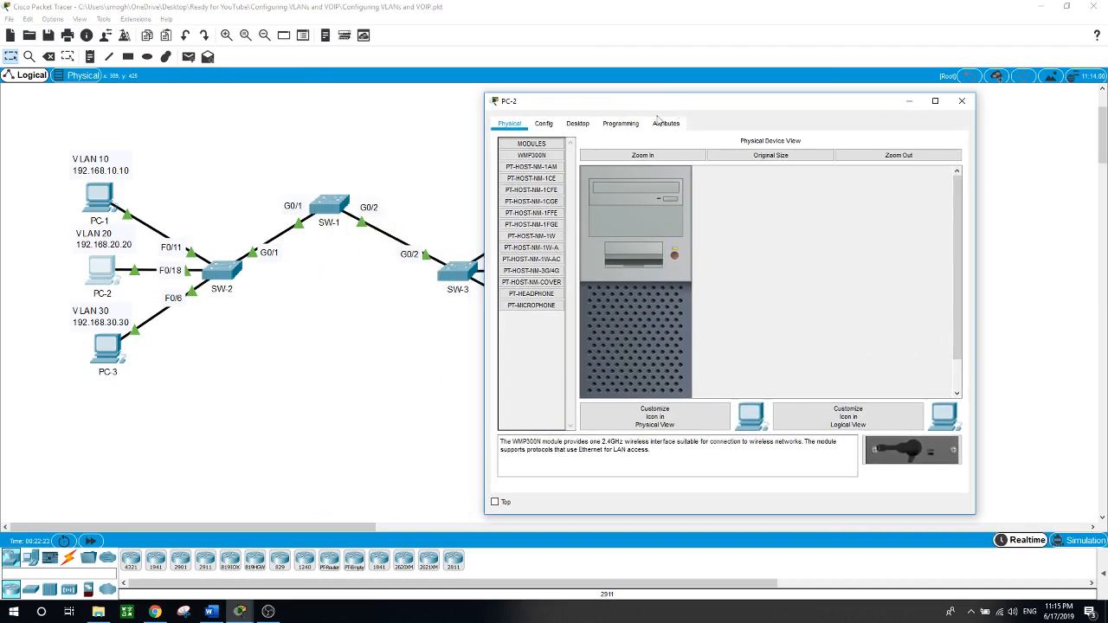
{"action": "left_click", "coordinate": [577, 123]}
{"action": "left_click", "coordinate": [571, 173]}
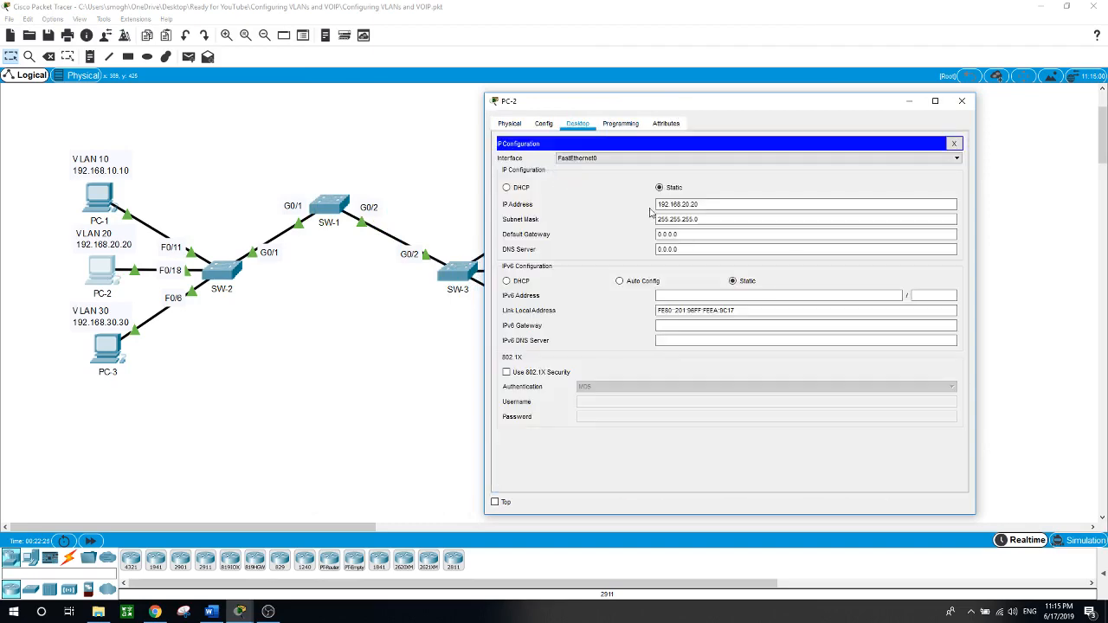
{"action": "left_click", "coordinate": [954, 143]}
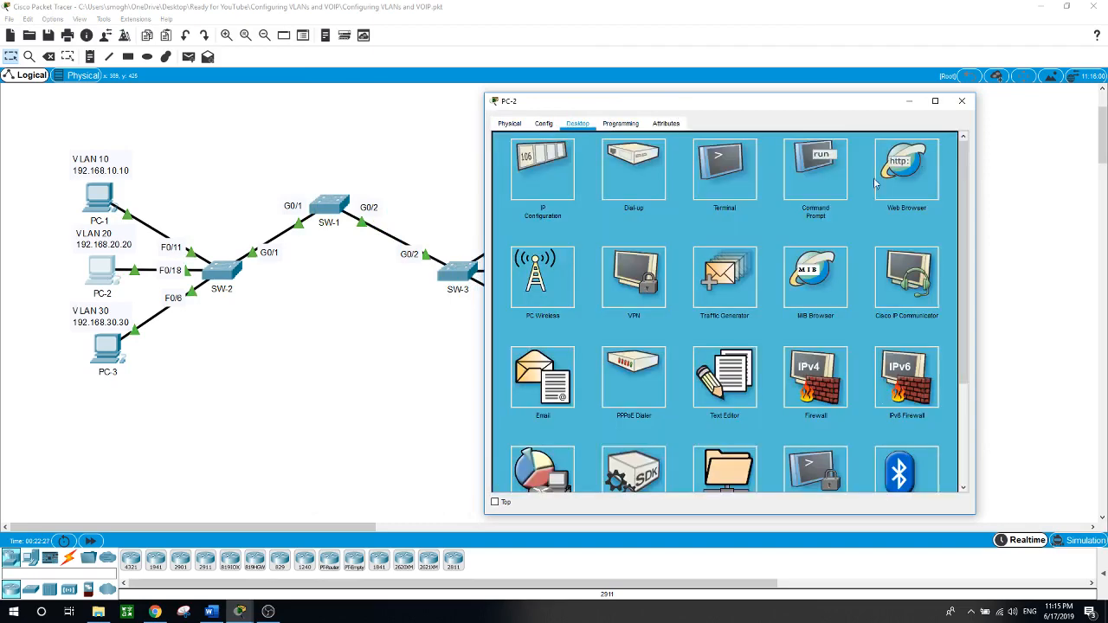
Step: Ping PC-5 at 192.168.20.21 from PC-2's command prompt
{"action": "left_click", "coordinate": [836, 187]}
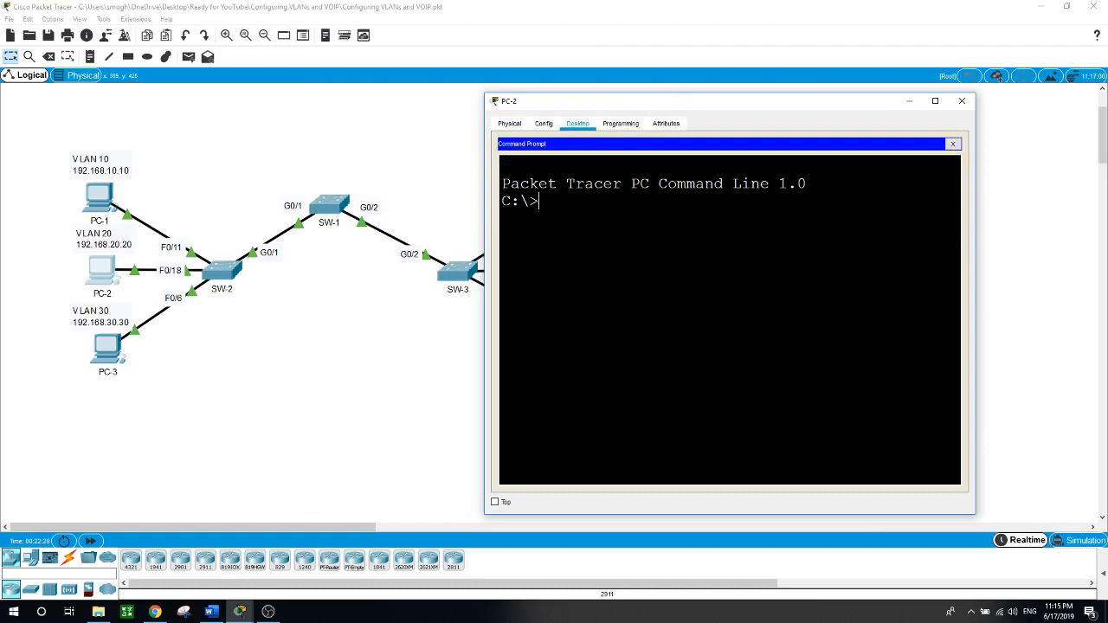
{"action": "type", "text": "ping 192.168.20"}
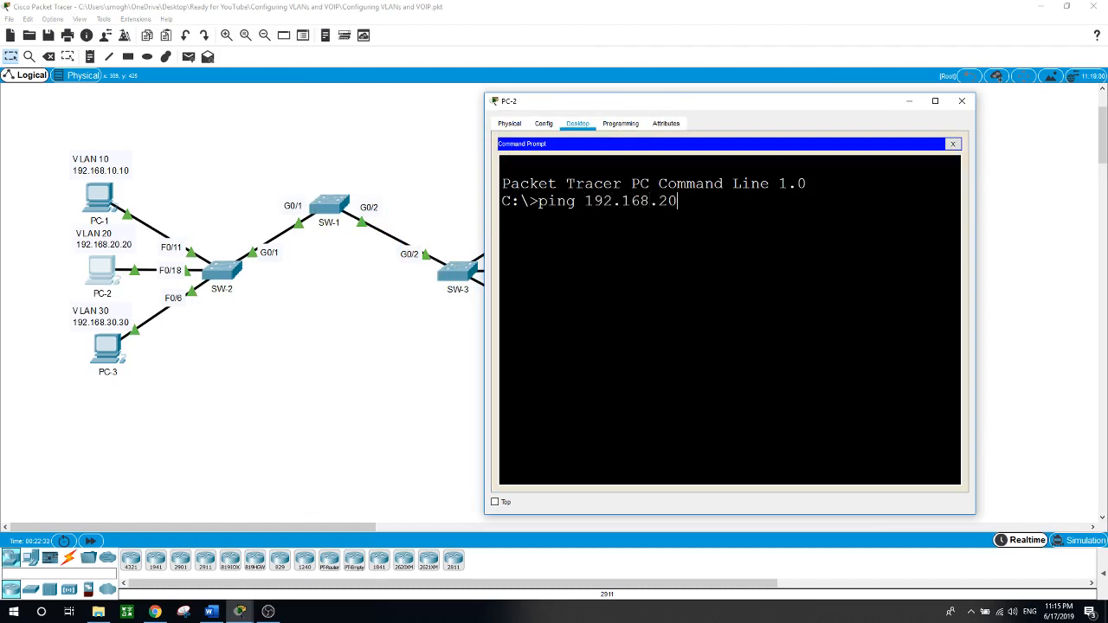
{"action": "type", "text": ".21"}
{"action": "key", "text": "Return"}
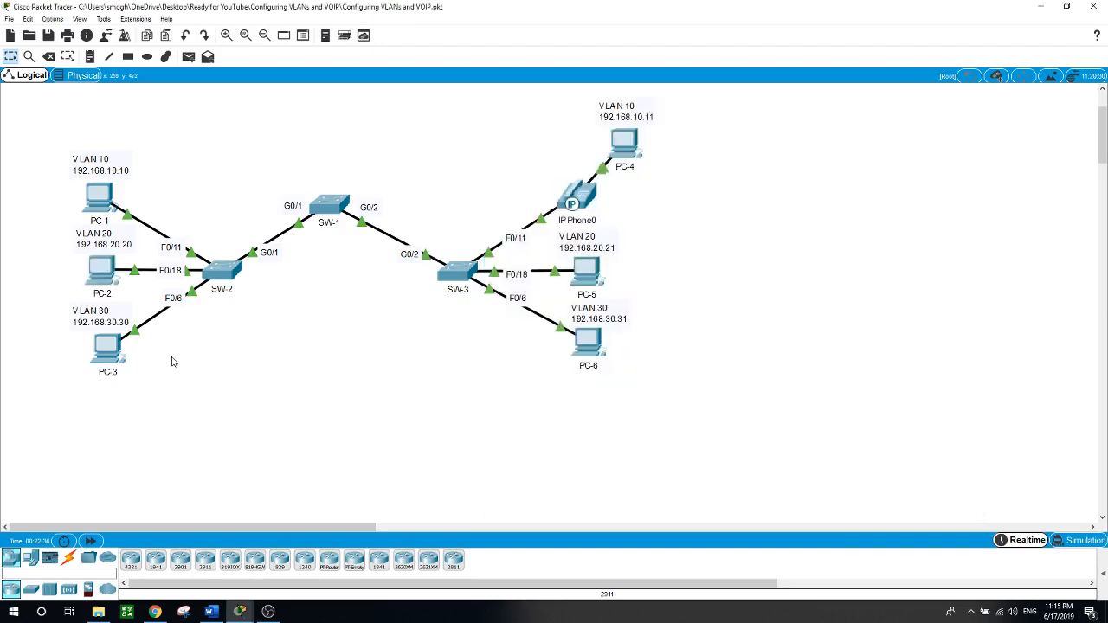
Step: Check the static IP address and subnet mask in PC-3's IP configuration
{"action": "left_click", "coordinate": [108, 348]}
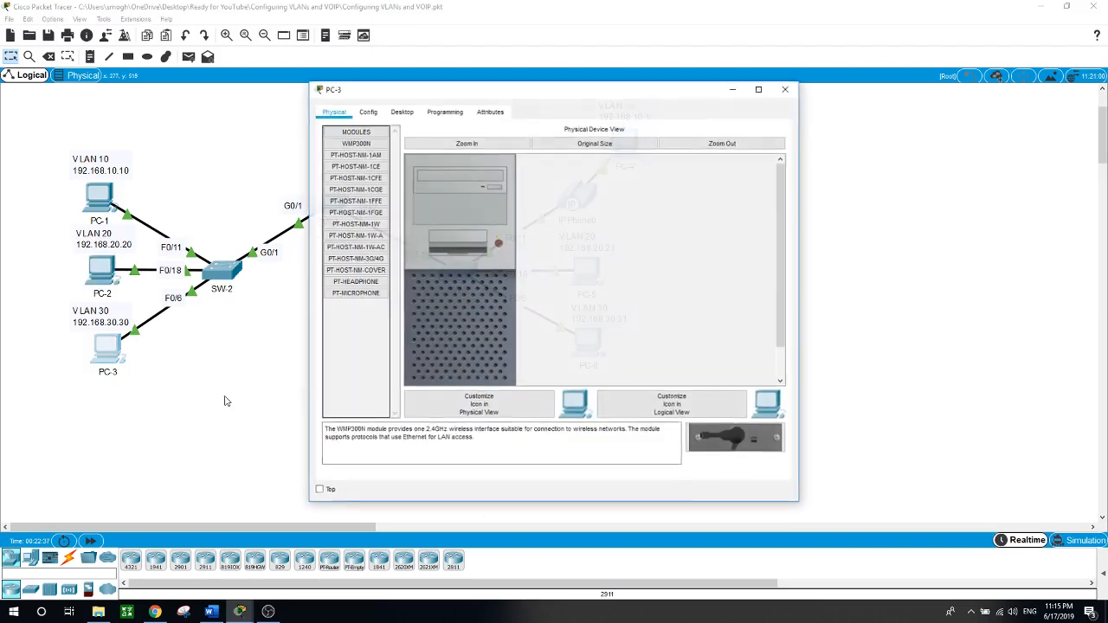
{"action": "left_click", "coordinate": [401, 113]}
{"action": "left_click", "coordinate": [374, 164]}
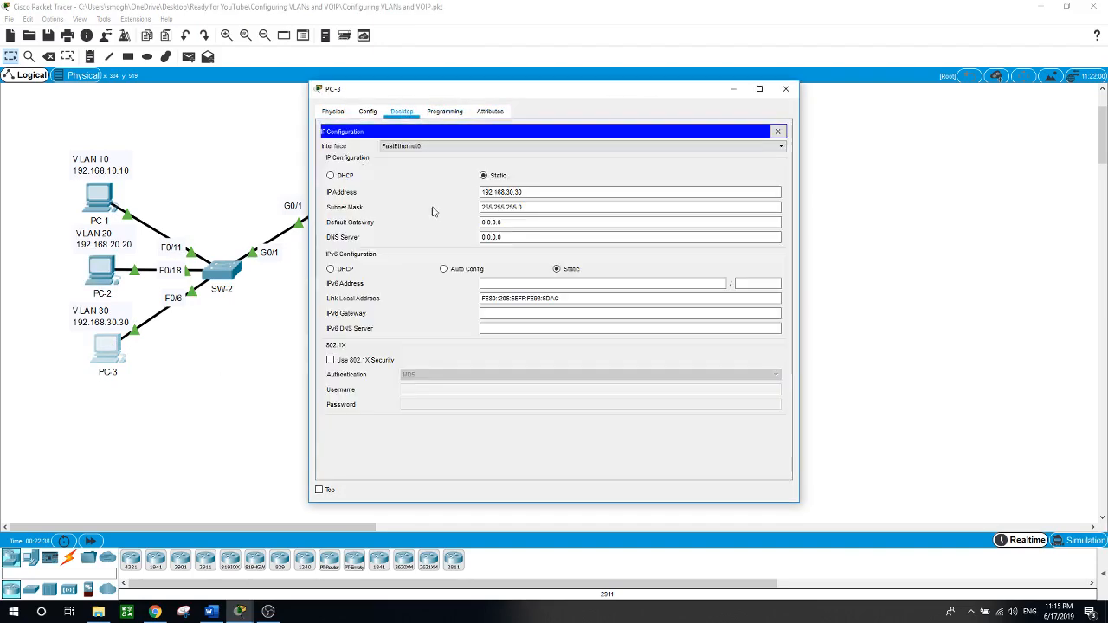
{"action": "left_click", "coordinate": [779, 132]}
Step: Ping PC-6 at 192.168.30.31 from PC-3's command prompt, then return to the topology
{"action": "left_click", "coordinate": [671, 173]}
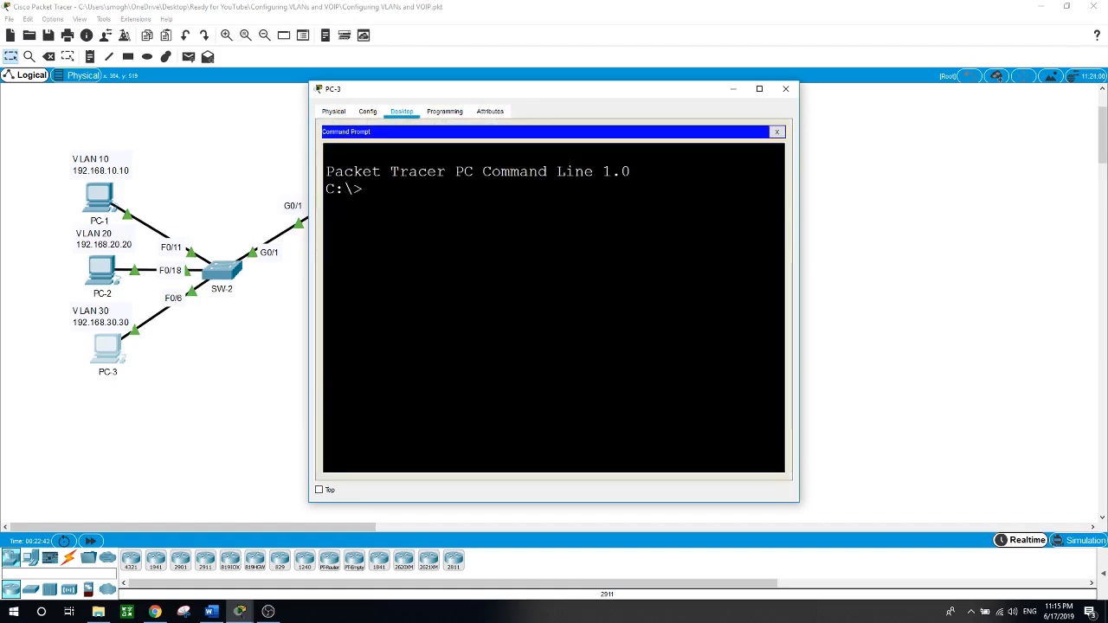
{"action": "type", "text": "ping 192.168"}
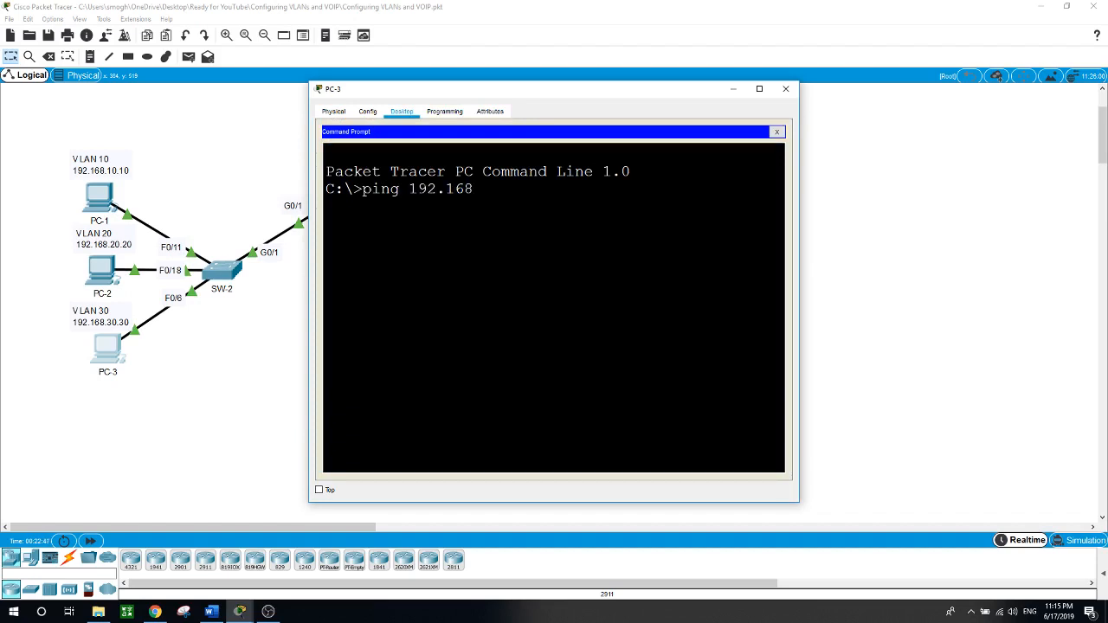
{"action": "type", "text": ".30.31"}
{"action": "key", "text": "Return"}
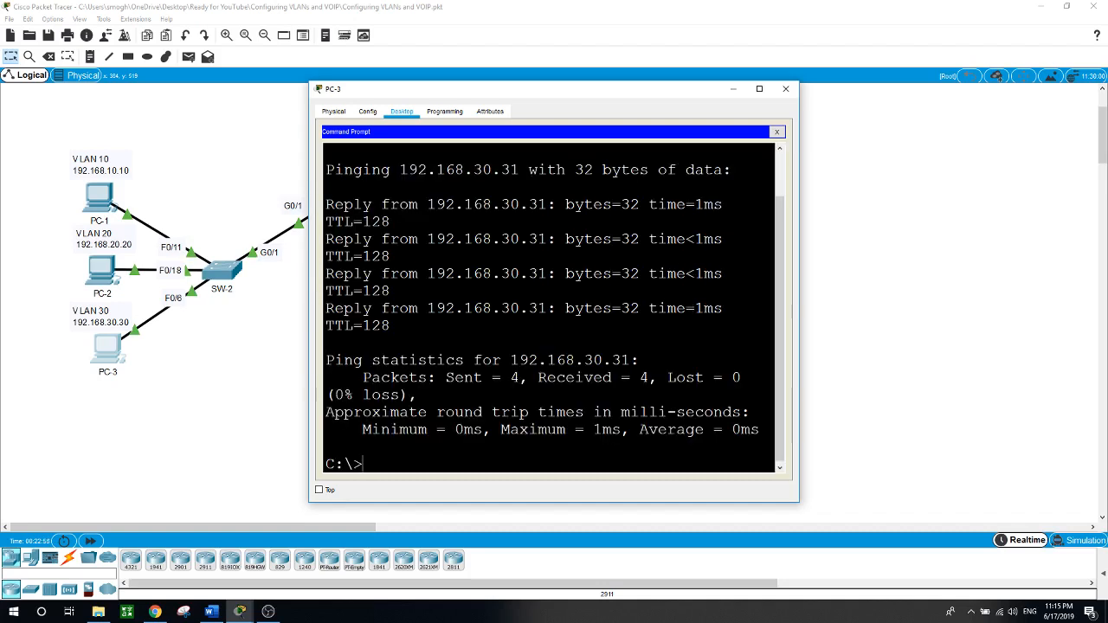
{"action": "left_click", "coordinate": [270, 460]}
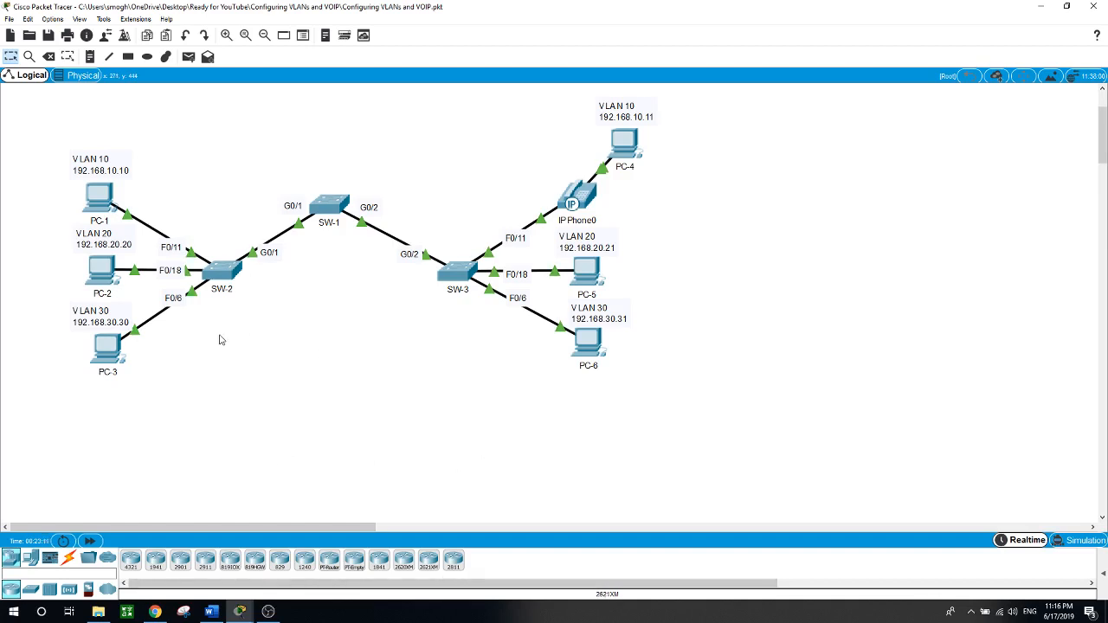
Step: Ping PC-6 at 192.168.30.31 from PC-1's command prompt, then return to the topology
{"action": "left_click", "coordinate": [95, 196]}
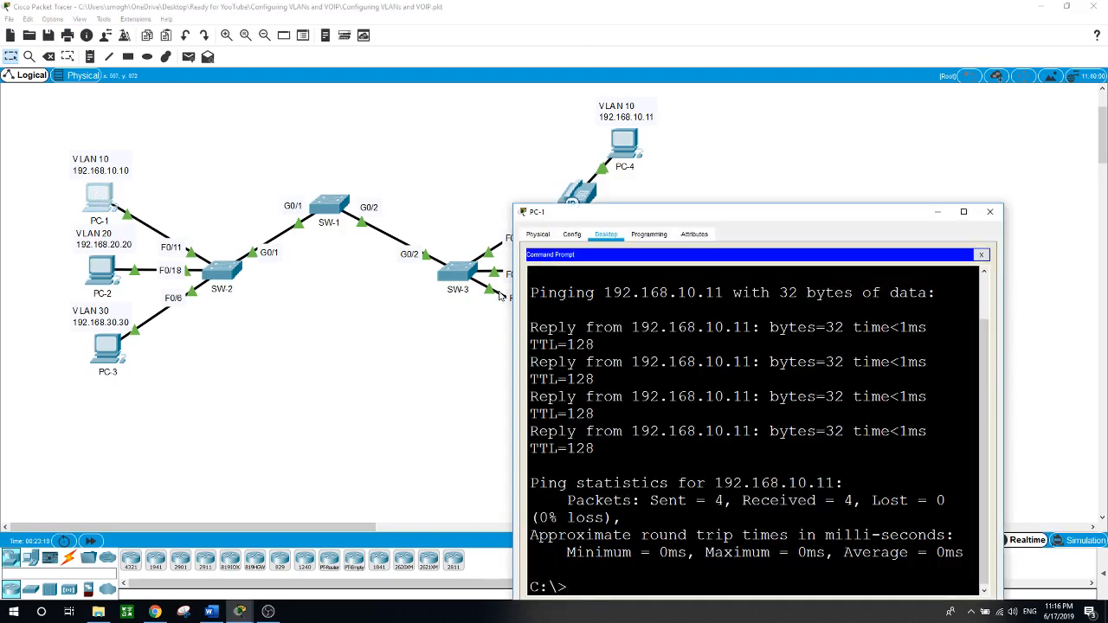
{"action": "left_click_drag", "start_coordinate": [611, 213], "coordinate": [832, 212]}
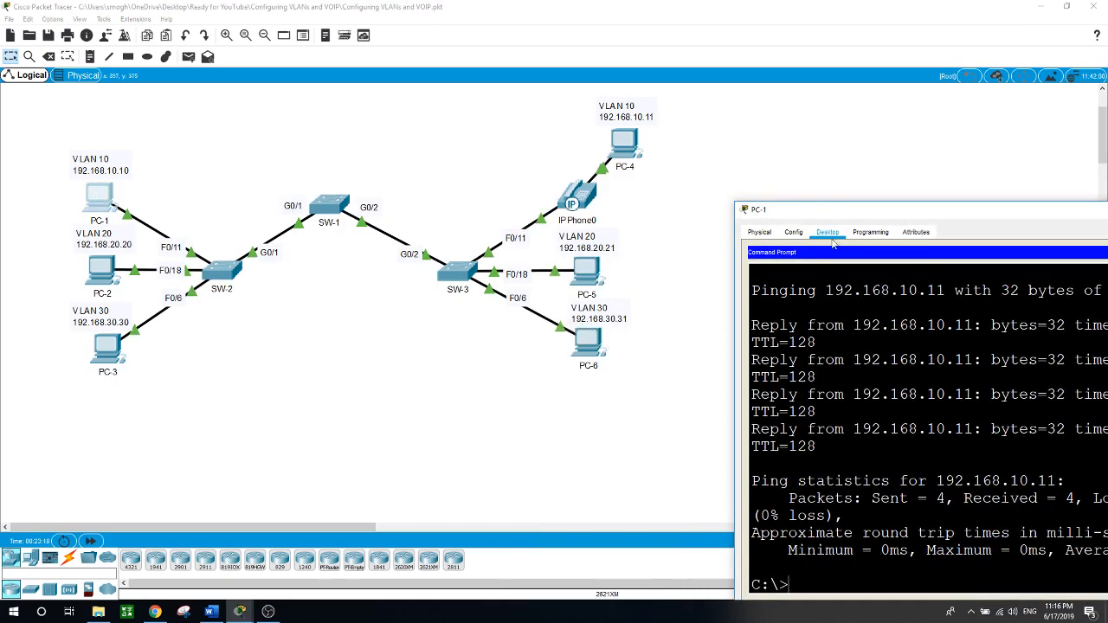
{"action": "left_click_drag", "start_coordinate": [908, 213], "coordinate": [576, 175]}
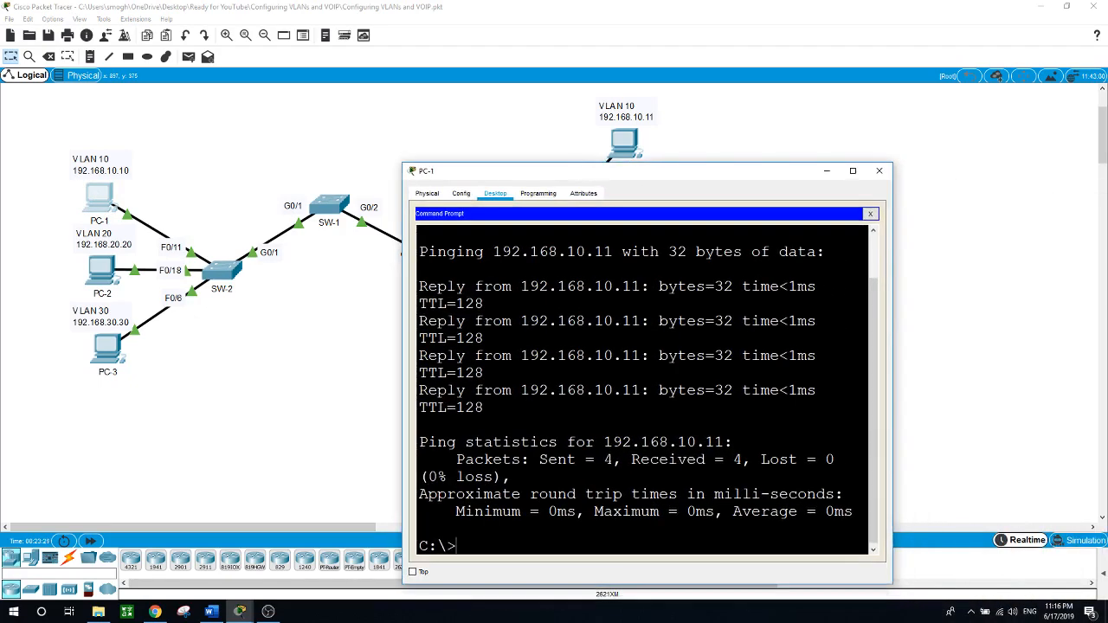
{"action": "type", "text": "ping 192.168.30.31"}
{"action": "key", "text": "Return"}
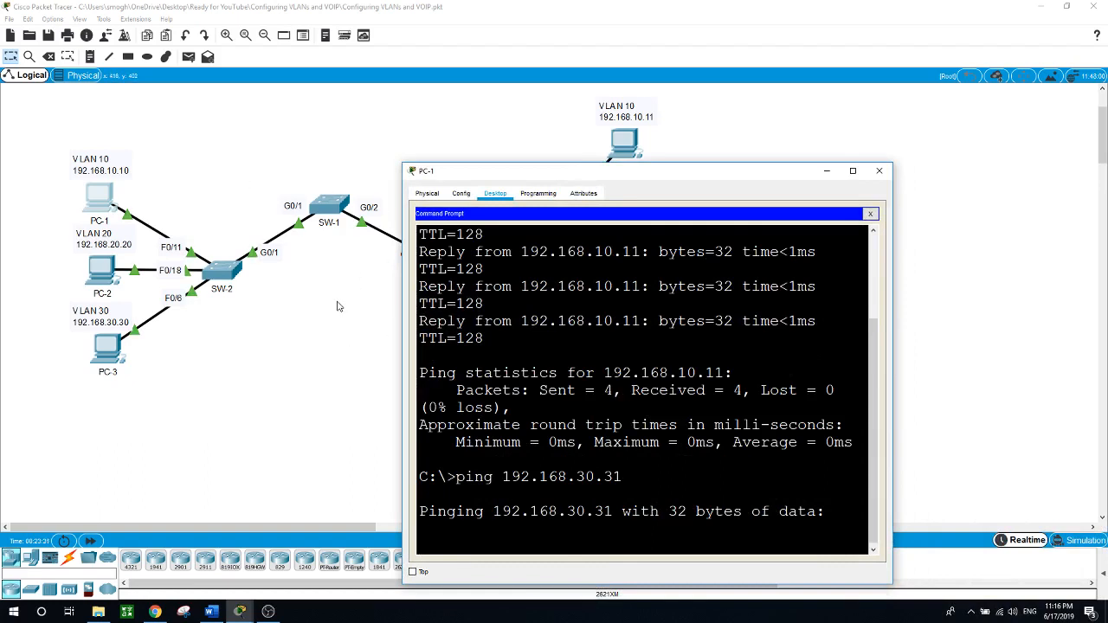
{"action": "left_click", "coordinate": [264, 319]}
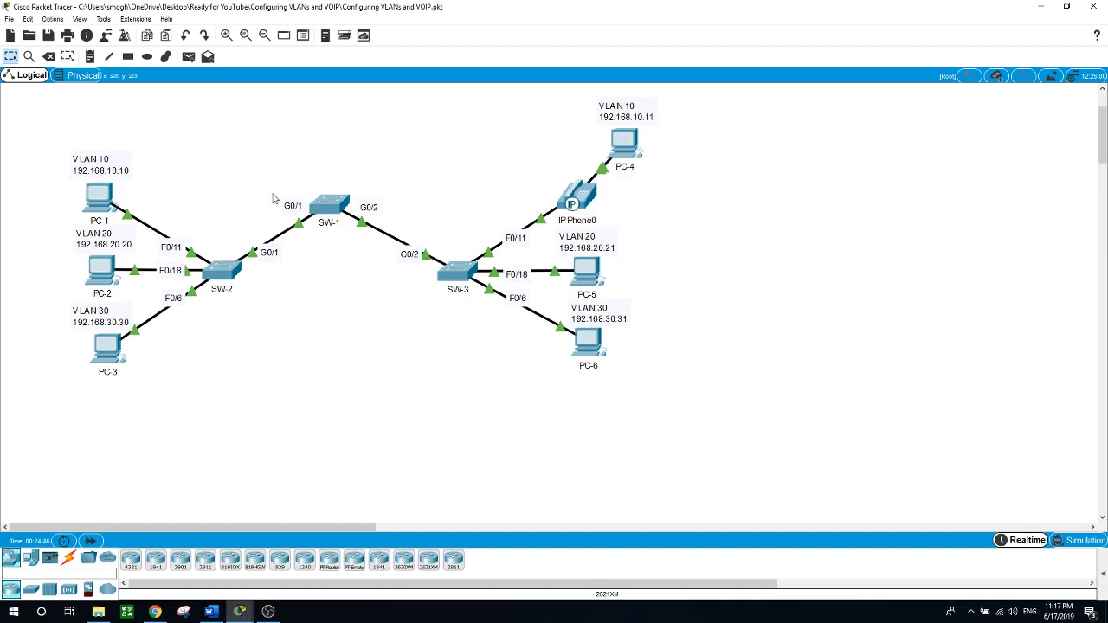
Step: Enter global configuration mode in SW-1's command line with conf t
{"action": "left_click", "coordinate": [330, 214]}
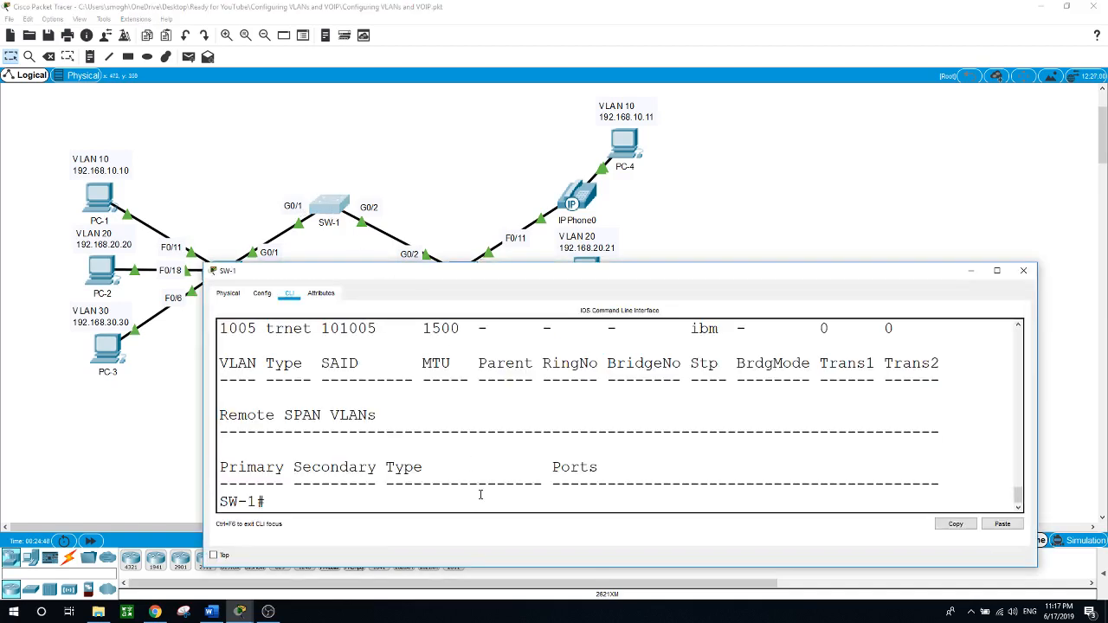
{"action": "type", "text": "cont"}
{"action": "key", "text": "Return"}
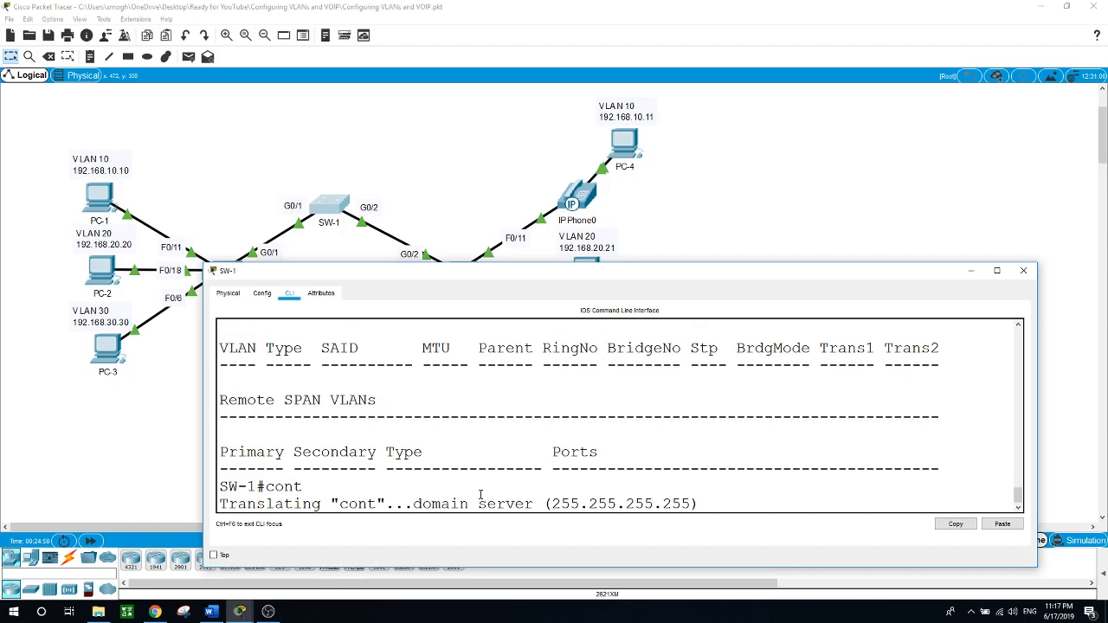
{"action": "type", "text": "conf t"}
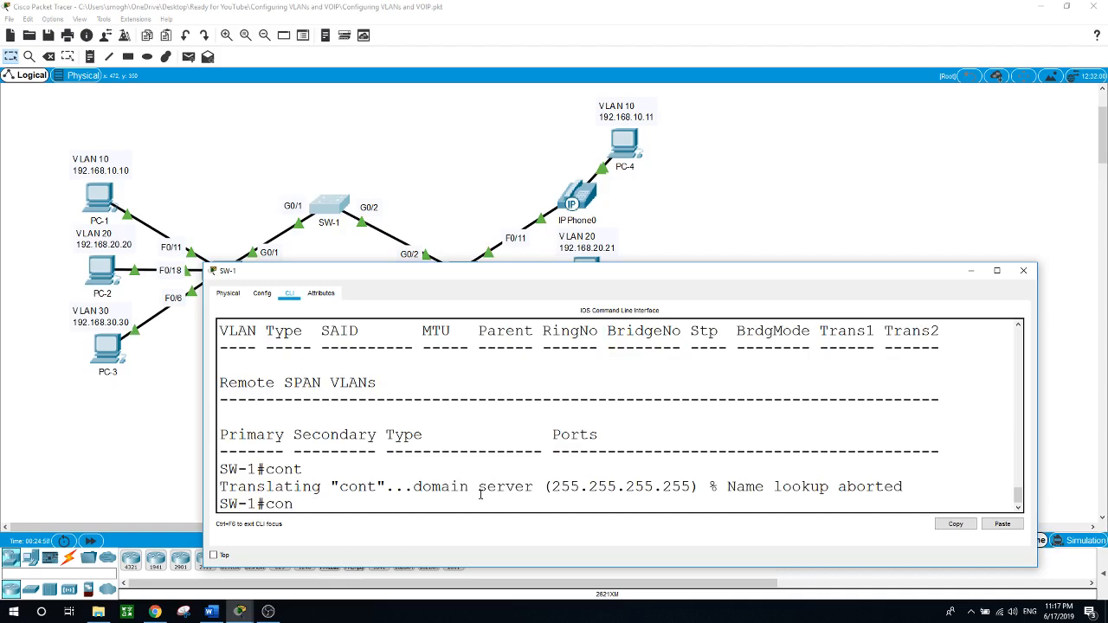
{"action": "key", "text": "Return"}
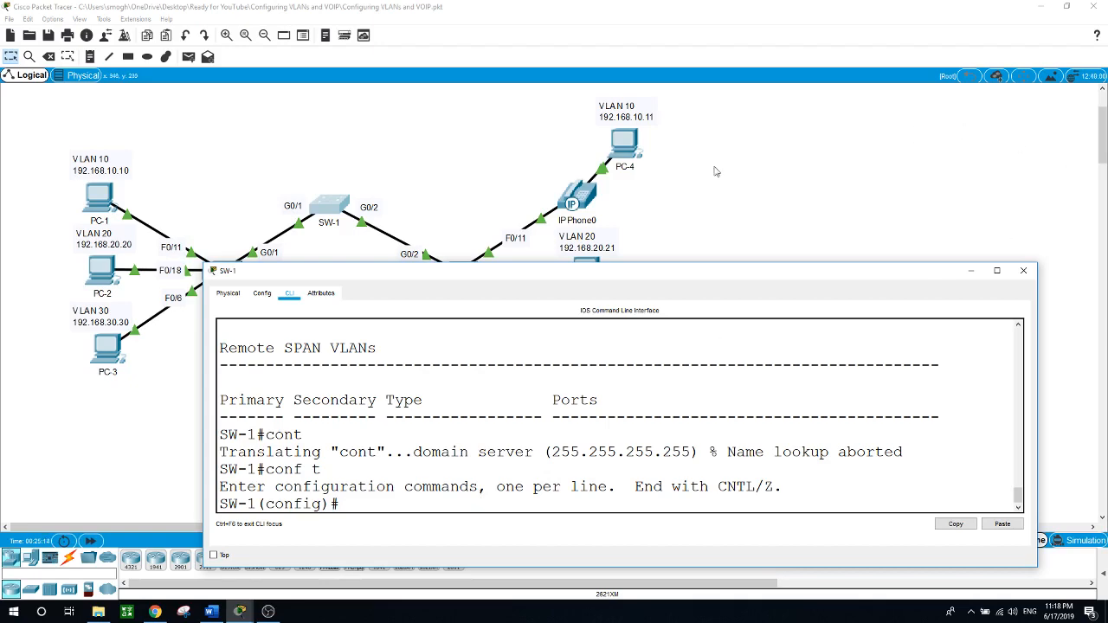
{"action": "left_click_drag", "start_coordinate": [525, 280], "coordinate": [540, 292]}
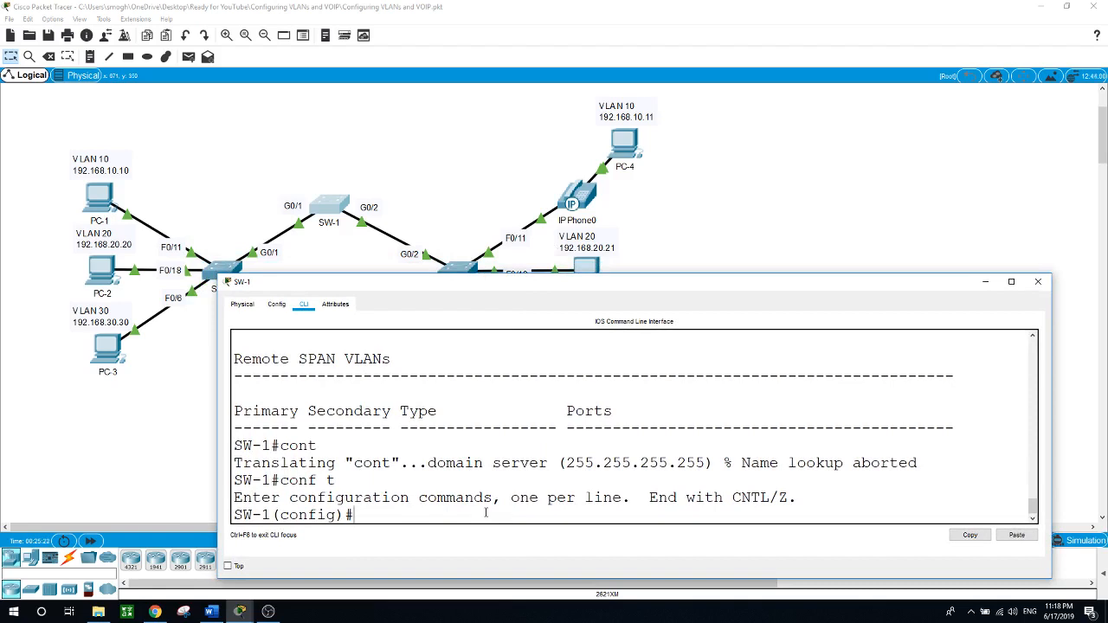
Step: Create VLAN 10 on SW-1 and name it Admins
{"action": "type", "text": "vlan 10"}
{"action": "key", "text": "Return"}
{"action": "type", "text": "name"}
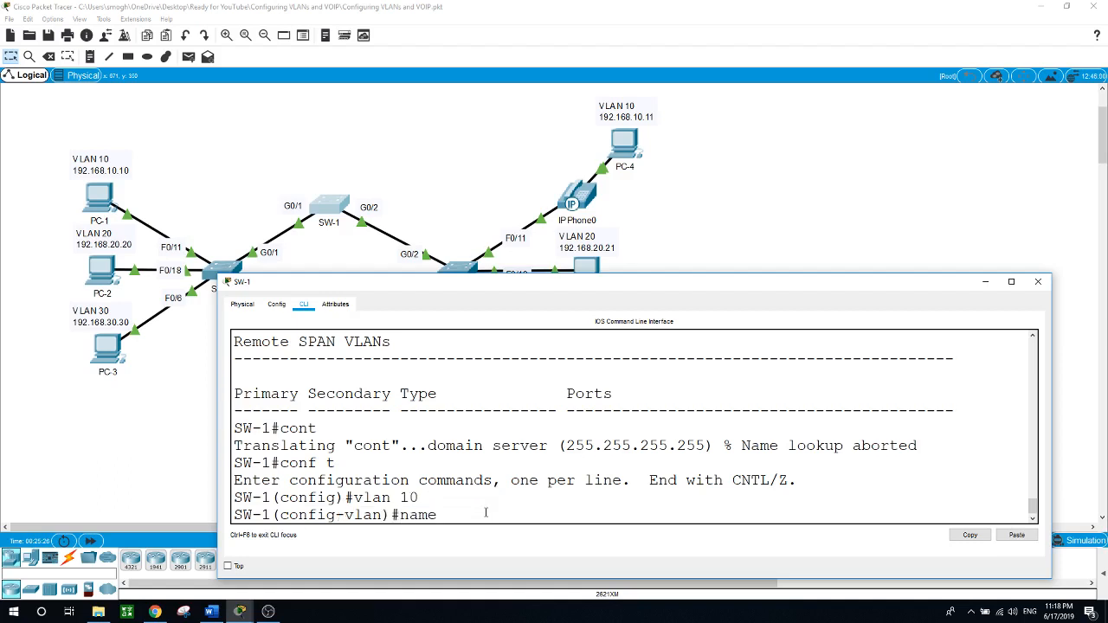
{"action": "type", "text": " Admins"}
{"action": "key", "text": "Return"}
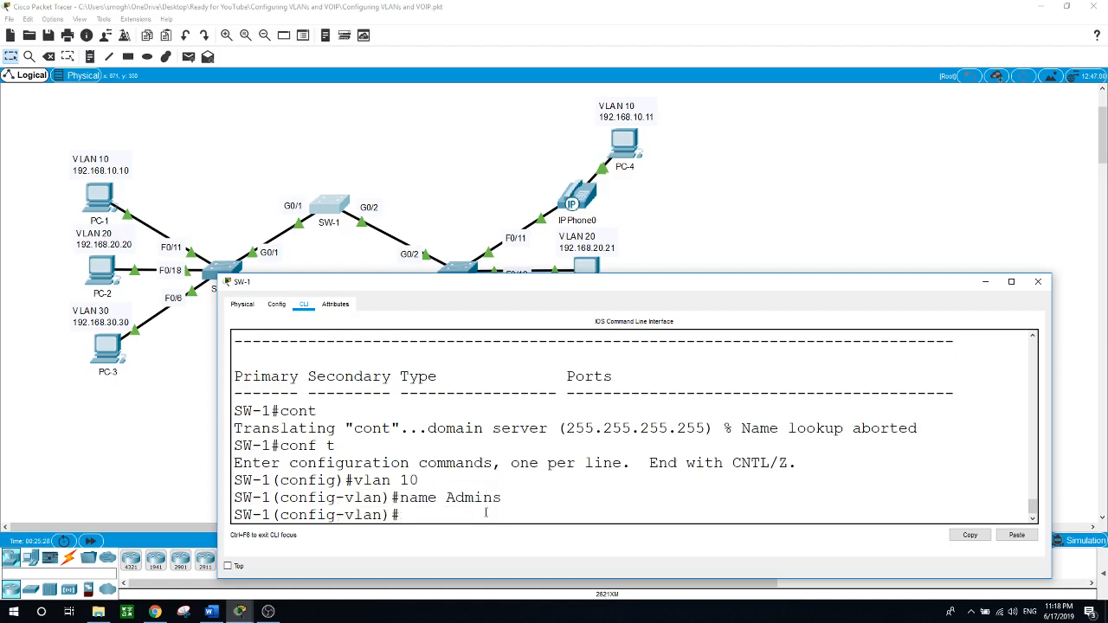
Step: Create VLAN 20 on SW-1 and name it Users
{"action": "type", "text": "vlan 20"}
{"action": "key", "text": "Return"}
{"action": "type", "text": "name"}
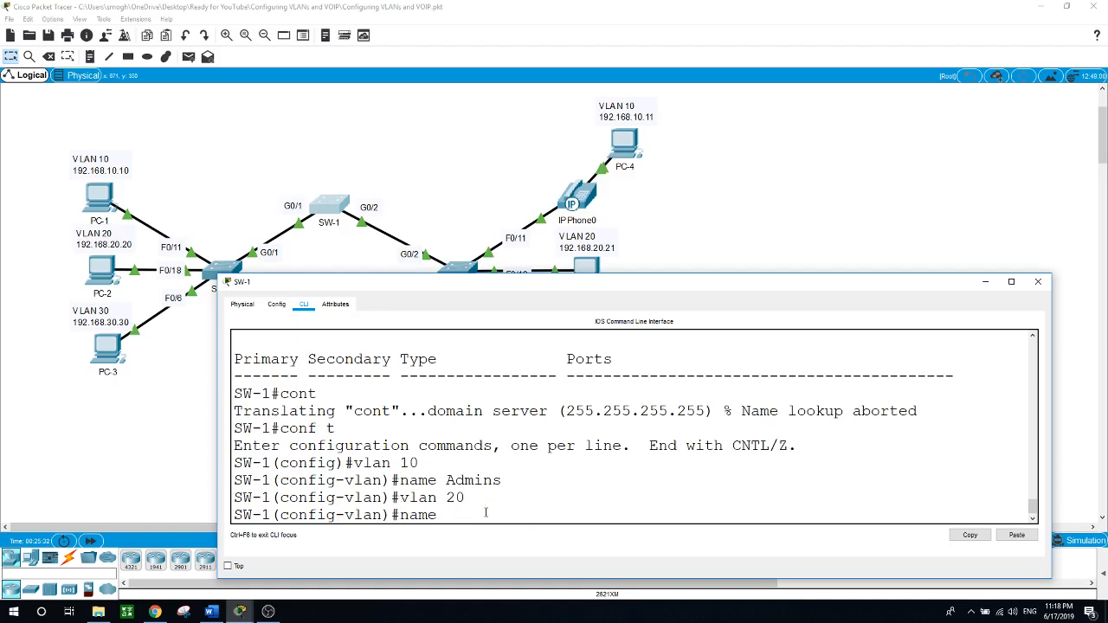
{"action": "type", "text": " Users"}
{"action": "key", "text": "Return"}
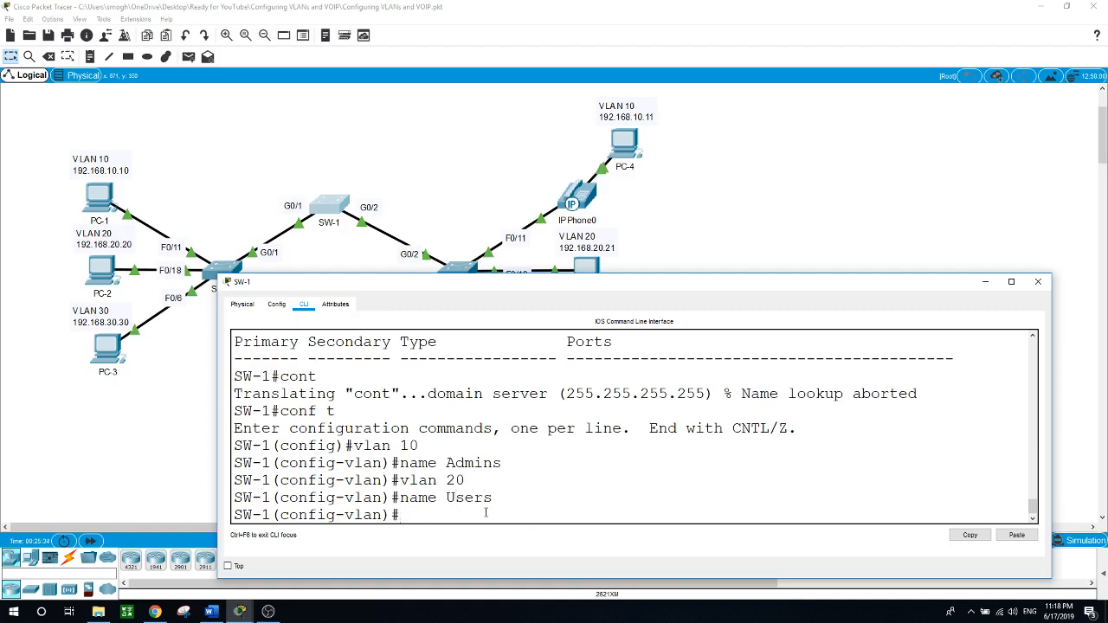
Step: Create VLAN 30 on SW-1 and name it Guests
{"action": "type", "text": "vlan 30"}
{"action": "key", "text": "Return"}
{"action": "type", "text": "name"}
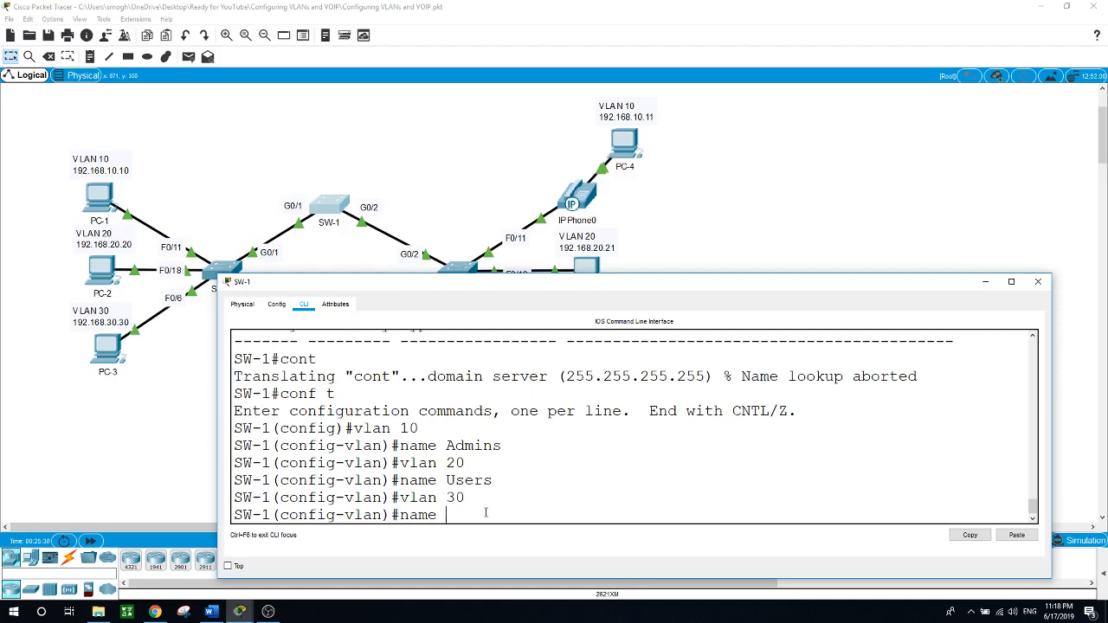
{"action": "type", "text": " Guests"}
{"action": "key", "text": "Return"}
Step: Create VLAN 99 on SW-1 and name it Mgmt
{"action": "type", "text": "vlan)#vlan"}
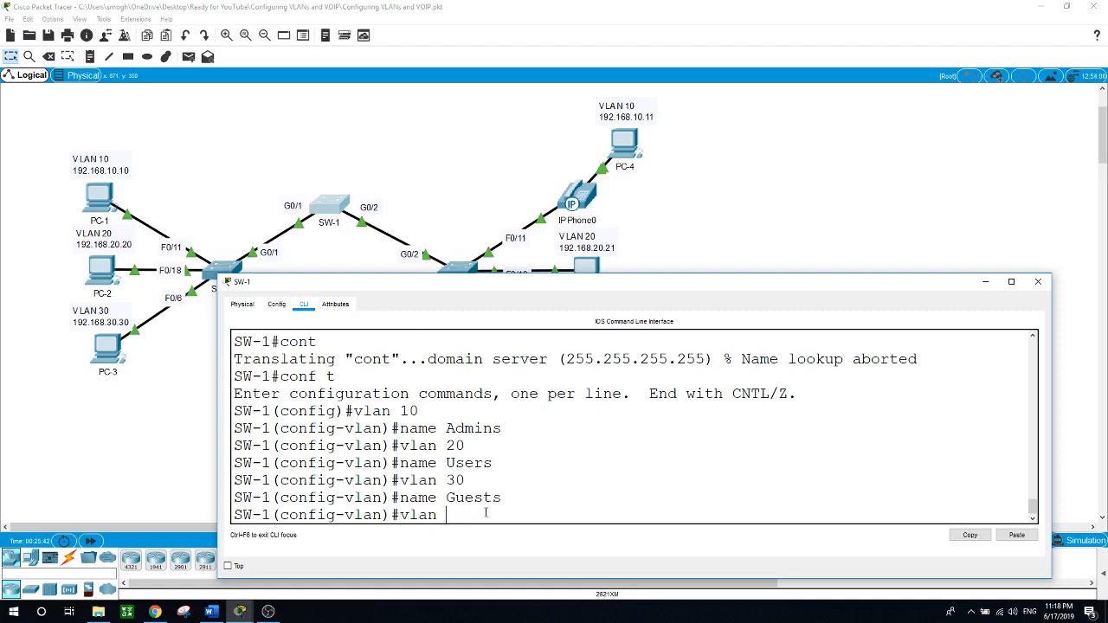
{"action": "type", "text": " 99"}
{"action": "key", "text": "Return"}
{"action": "type", "text": "na"}
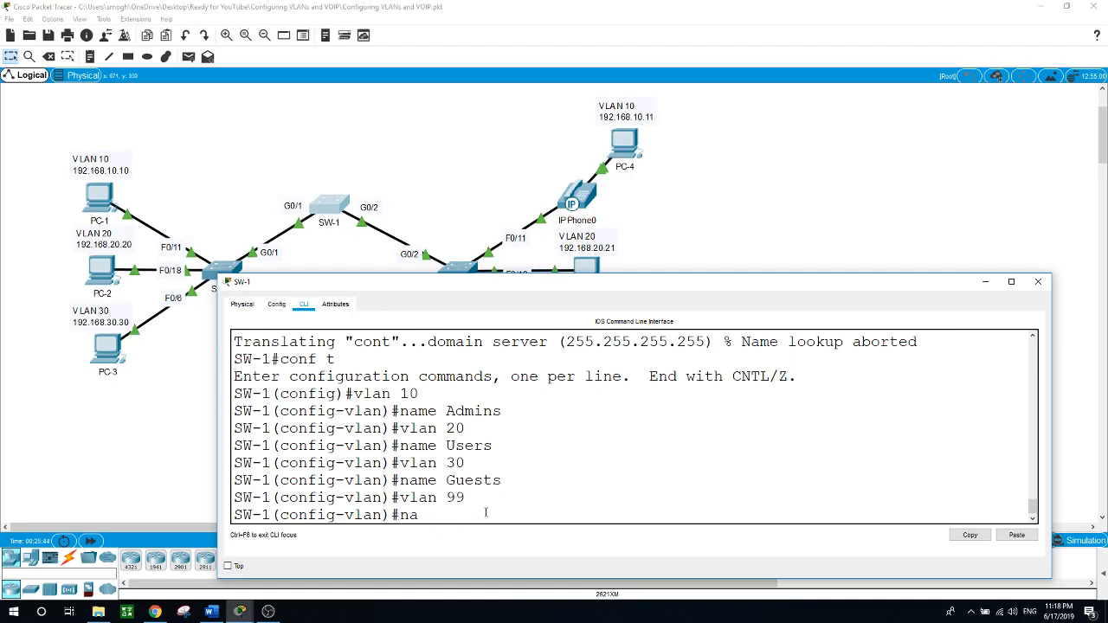
{"action": "type", "text": "me Mgmt"}
{"action": "key", "text": "Return"}
Step: Create VLAN 150 on SW-1 and name it VOICE
{"action": "type", "text": "vlan "}
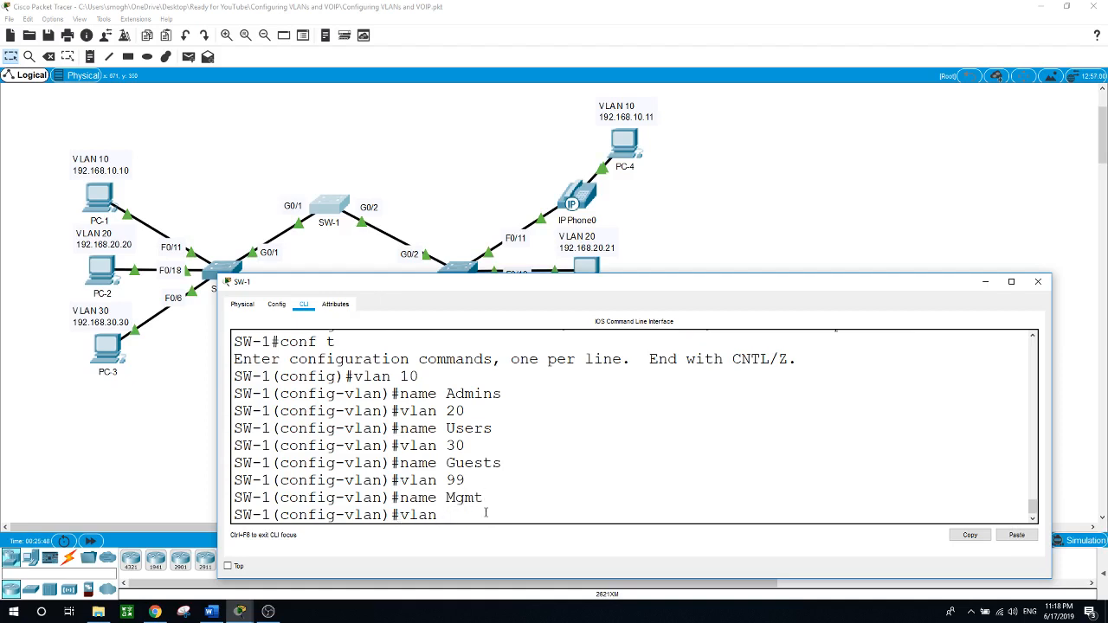
{"action": "type", "text": "150"}
{"action": "key", "text": "Return"}
{"action": "type", "text": "nfig-vlan)#n"}
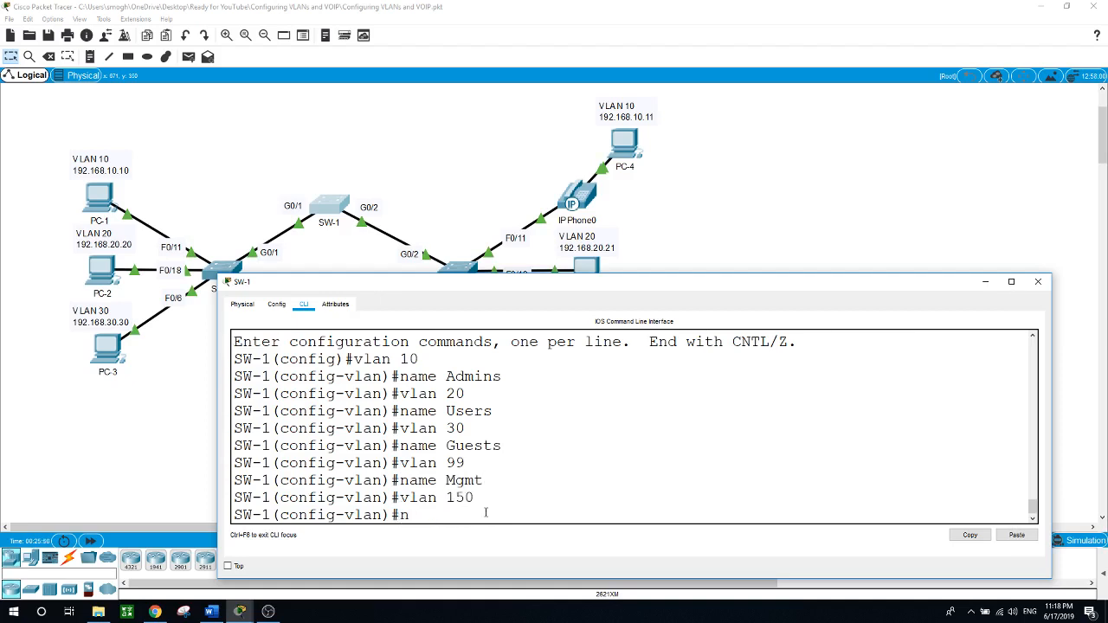
{"action": "type", "text": "ame VOICE"}
{"action": "key", "text": "Return"}
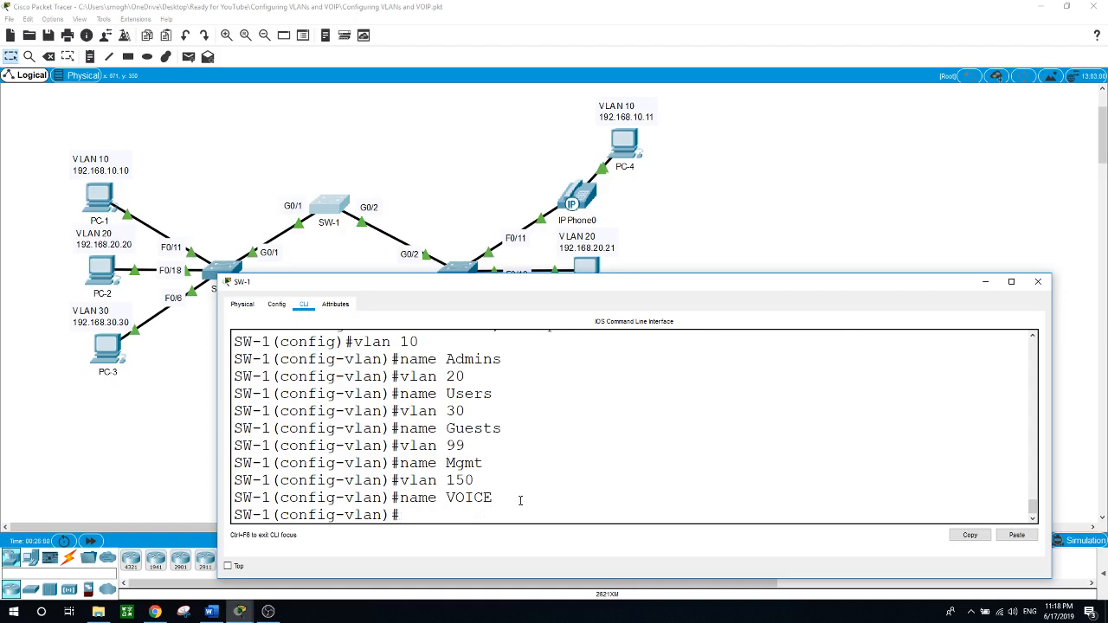
Step: Leave configuration mode on SW-1 and check the new VLANs and the default VLAN with show vlan brief
{"action": "type", "text": "end"}
{"action": "key", "text": "Return"}
{"action": "key", "text": "Return"}
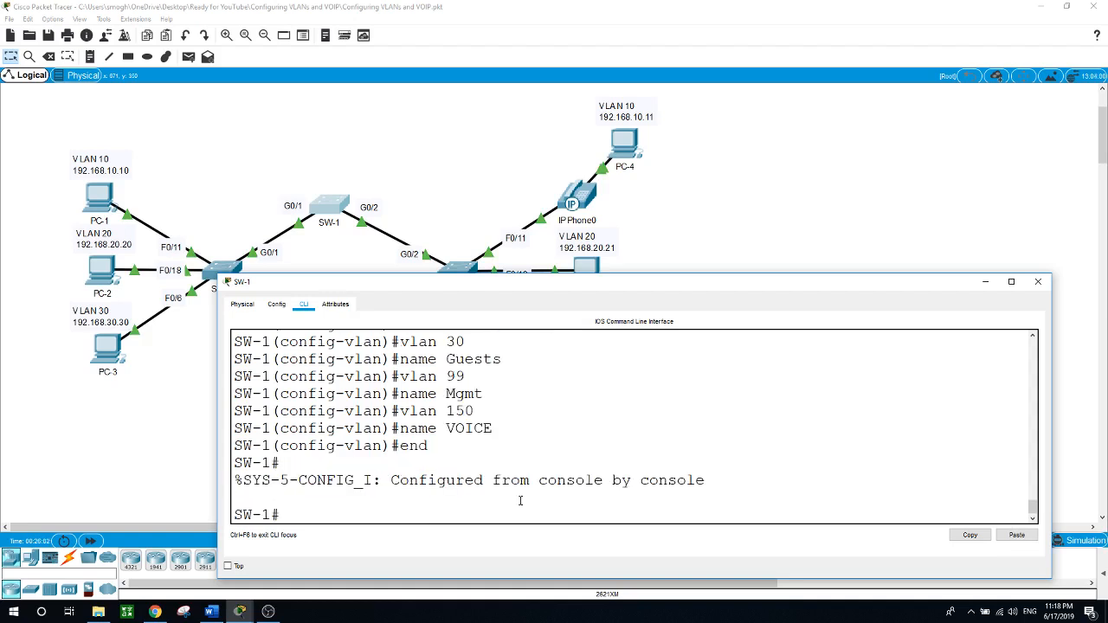
{"action": "type", "text": "show vlan brief"}
{"action": "key", "text": "Return"}
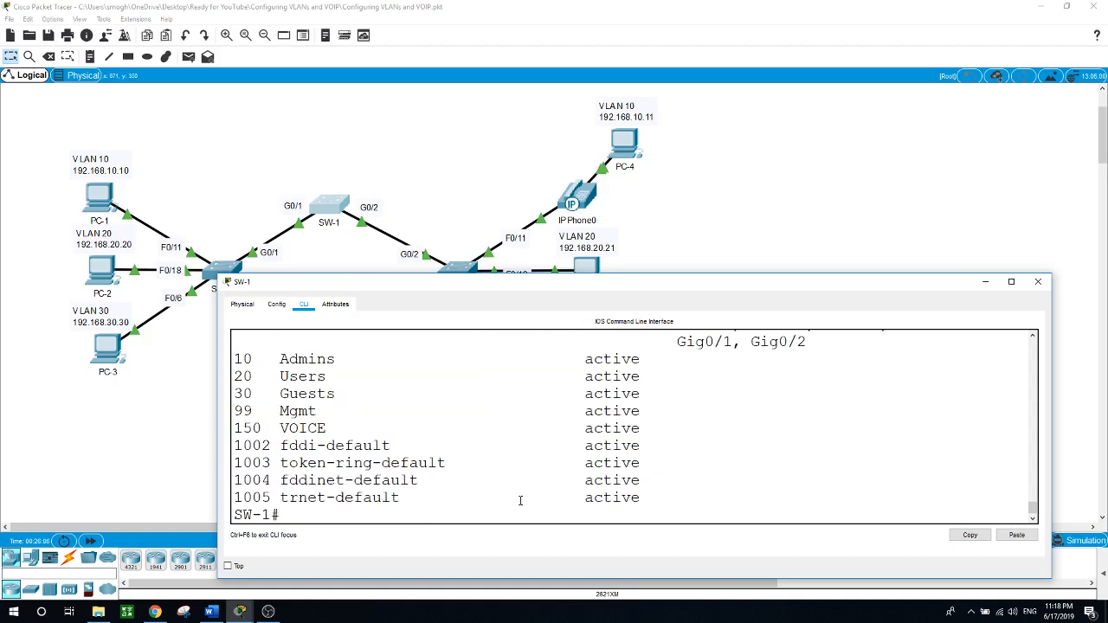
{"action": "left_click_drag", "start_coordinate": [690, 275], "coordinate": [687, 147]}
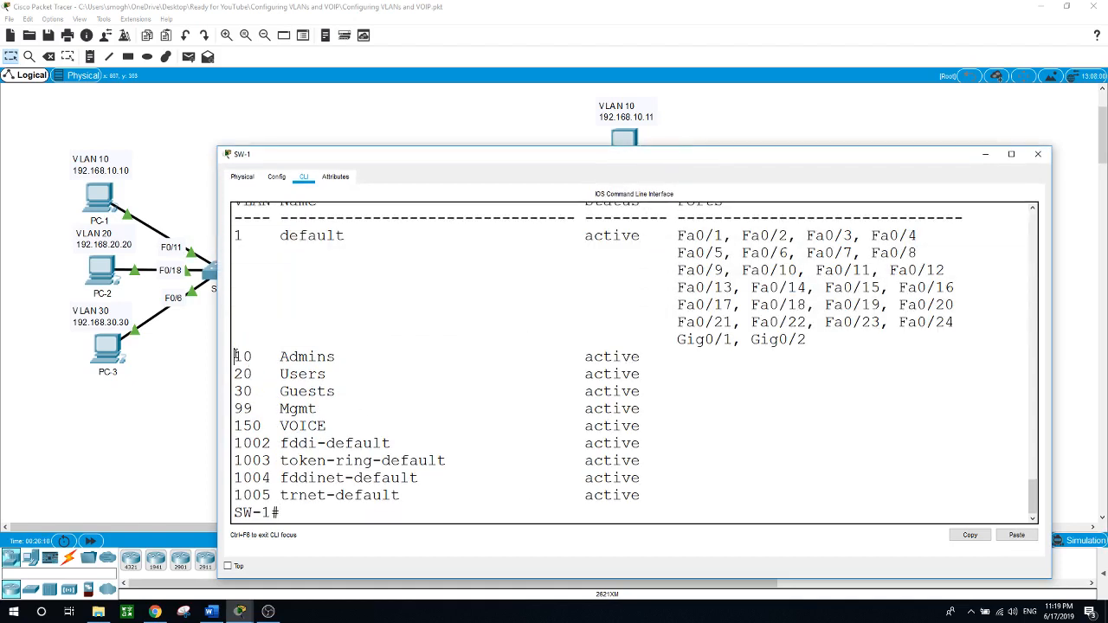
{"action": "left_click_drag", "start_coordinate": [236, 357], "coordinate": [651, 429]}
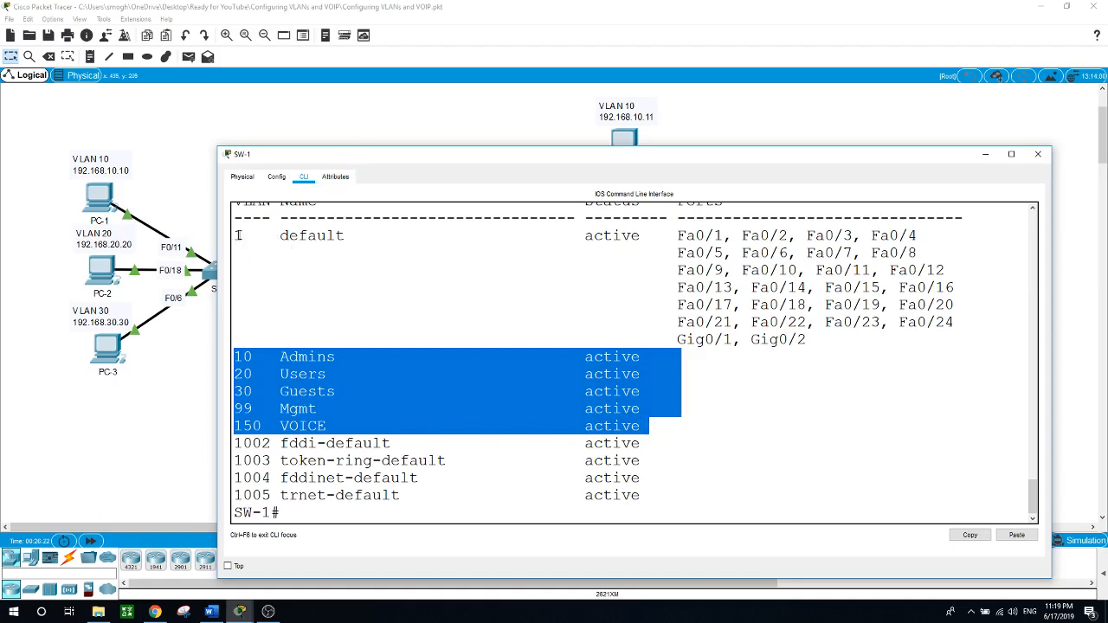
{"action": "left_click_drag", "start_coordinate": [235, 236], "coordinate": [345, 235]}
{"action": "left_click", "coordinate": [194, 412]}
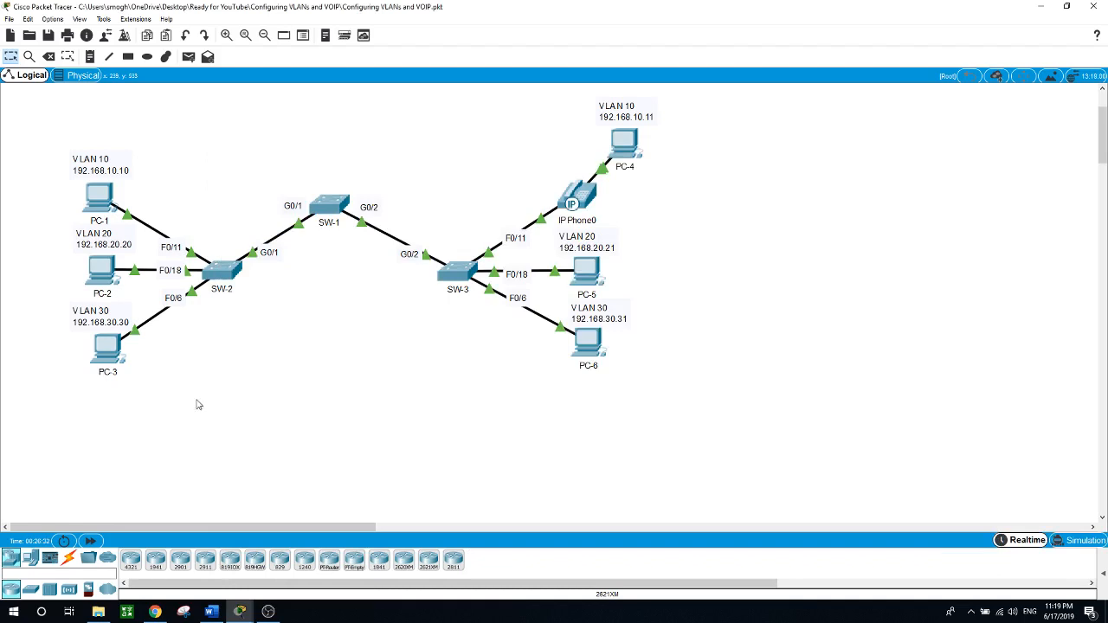
Step: Review the VLAN commands and the show vlan brief table on SW-1 again, then return to the topology
{"action": "left_click", "coordinate": [327, 208]}
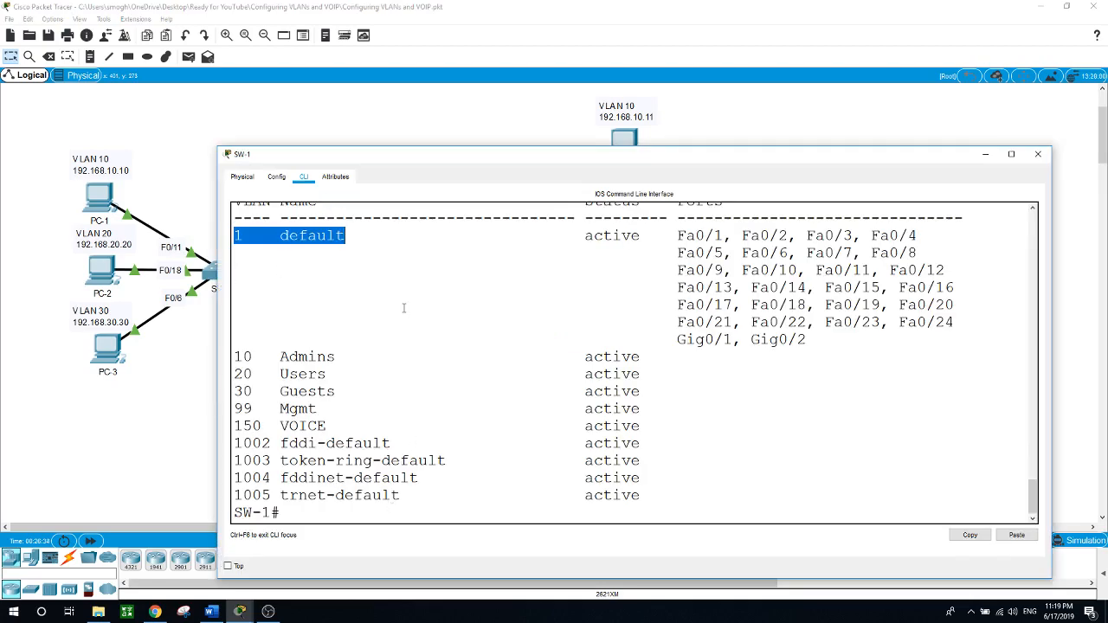
{"action": "scroll", "coordinate": [373, 325], "scroll_direction": "up", "scroll_amount": 3}
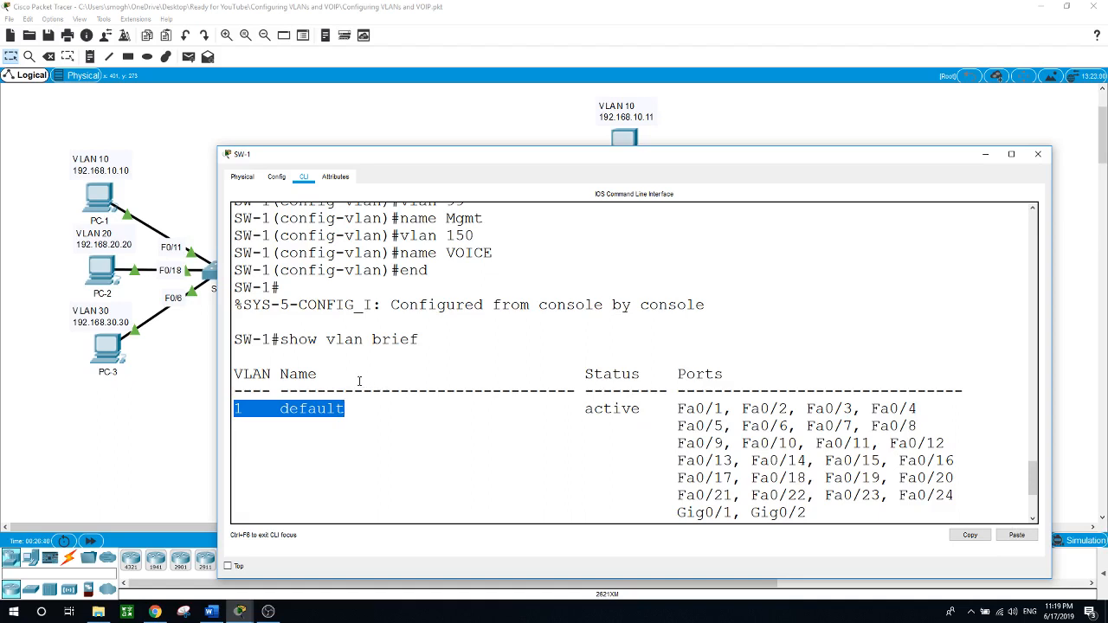
{"action": "scroll", "coordinate": [358, 381], "scroll_direction": "down", "scroll_amount": 3}
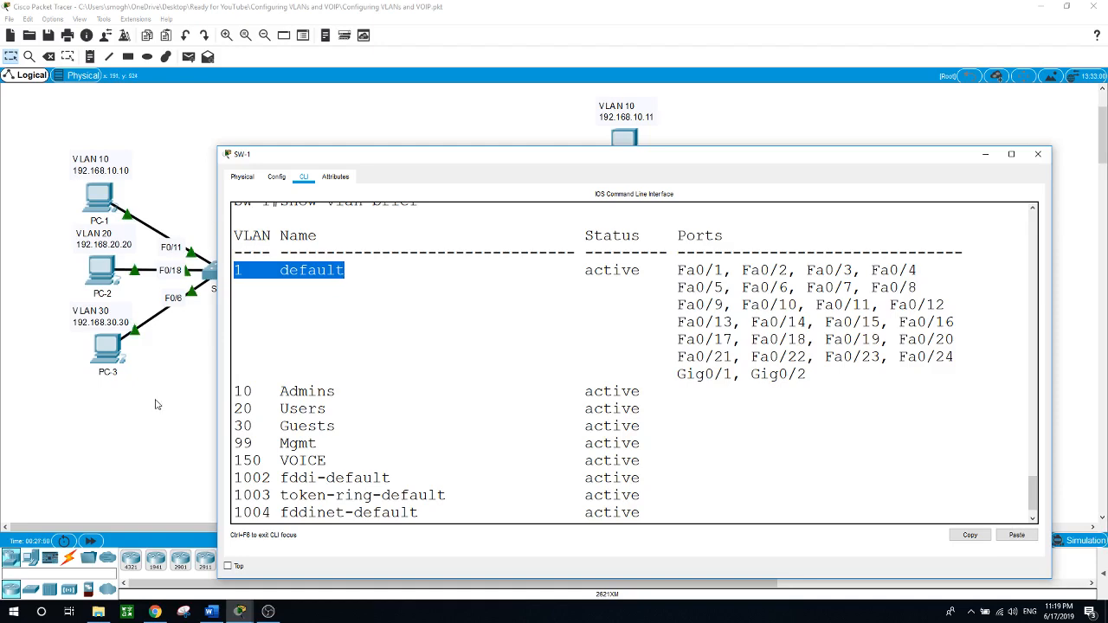
{"action": "left_click", "coordinate": [214, 319]}
Step: Enter privileged mode and then global configuration mode in SW-2's command line
{"action": "left_click", "coordinate": [222, 270]}
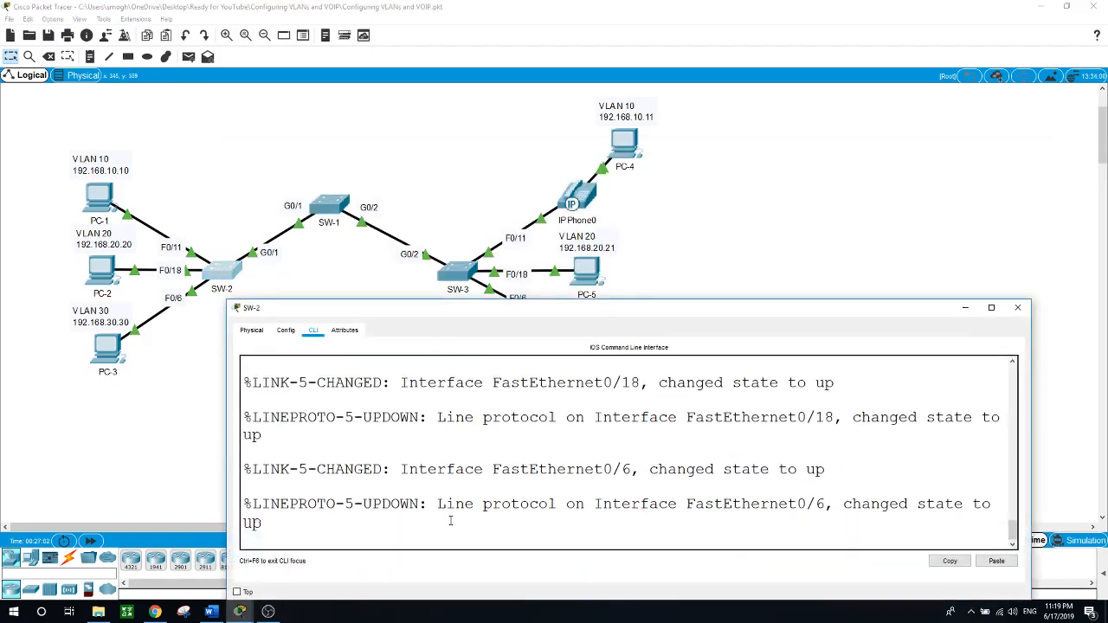
{"action": "key", "text": "Return"}
{"action": "type", "text": "en"}
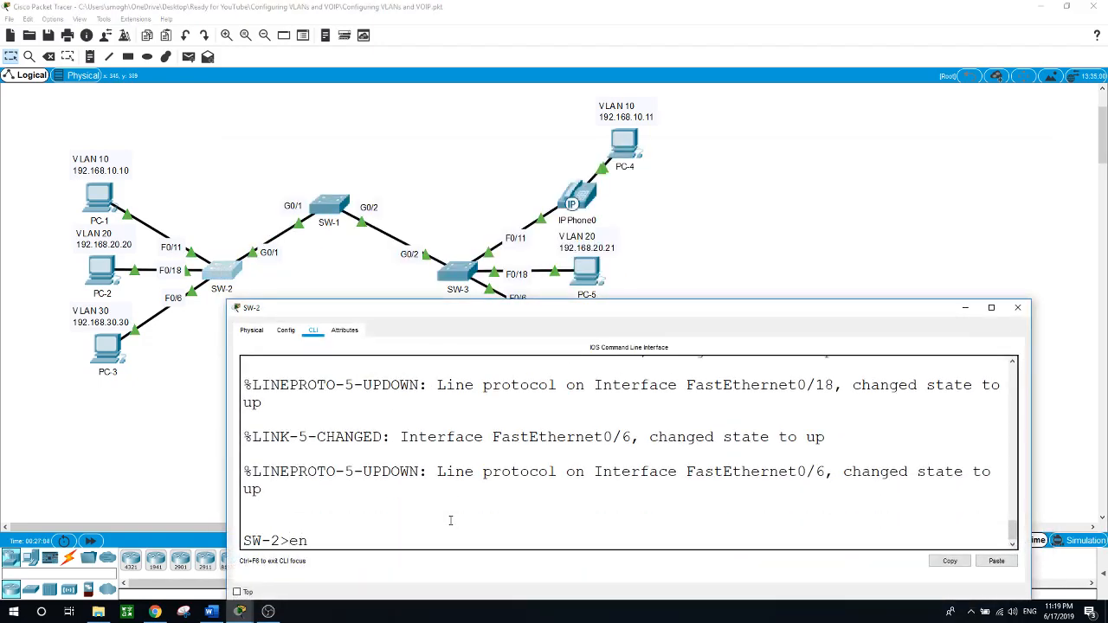
{"action": "key", "text": "Return"}
{"action": "type", "text": "conf t"}
{"action": "key", "text": "Return"}
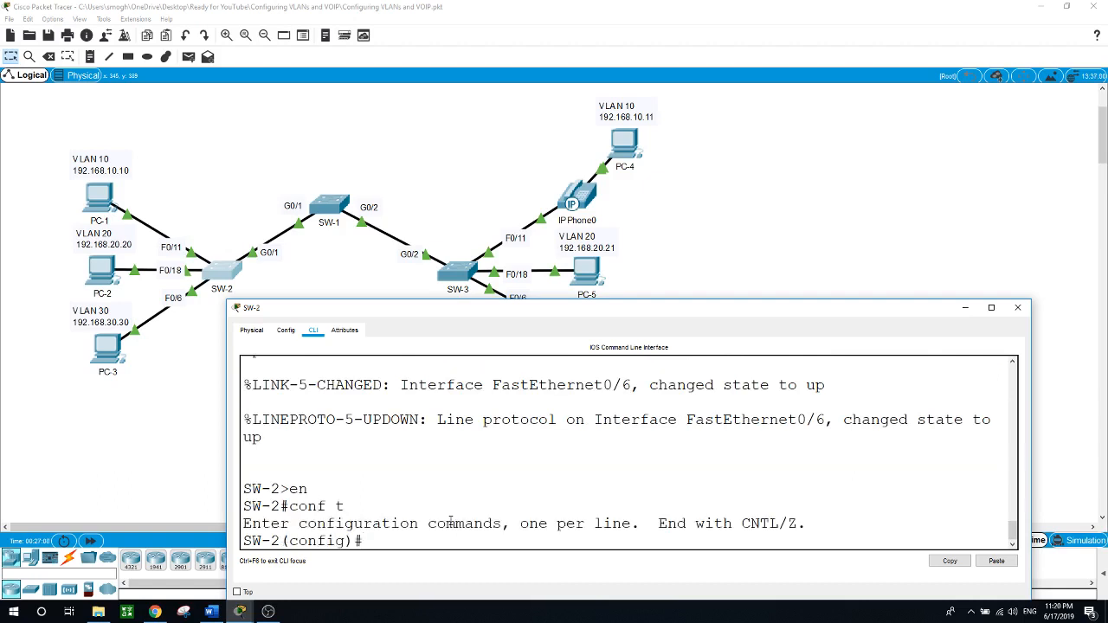
Step: Create VLAN 10 on SW-2 and name it Admins
{"action": "type", "text": "vlan 10"}
{"action": "key", "text": "Return"}
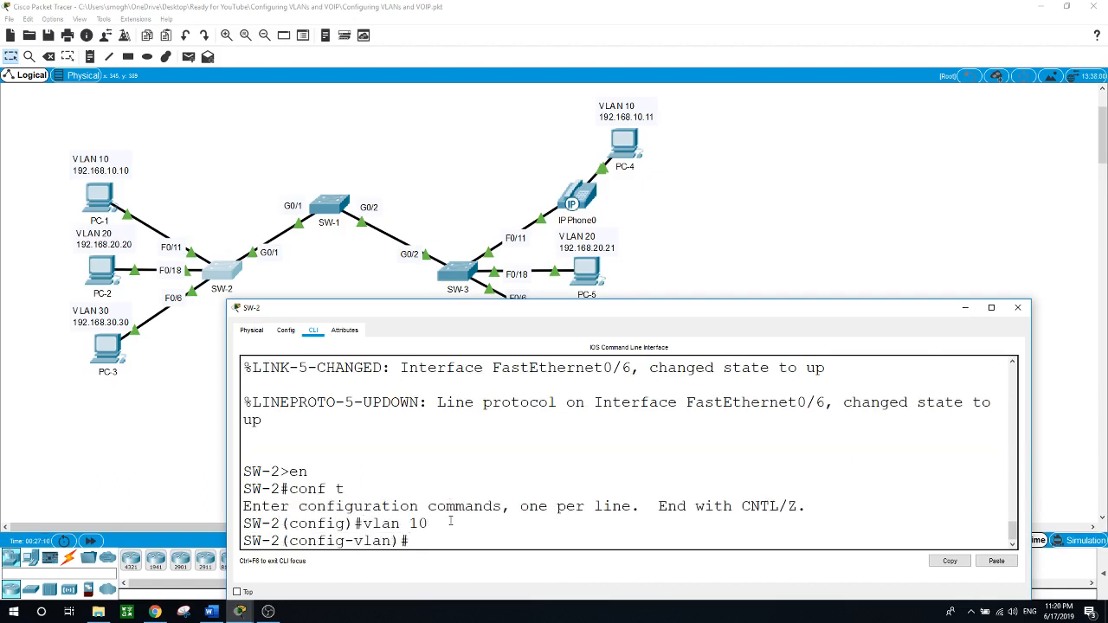
{"action": "type", "text": "name Am"}
{"action": "key", "text": "BackSpace"}
{"action": "type", "text": "dmins"}
{"action": "key", "text": "Return"}
Step: Create VLAN 20 on SW-2 and name it Users
{"action": "type", "text": "V"}
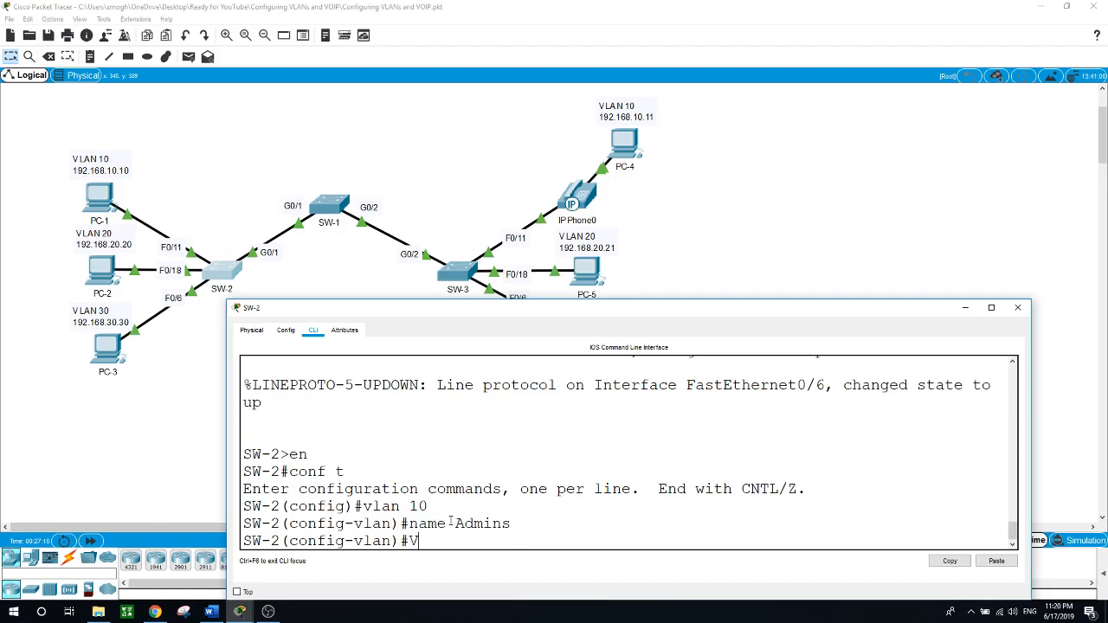
{"action": "key", "text": "BackSpace"}
{"action": "type", "text": "vlan 20"}
{"action": "key", "text": "Return"}
{"action": "type", "text": "name Use"}
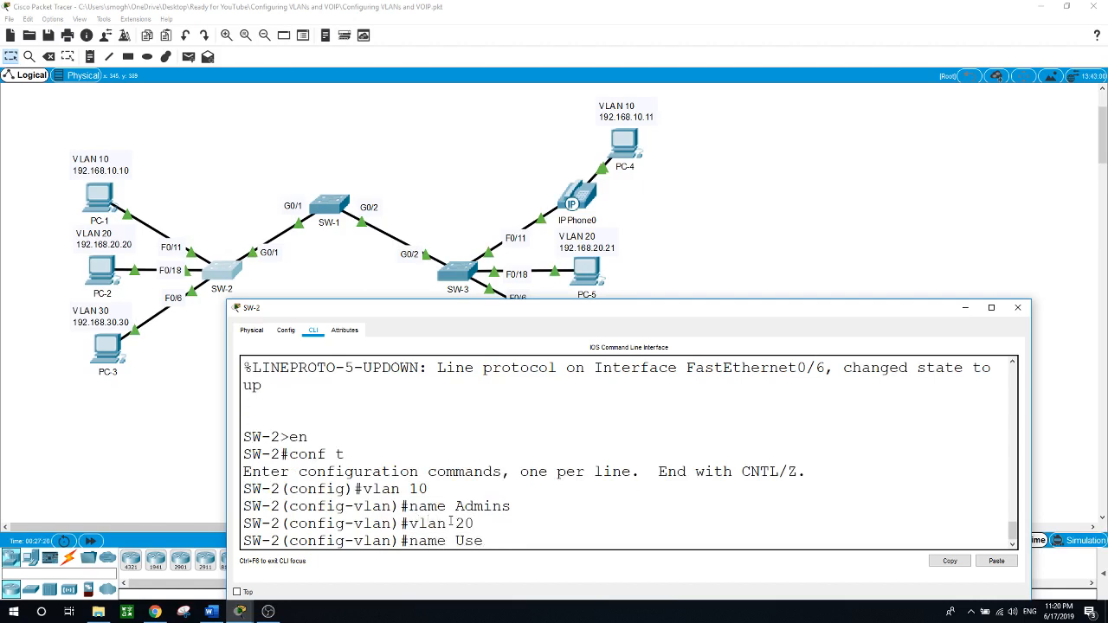
{"action": "type", "text": "rs"}
{"action": "key", "text": "Return"}
Step: Create VLAN 30 on SW-2 and name it Guests
{"action": "type", "text": "vlan 30"}
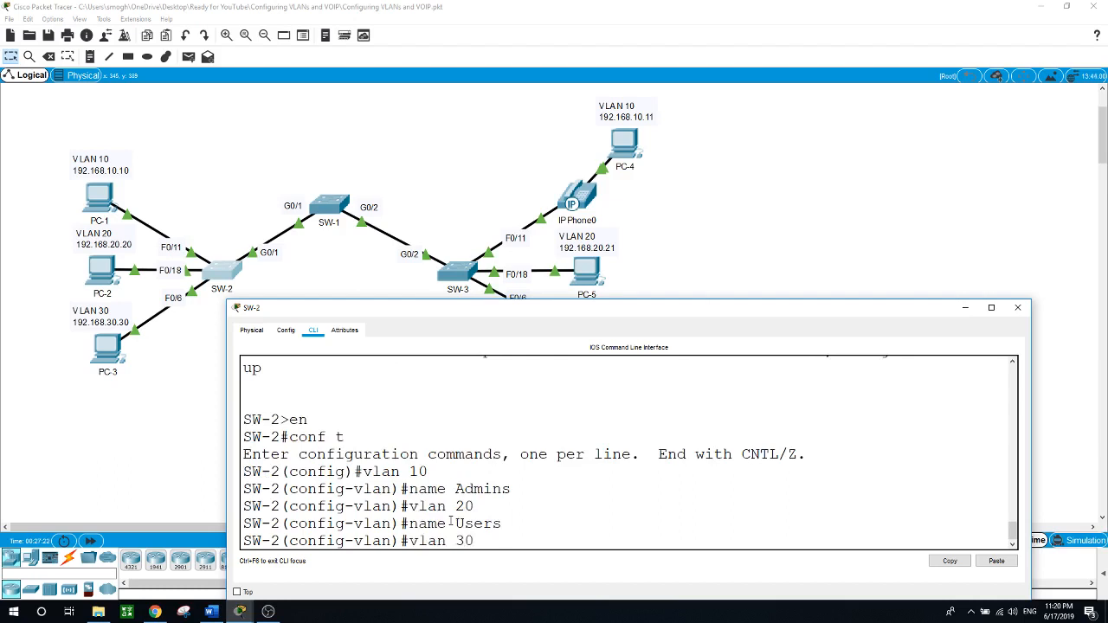
{"action": "key", "text": "Return"}
{"action": "type", "text": "G"}
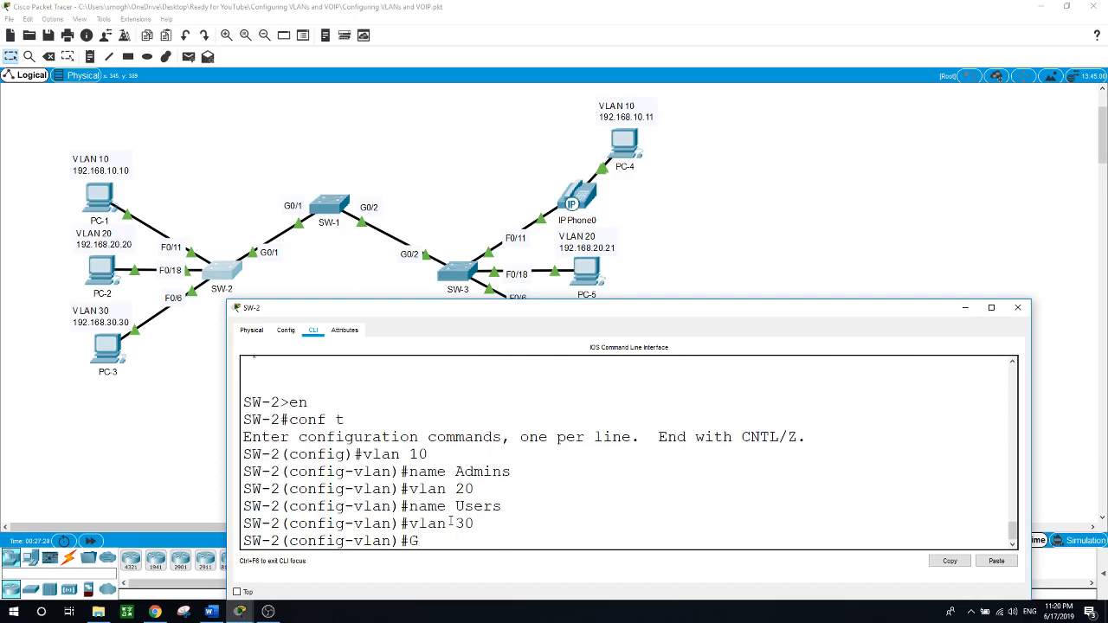
{"action": "type", "text": "uests"}
{"action": "key", "text": "Return"}
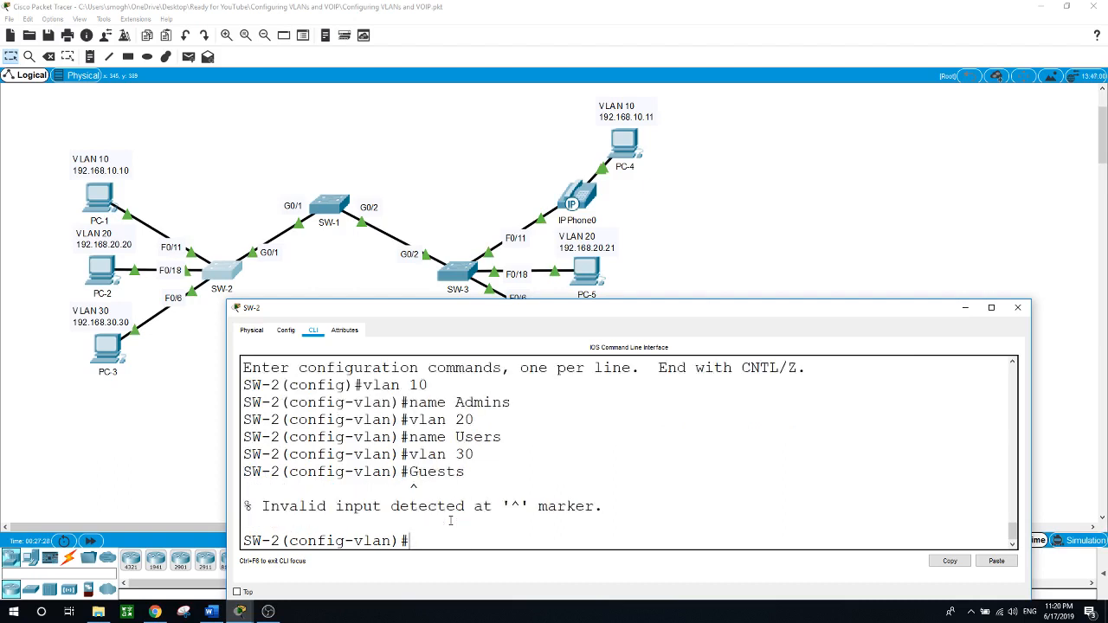
{"action": "type", "text": "name Guests"}
{"action": "key", "text": "Return"}
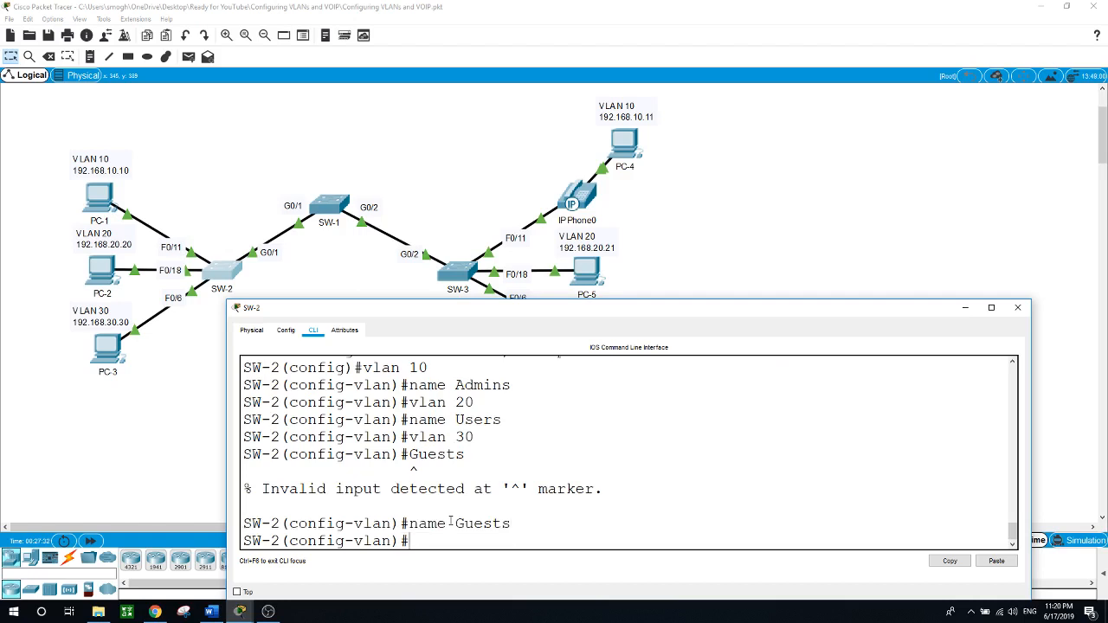
Step: Create VLAN 99 on SW-2 and name it Mgmt
{"action": "type", "text": "vlan 99"}
{"action": "key", "text": "Return"}
{"action": "type", "text": "name Mgmt"}
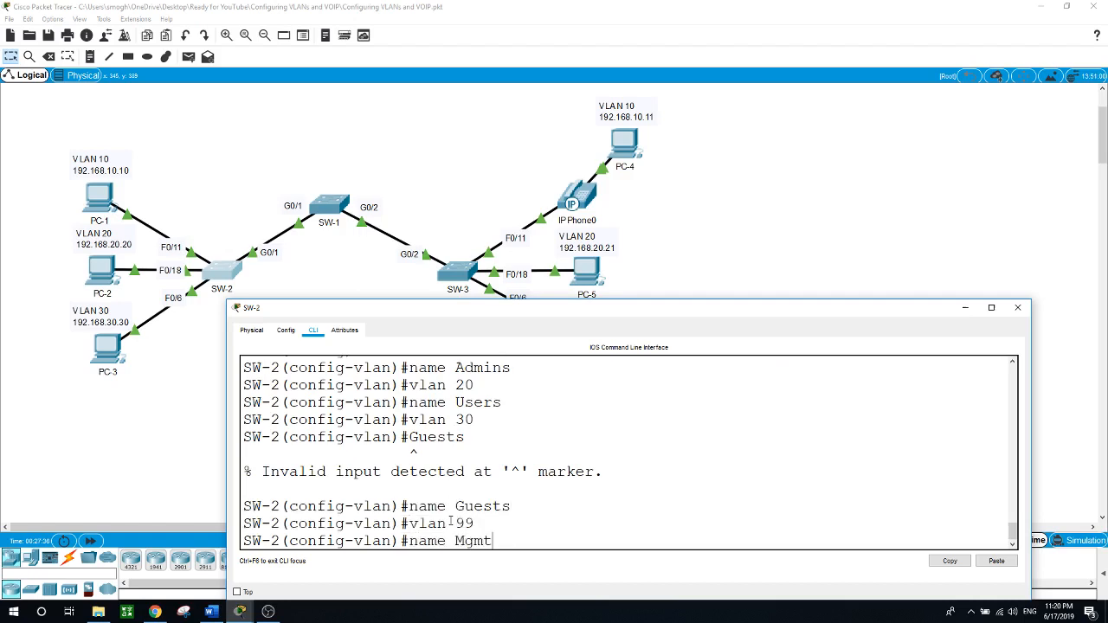
{"action": "key", "text": "Return"}
Step: Create VLAN 150 on SW-2 and name it VOICE
{"action": "type", "text": "vlan)#vlan"}
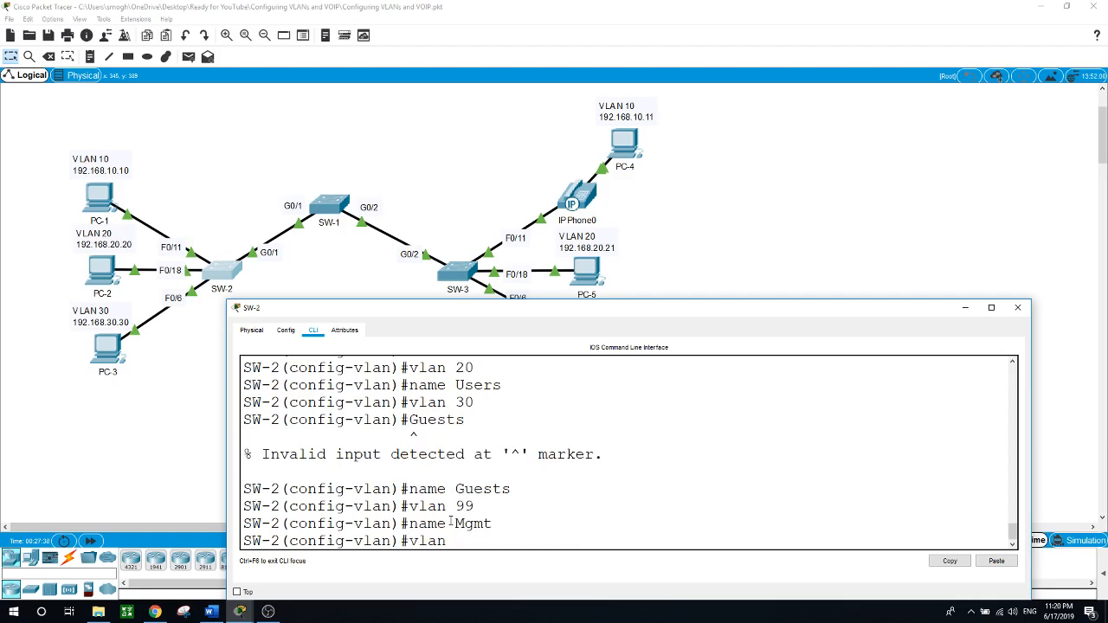
{"action": "type", "text": " 150"}
{"action": "key", "text": "Return"}
{"action": "type", "text": "naem V"}
{"action": "key", "text": "BackSpace"}
{"action": "key", "text": "BackSpace"}
{"action": "key", "text": "BackSpace"}
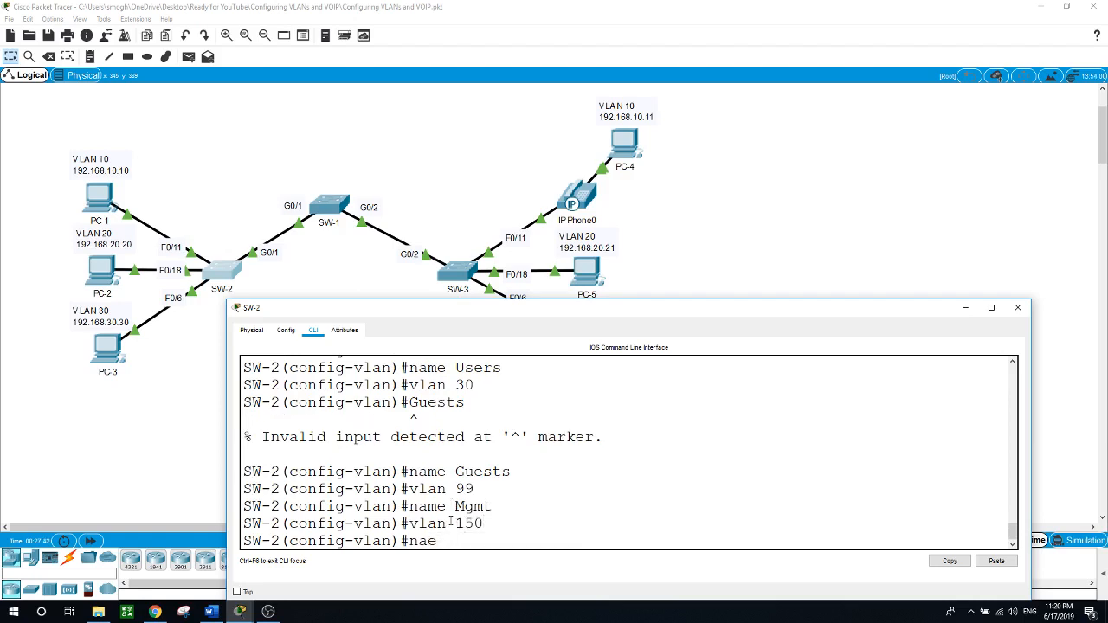
{"action": "key", "text": "BackSpace"}
{"action": "type", "text": "me VL"}
{"action": "key", "text": "BackSpace"}
{"action": "type", "text": "OIC"}
{"action": "type", "text": "E"}
{"action": "key", "text": "Return"}
Step: Leave configuration mode on SW-2 and check its VLANs with show vlan brief, then return to the topology
{"action": "type", "text": "end"}
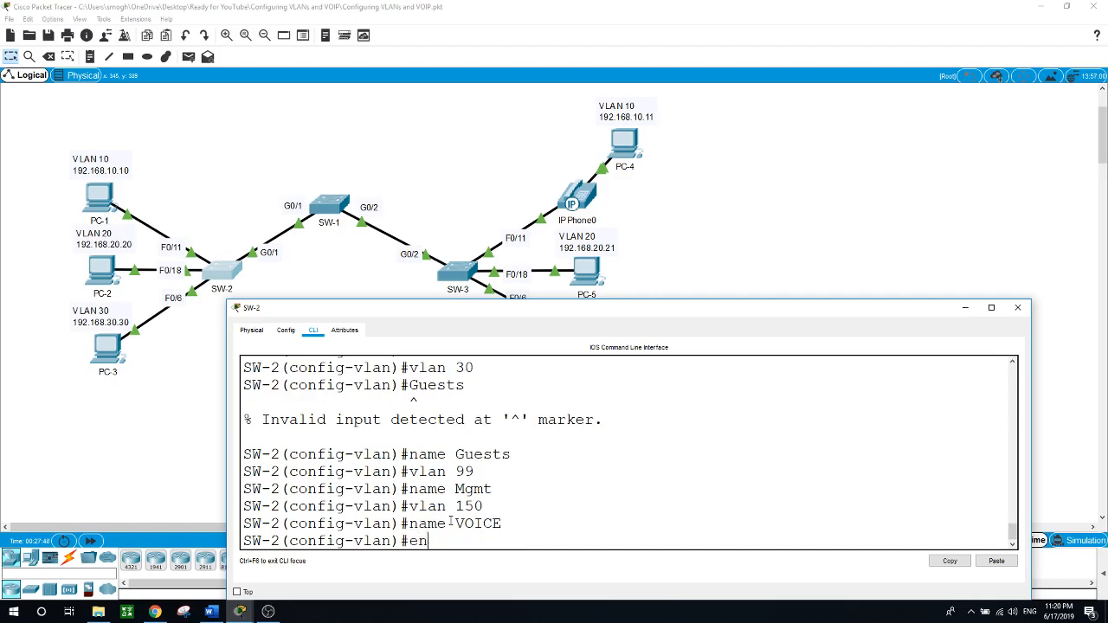
{"action": "key", "text": "Return"}
{"action": "type", "text": "show van b"}
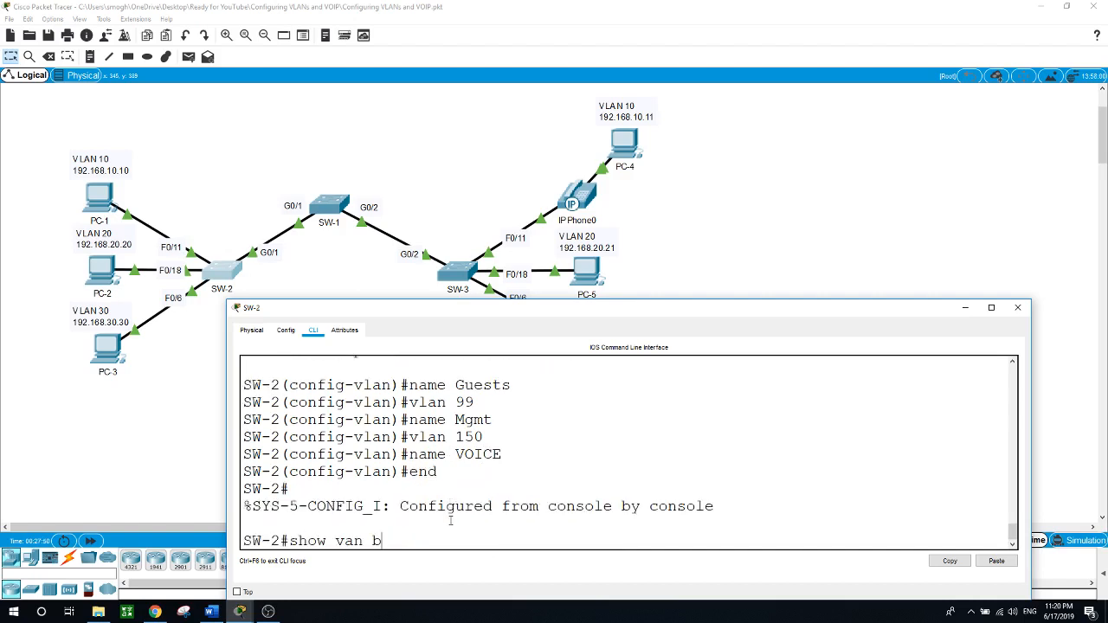
{"action": "key", "text": "BackSpace"}
{"action": "key", "text": "BackSpace"}
{"action": "key", "text": "BackSpace"}
{"action": "key", "text": "BackSpace"}
{"action": "type", "text": "lan brief"}
{"action": "key", "text": "Return"}
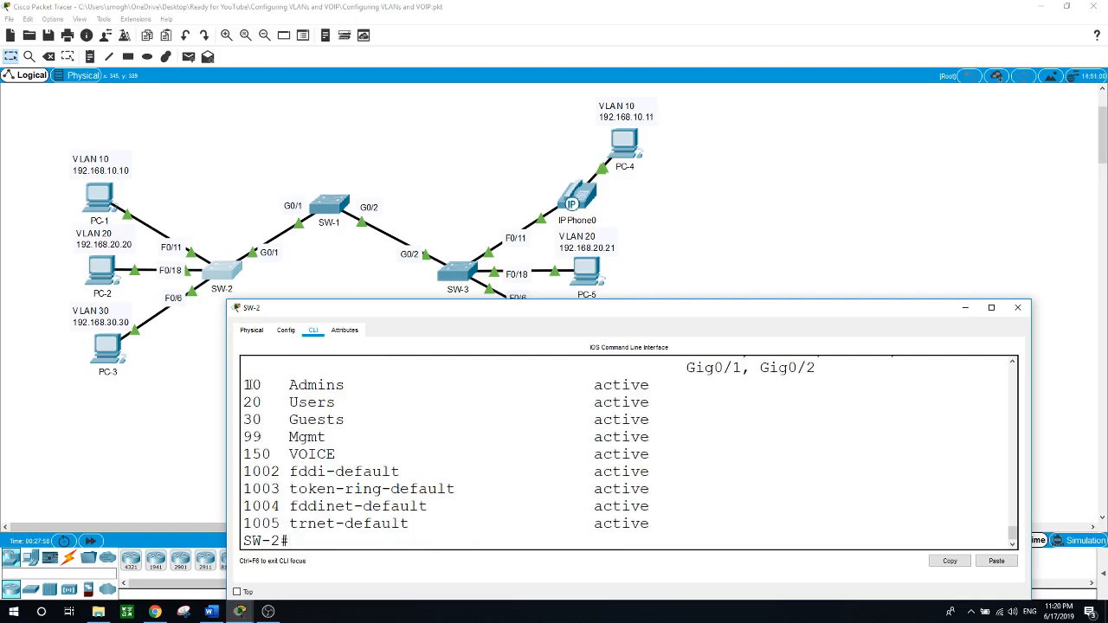
{"action": "left_click_drag", "start_coordinate": [252, 384], "coordinate": [410, 456]}
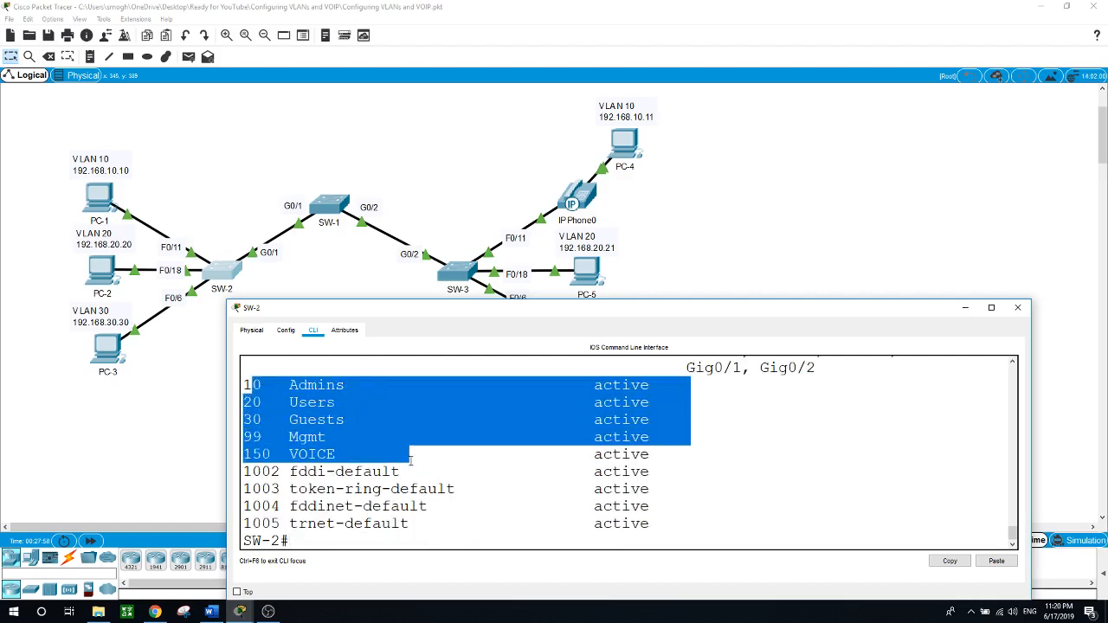
{"action": "left_click", "coordinate": [119, 442]}
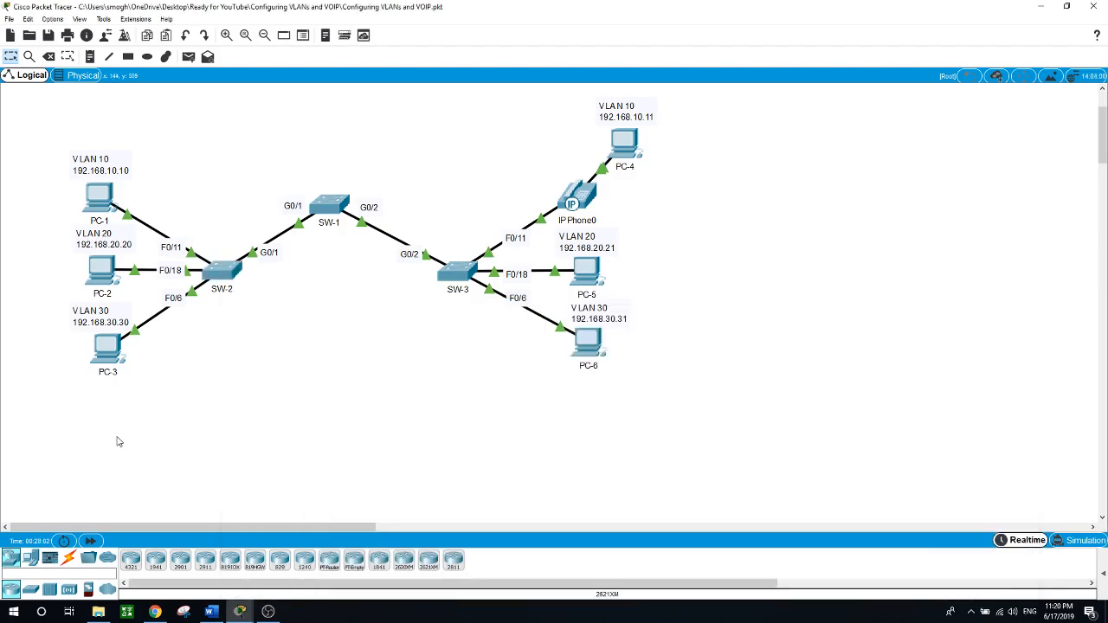
Step: Open SW-3's command line and enter privileged mode and then global configuration mode
{"action": "left_click", "coordinate": [451, 282]}
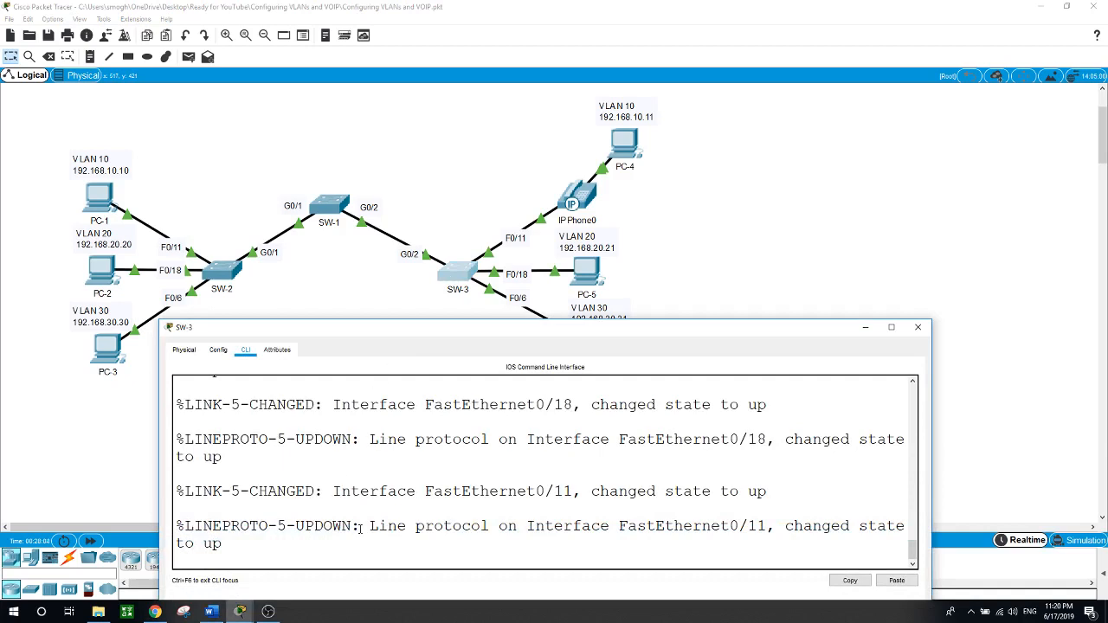
{"action": "type", "text": "en"}
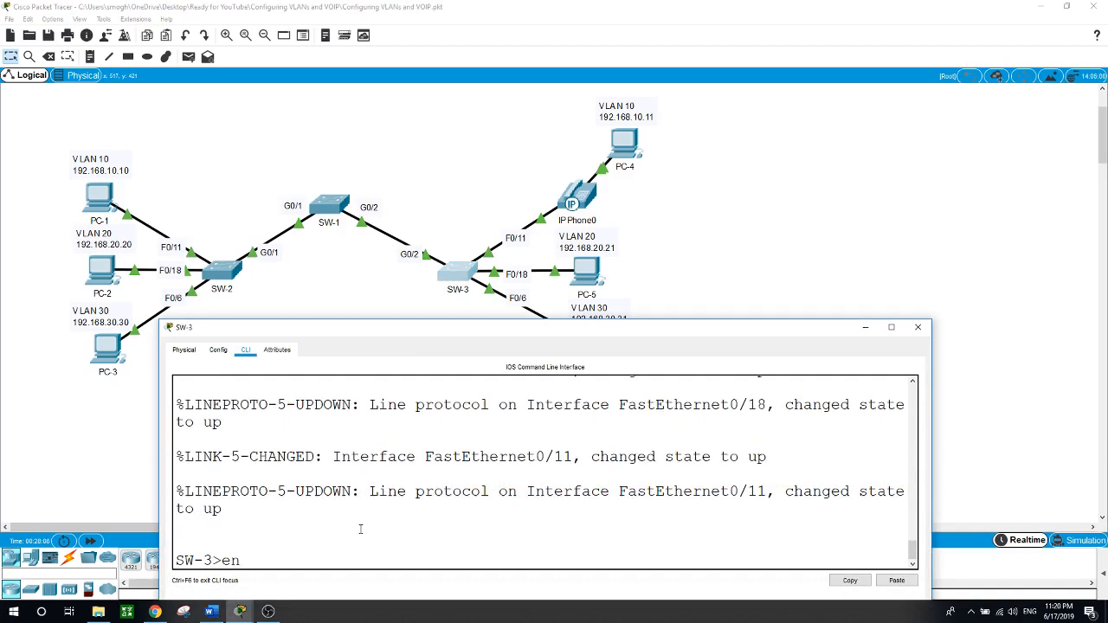
{"action": "key", "text": "Return"}
{"action": "type", "text": "conf t"}
{"action": "key", "text": "Return"}
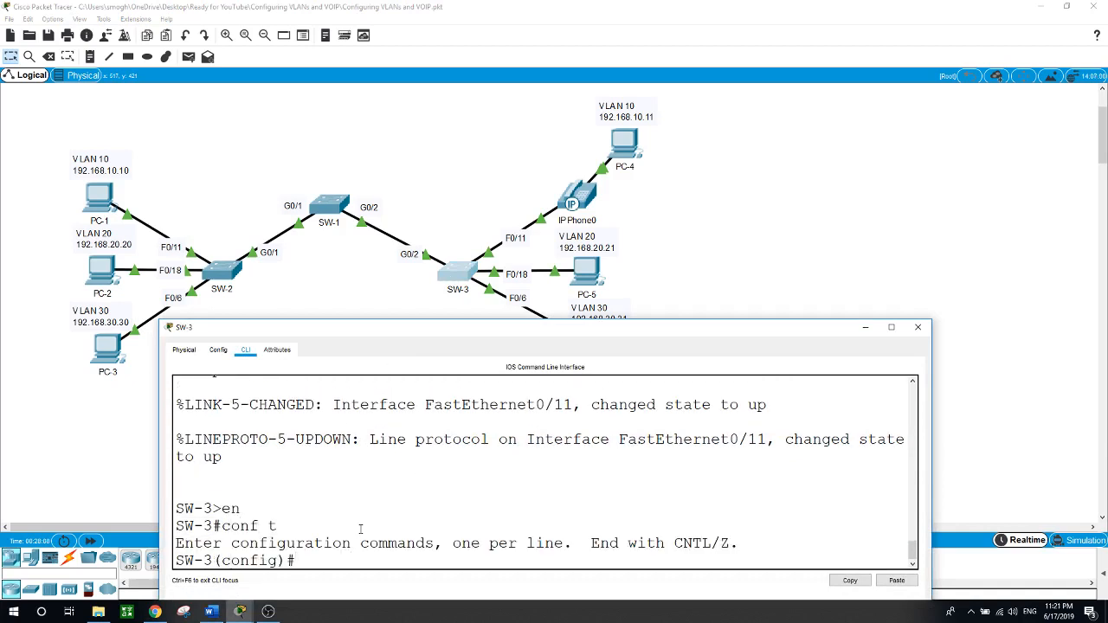
Step: Create VLAN 10 on SW-3 and name it Admins
{"action": "type", "text": "vlan 19"}
{"action": "key", "text": "BackSpace"}
{"action": "type", "text": "0"}
{"action": "key", "text": "Return"}
{"action": "type", "text": "name Admins"}
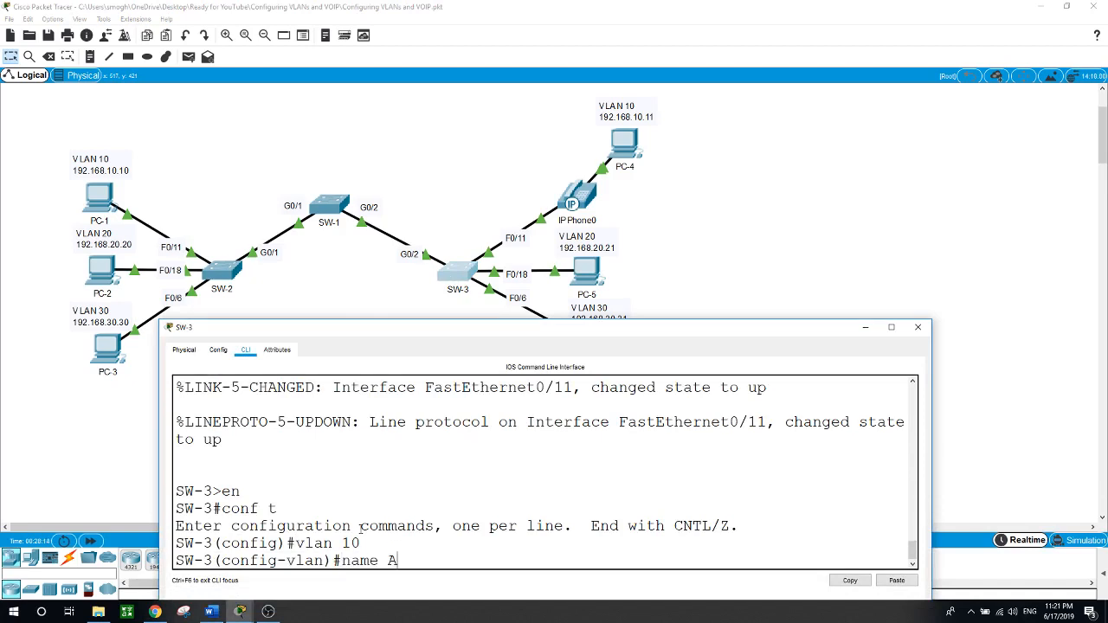
{"action": "key", "text": "Return"}
Step: Create VLAN 20 on SW-3 and name it Users
{"action": "type", "text": "vlan 20"}
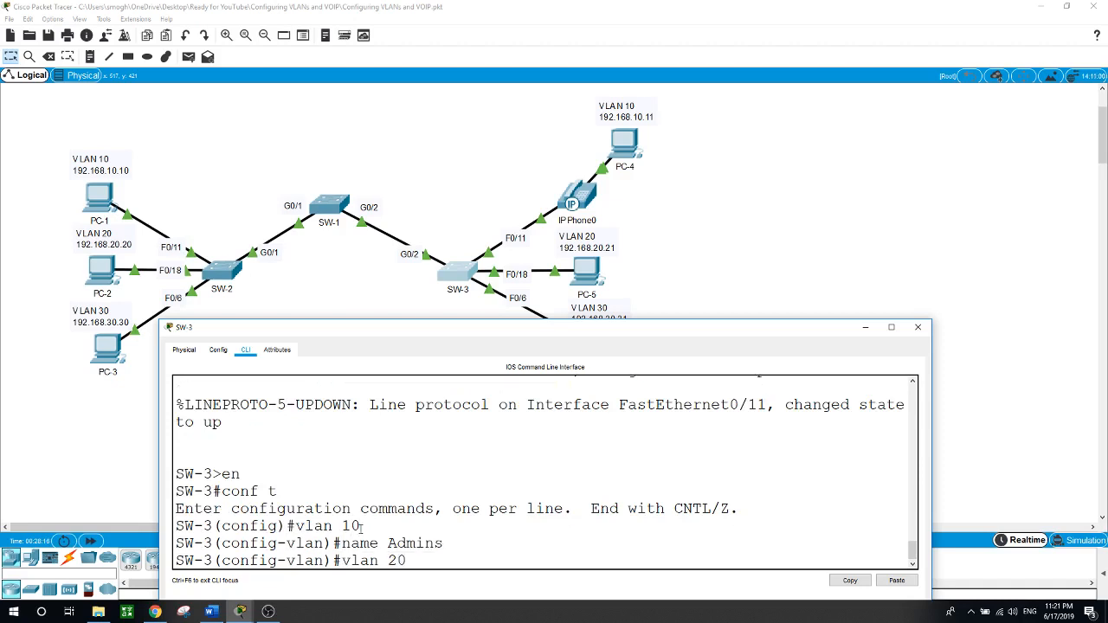
{"action": "key", "text": "Return"}
{"action": "type", "text": "name Users"}
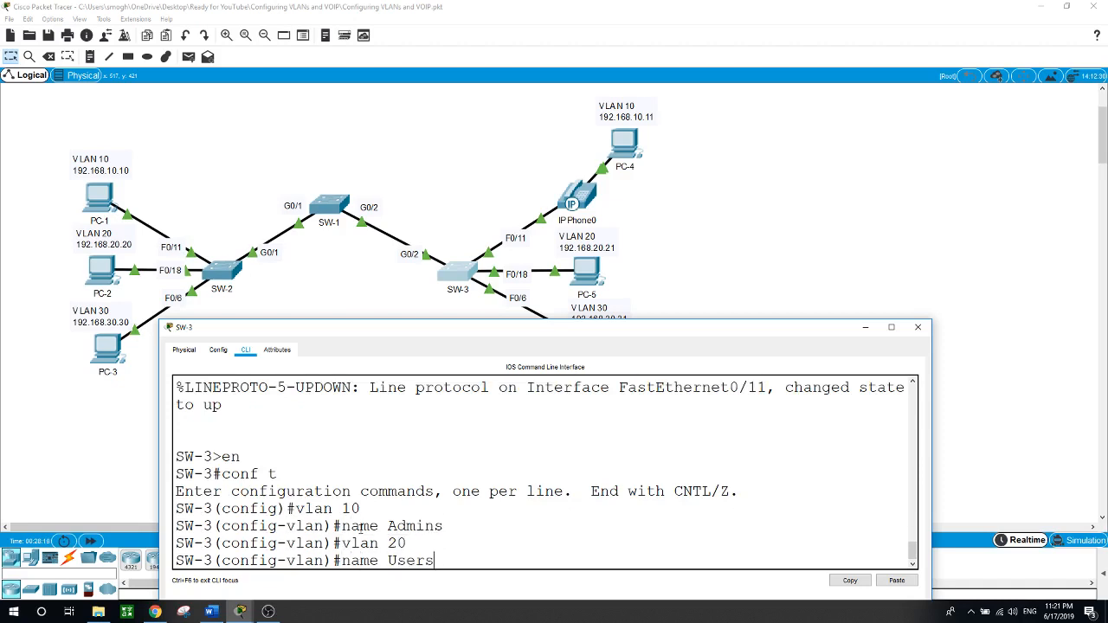
{"action": "key", "text": "Return"}
Step: Create VLAN 30 on SW-3 and name it Guests
{"action": "type", "text": "vlan "}
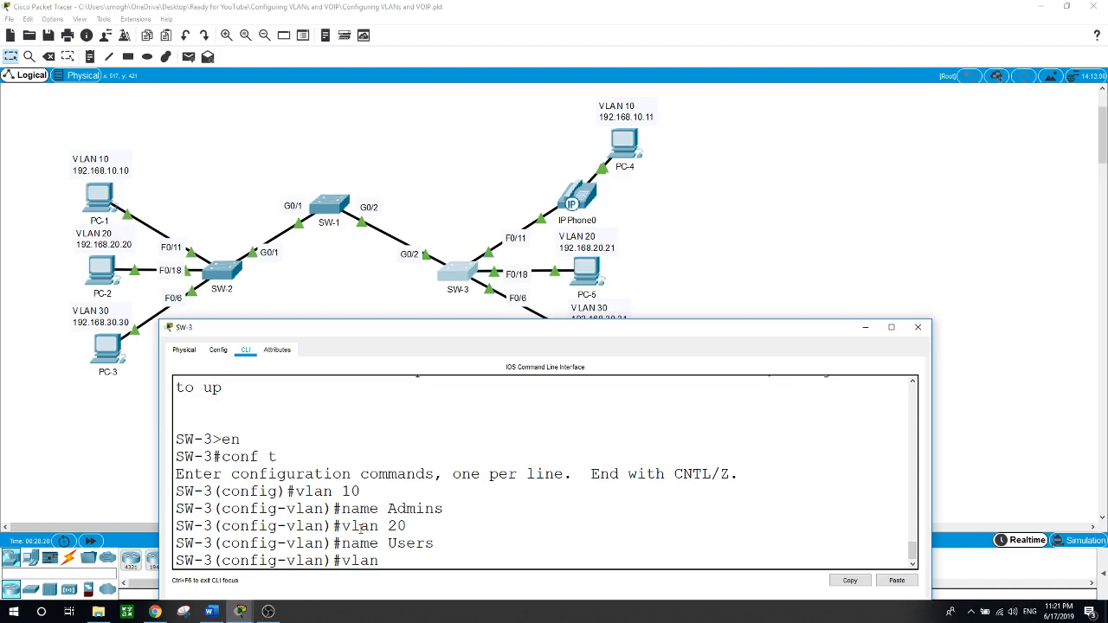
{"action": "type", "text": "30"}
{"action": "key", "text": "Return"}
{"action": "type", "text": "nam"}
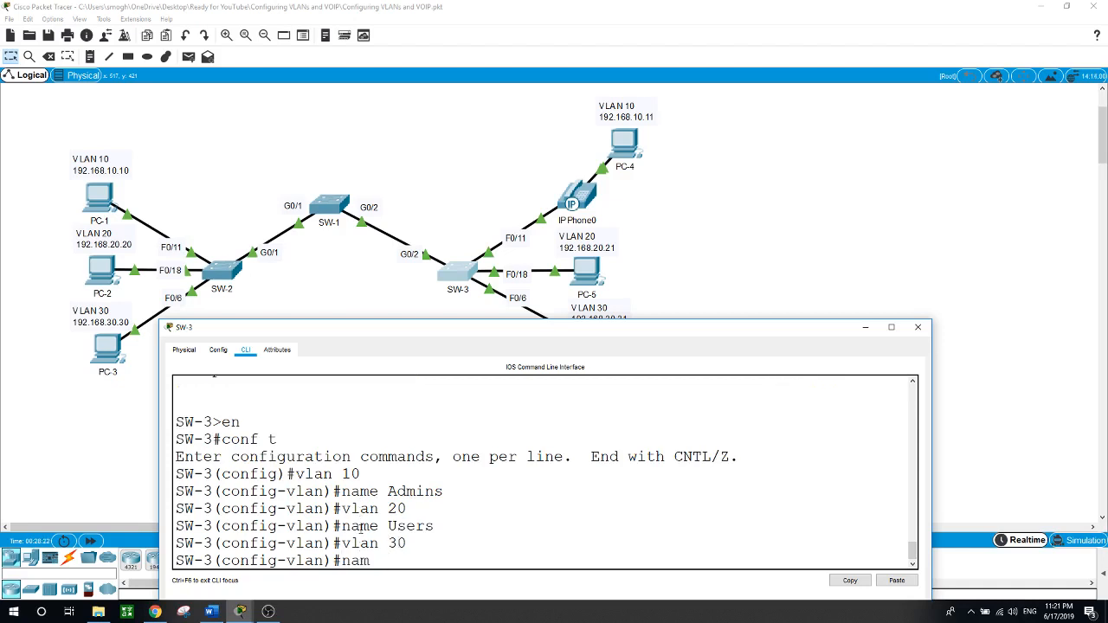
{"action": "type", "text": "e Guests"}
{"action": "key", "text": "Return"}
Step: Create VLAN 99 on SW-3 and name it Mgmt
{"action": "type", "text": "na"}
{"action": "key", "text": "BackSpace"}
{"action": "key", "text": "BackSpace"}
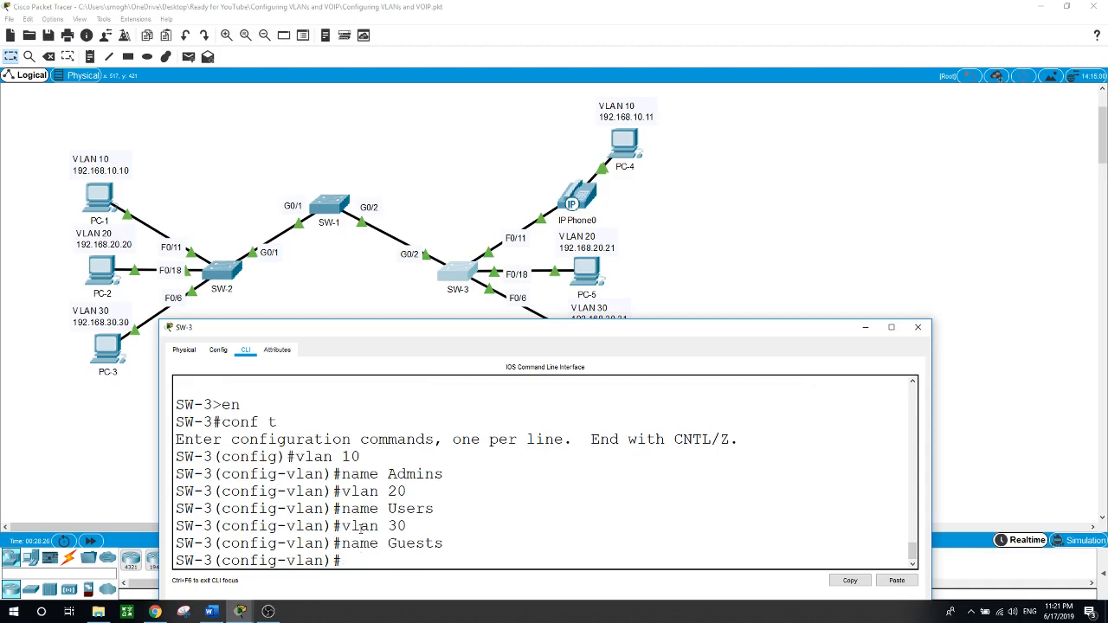
{"action": "type", "text": "vlan 99"}
{"action": "key", "text": "Return"}
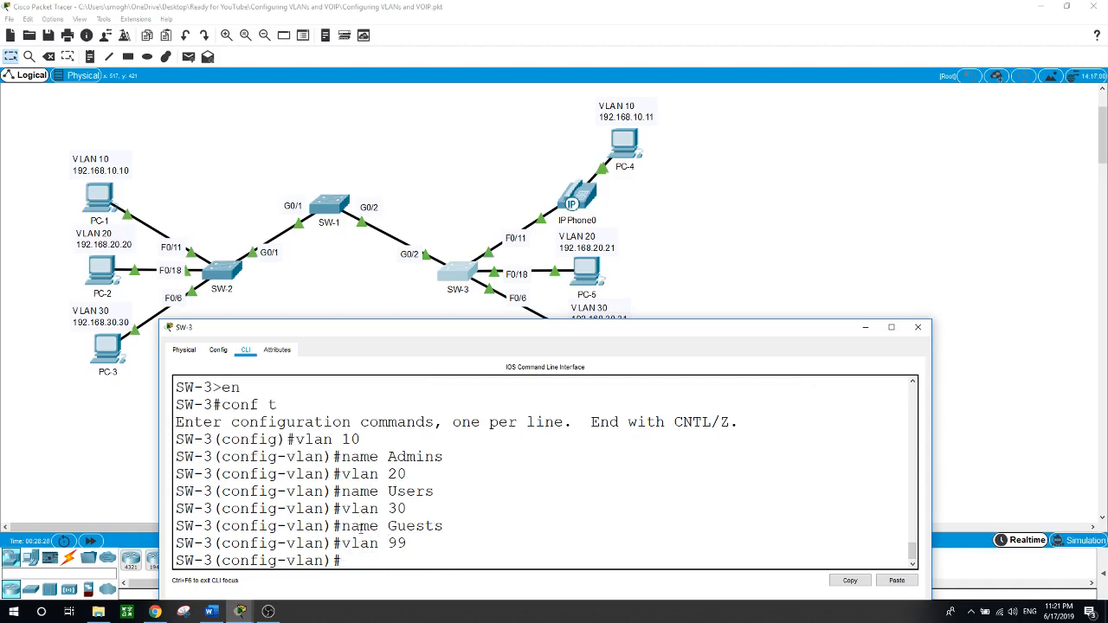
{"action": "type", "text": "name Mgmt"}
{"action": "key", "text": "Return"}
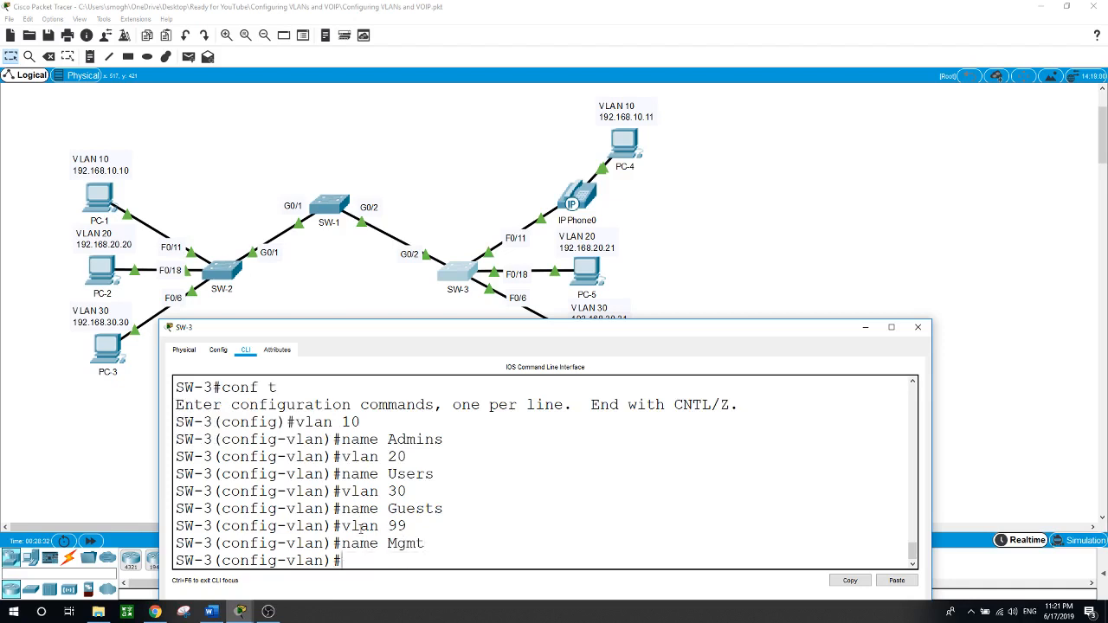
Step: Create VLAN 150 on SW-3 and name it VOICE
{"action": "type", "text": "vlan 150"}
{"action": "key", "text": "Return"}
{"action": "type", "text": "name "}
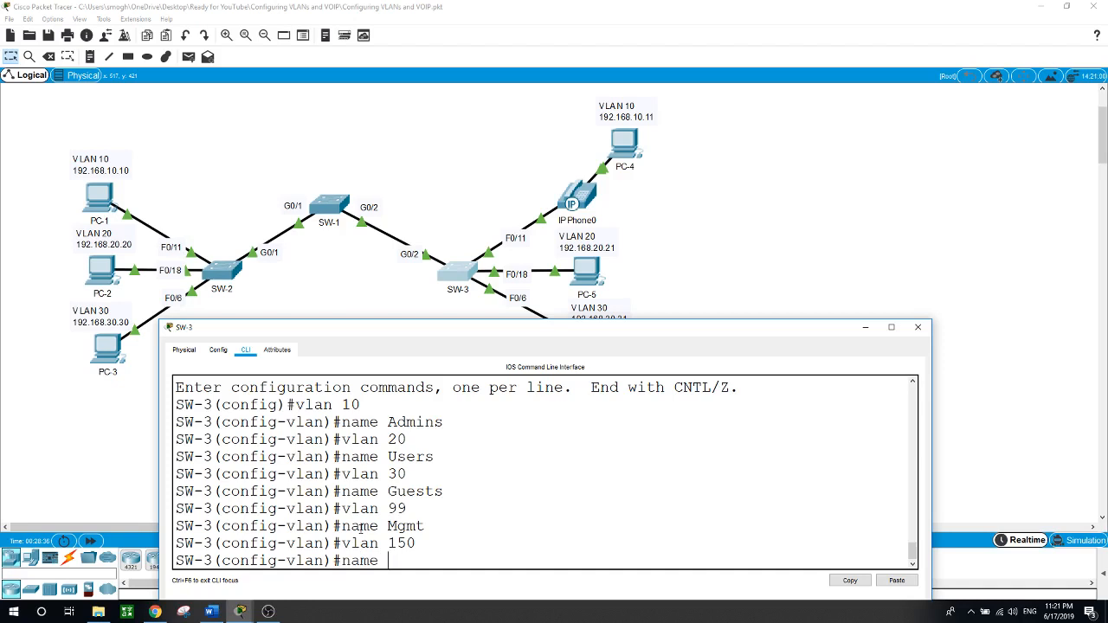
{"action": "type", "text": "VOICE"}
{"action": "key", "text": "Return"}
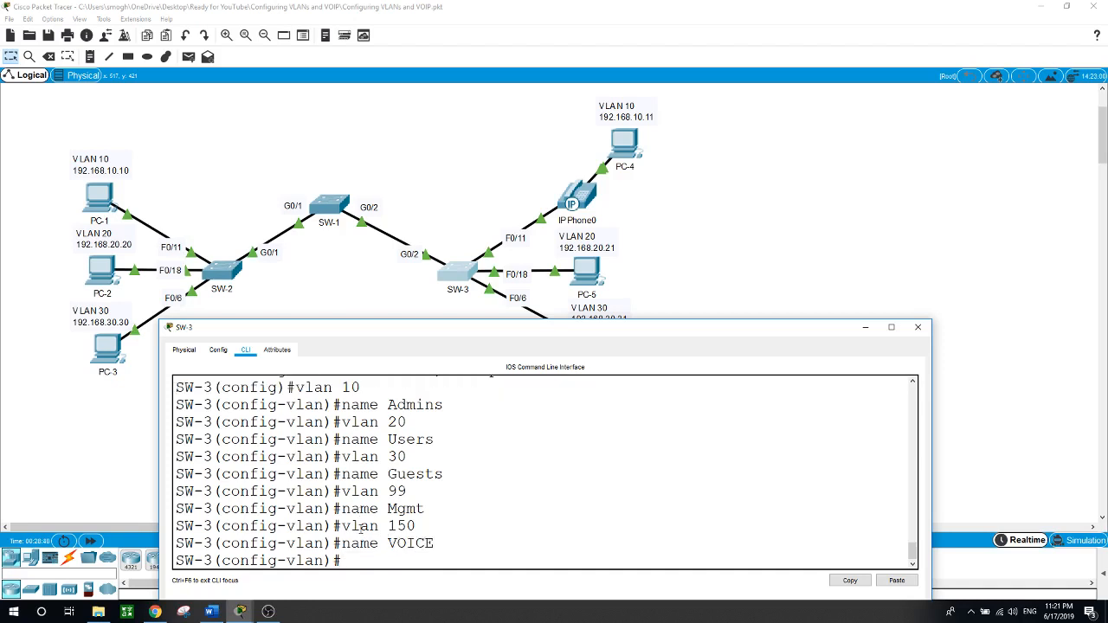
Step: Leave configuration mode on SW-3 and check its VLANs with show vlan brief, then return to the topology
{"action": "type", "text": "end"}
{"action": "key", "text": "Return"}
{"action": "type", "text": "show"}
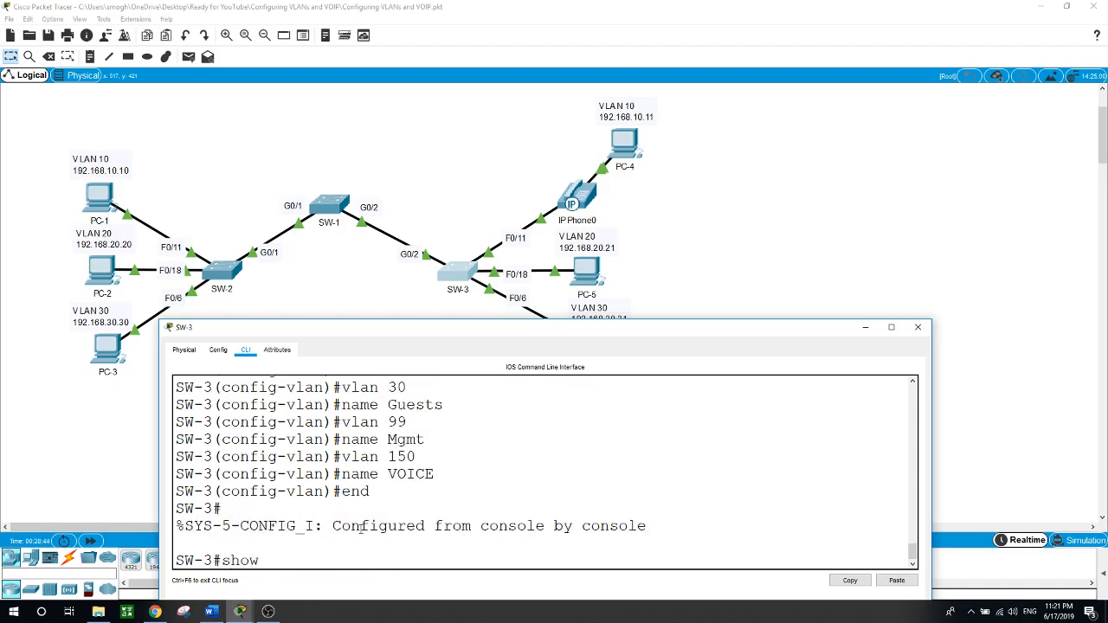
{"action": "type", "text": " vlan brief"}
{"action": "key", "text": "Return"}
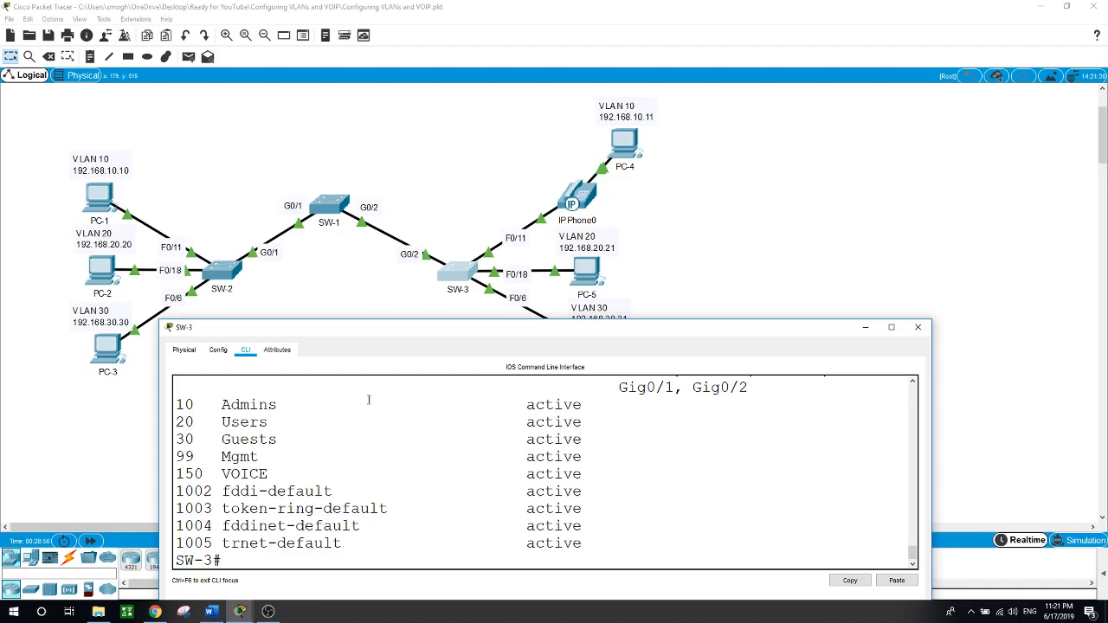
{"action": "left_click", "coordinate": [788, 242]}
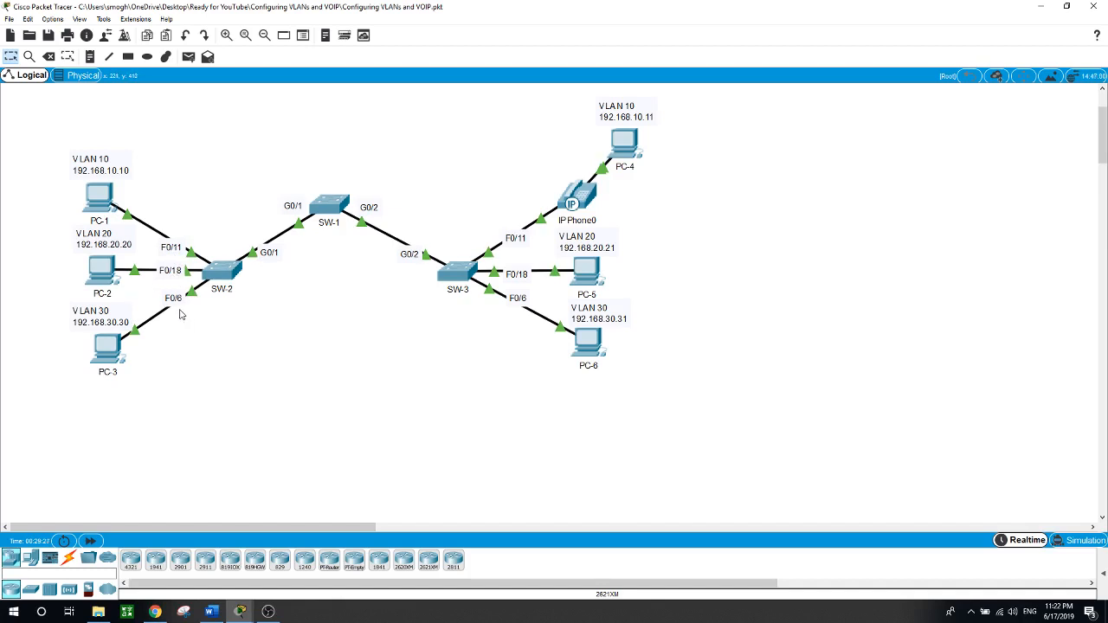
Step: Reopen SW-2's command line and enter global configuration mode with conf t
{"action": "mouse_move", "coordinate": [128, 371]}
{"action": "left_click", "coordinate": [222, 273]}
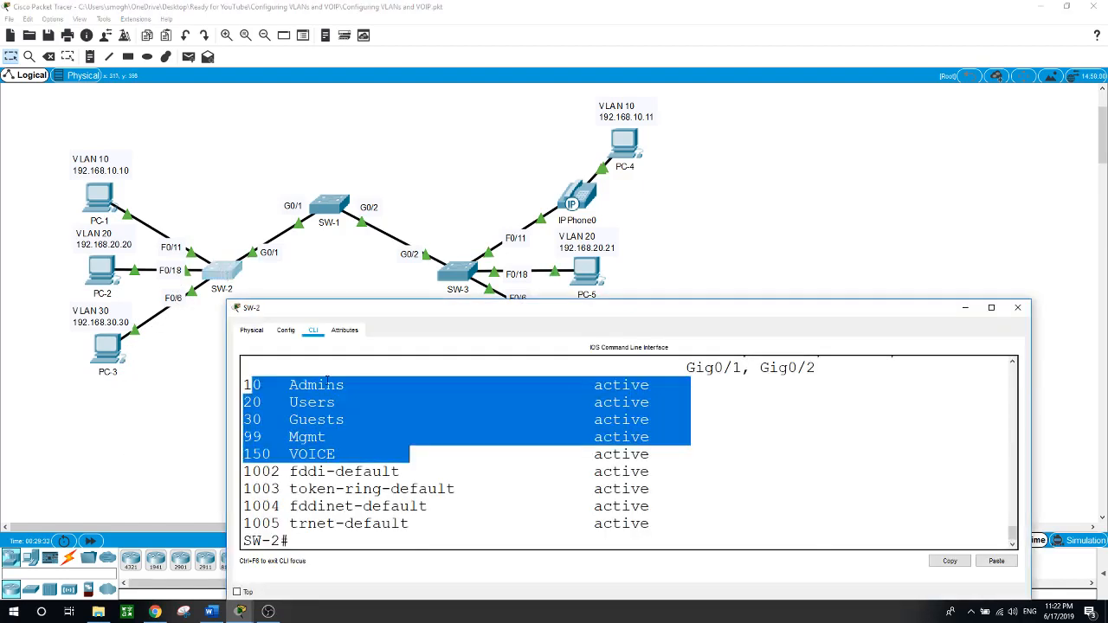
{"action": "left_click", "coordinate": [491, 516]}
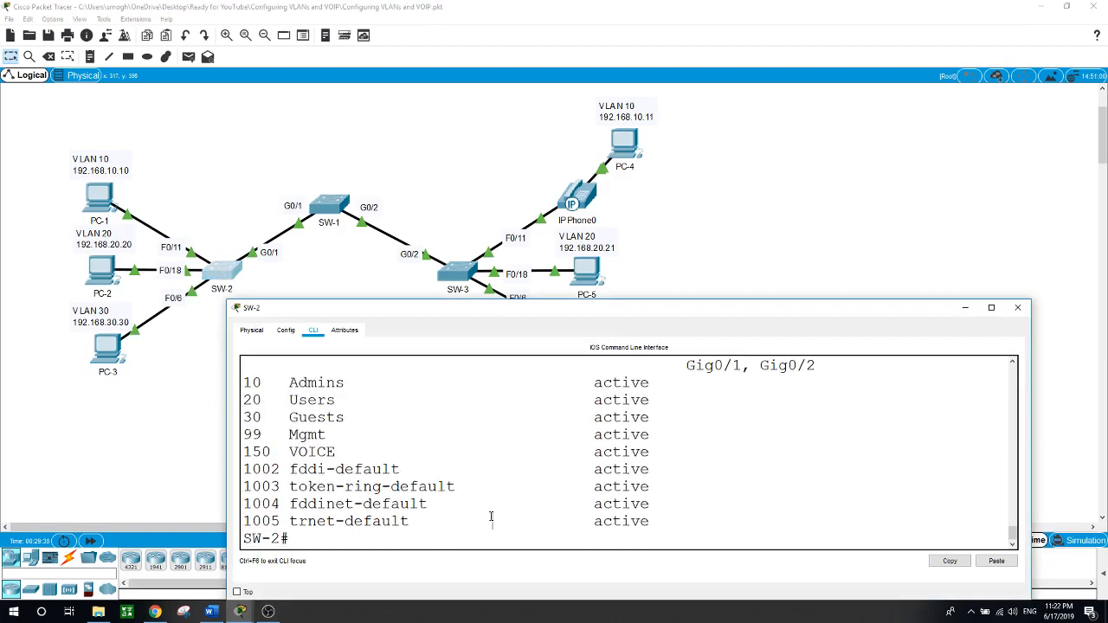
{"action": "type", "text": "conr"}
{"action": "key", "text": "BackSpace"}
{"action": "key", "text": "BackSpace"}
{"action": "type", "text": "f"}
{"action": "key", "text": "BackSpace"}
{"action": "key", "text": "BackSpace"}
{"action": "type", "text": "f t"}
{"action": "key", "text": "Return"}
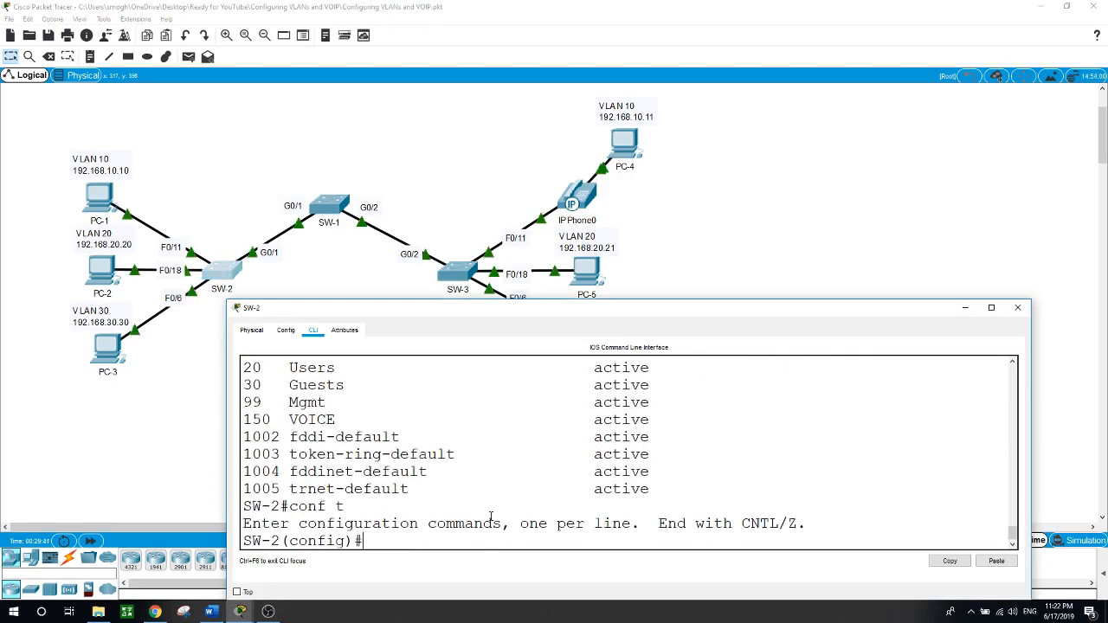
Step: Set SW-2's interface F0/11 to access mode with switchport mode access
{"action": "type", "text": "int f0/11"}
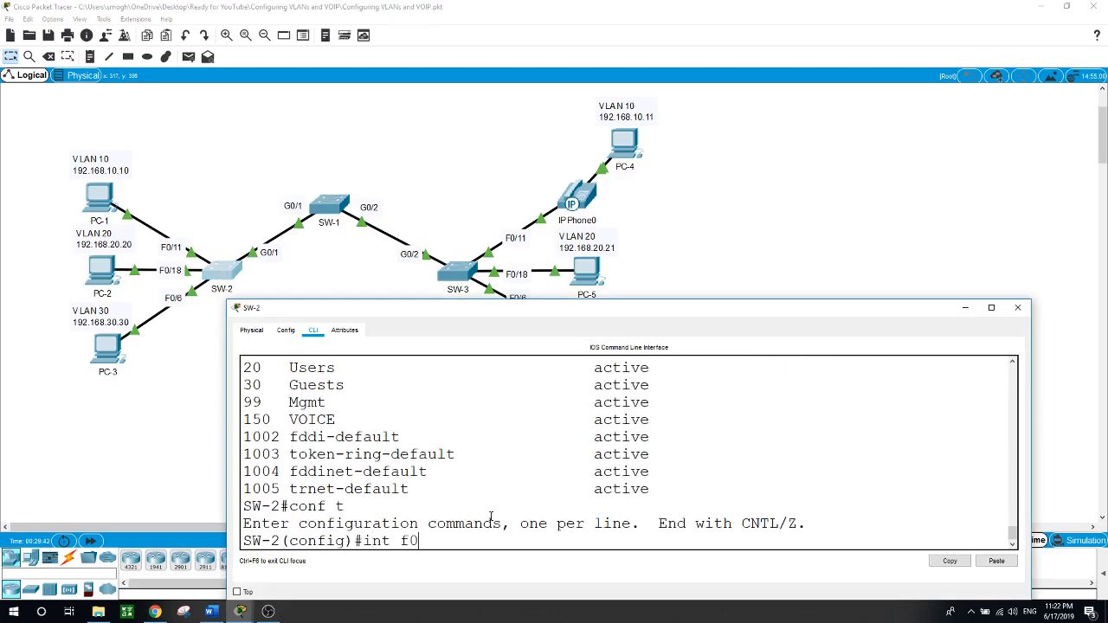
{"action": "key", "text": "Return"}
{"action": "type", "text": "swi"}
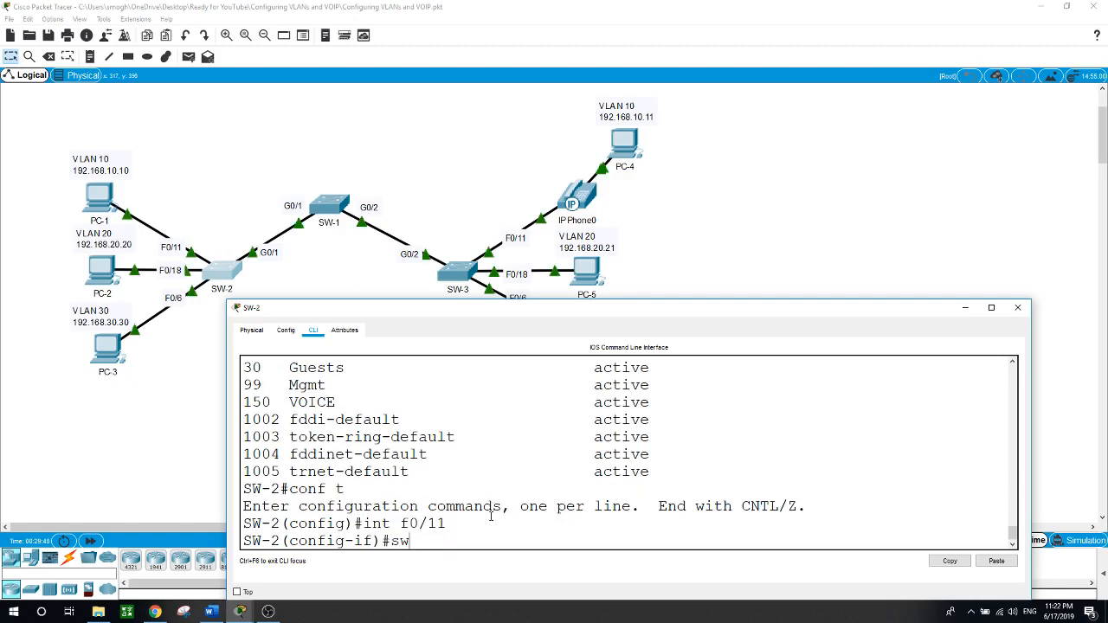
{"action": "key", "text": "Tab"}
{"action": "type", "text": "mo"}
{"action": "key", "text": "Tab"}
{"action": "type", "text": "a"}
{"action": "key", "text": "Tab"}
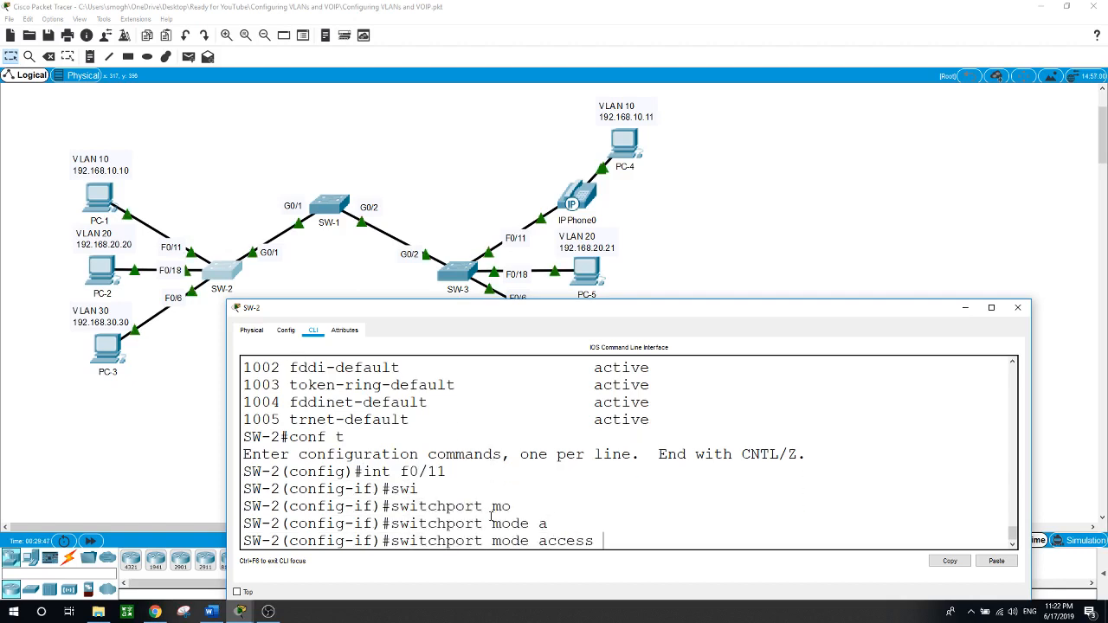
{"action": "key", "text": "Return"}
Step: Assign SW-2's interface F0/11 to VLAN 10 with switchport access vlan 10
{"action": "type", "text": "sw"}
{"action": "key", "text": "Tab"}
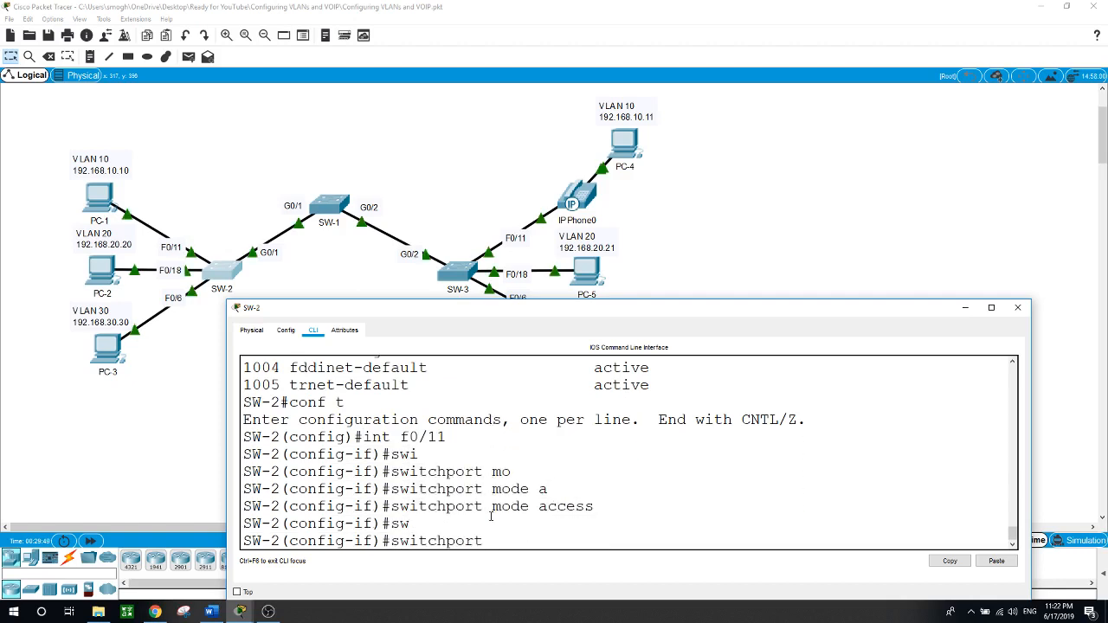
{"action": "type", "text": "ac"}
{"action": "key", "text": "Tab"}
{"action": "type", "text": "v"}
{"action": "key", "text": "Tab"}
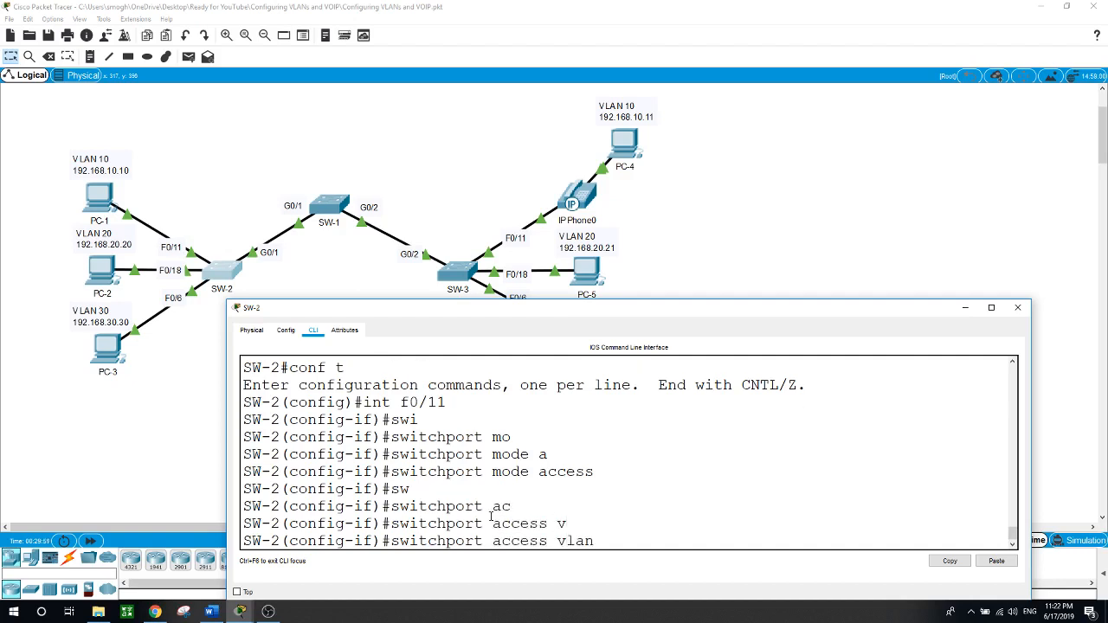
{"action": "type", "text": "10"}
{"action": "key", "text": "Return"}
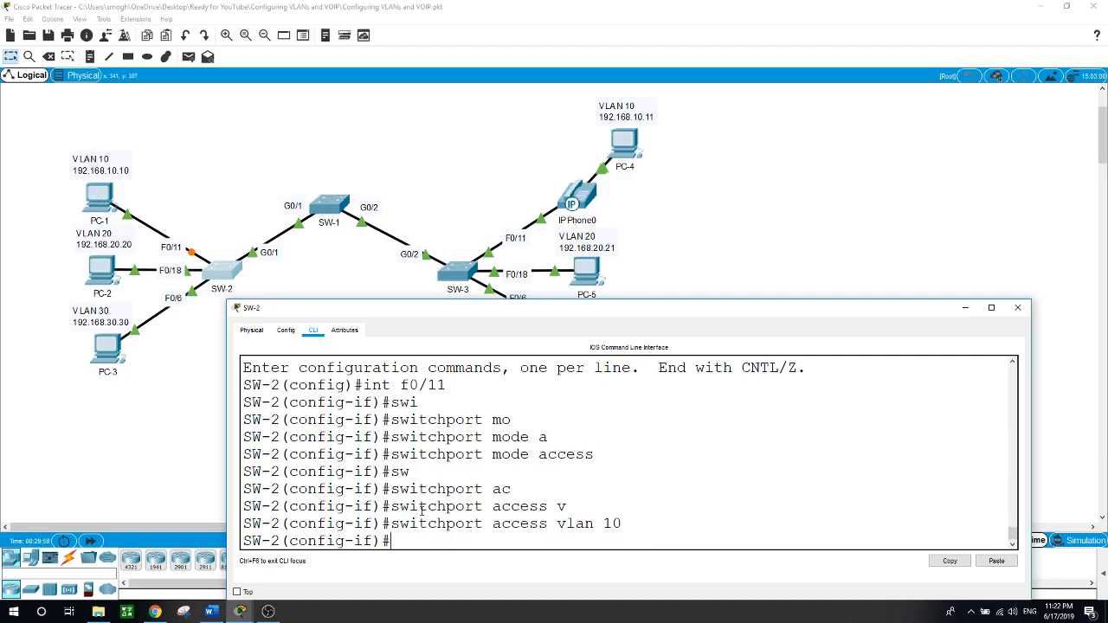
Step: Enter SW-2's interface F0/18 and set it to access mode with switchport mode access
{"action": "type", "text": "int f0/18"}
{"action": "key", "text": "Return"}
{"action": "type", "text": "swi"}
{"action": "key", "text": "Tab"}
{"action": "type", "text": "mo"}
{"action": "key", "text": "Tab"}
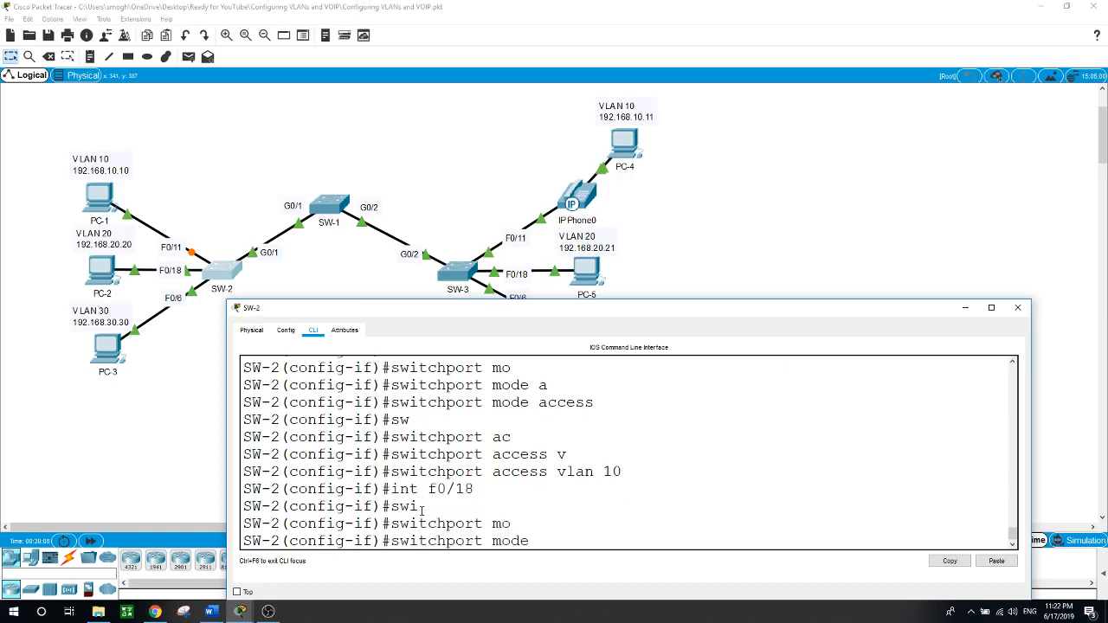
{"action": "type", "text": "ac"}
{"action": "key", "text": "Tab"}
{"action": "key", "text": "Return"}
Step: Assign SW-2's interface F0/18 to VLAN 30 with switchport access vlan 30
{"action": "type", "text": "swi"}
{"action": "key", "text": "Tab"}
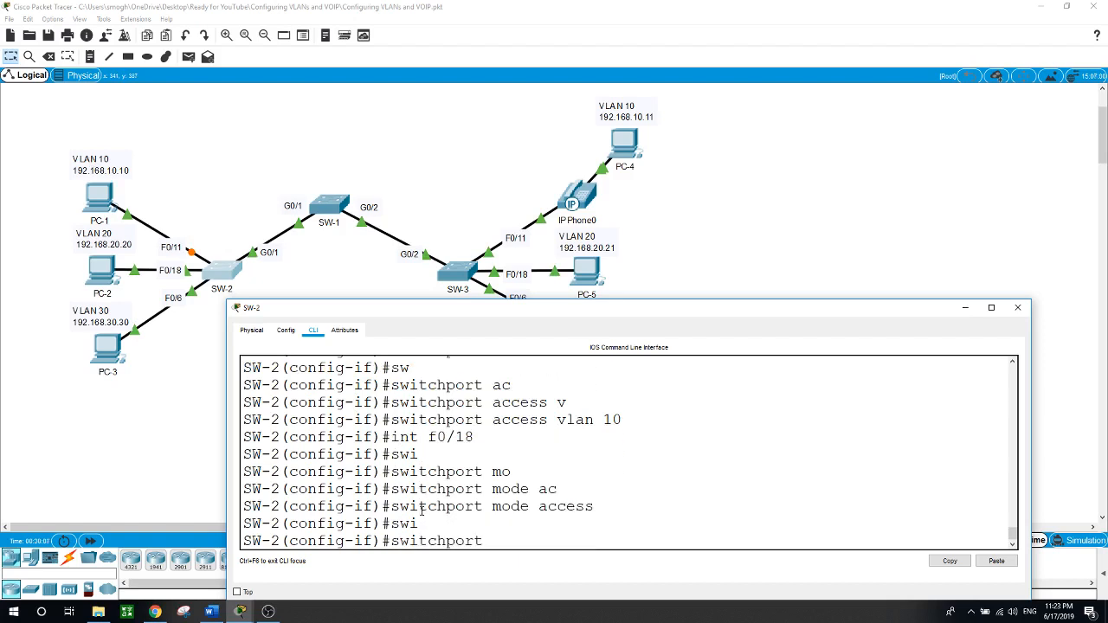
{"action": "type", "text": "ac"}
{"action": "key", "text": "Tab"}
{"action": "type", "text": "v"}
{"action": "key", "text": "Tab"}
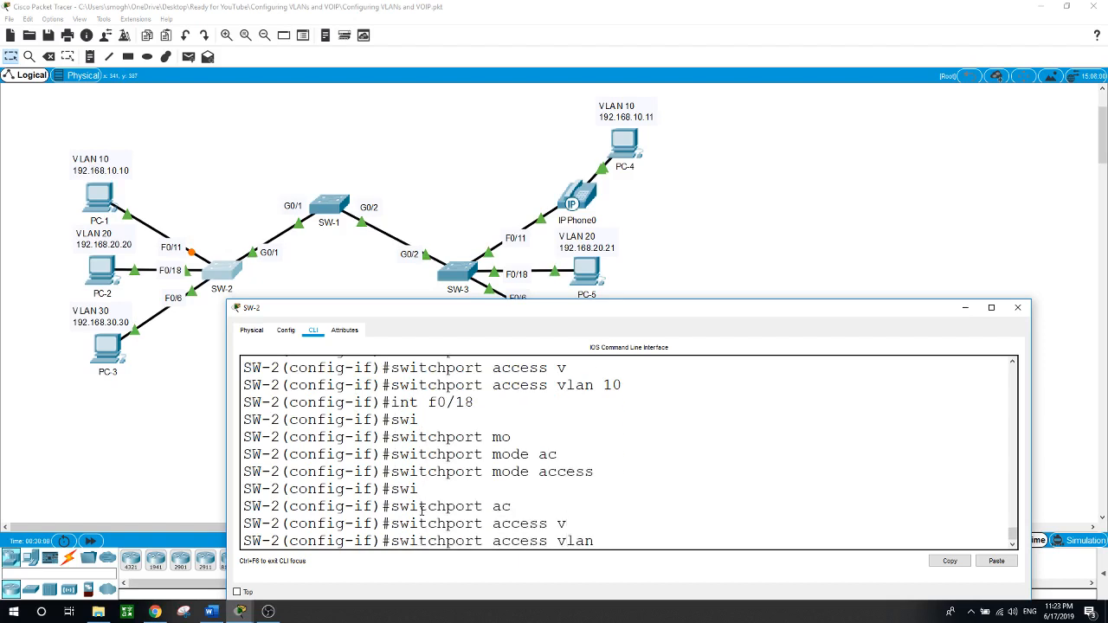
{"action": "type", "text": "30"}
{"action": "key", "text": "Return"}
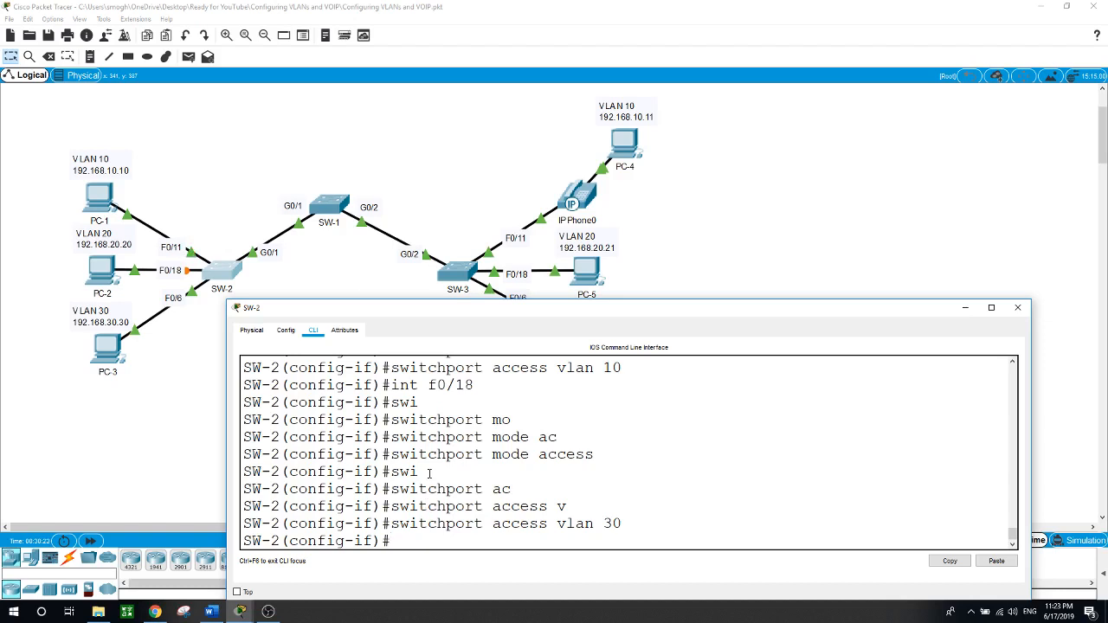
Step: Enter SW-2's interface F0/6 and review the access port commands already issued for F0/11 and F0/18
{"action": "type", "text": "int f0/6"}
{"action": "key", "text": "Return"}
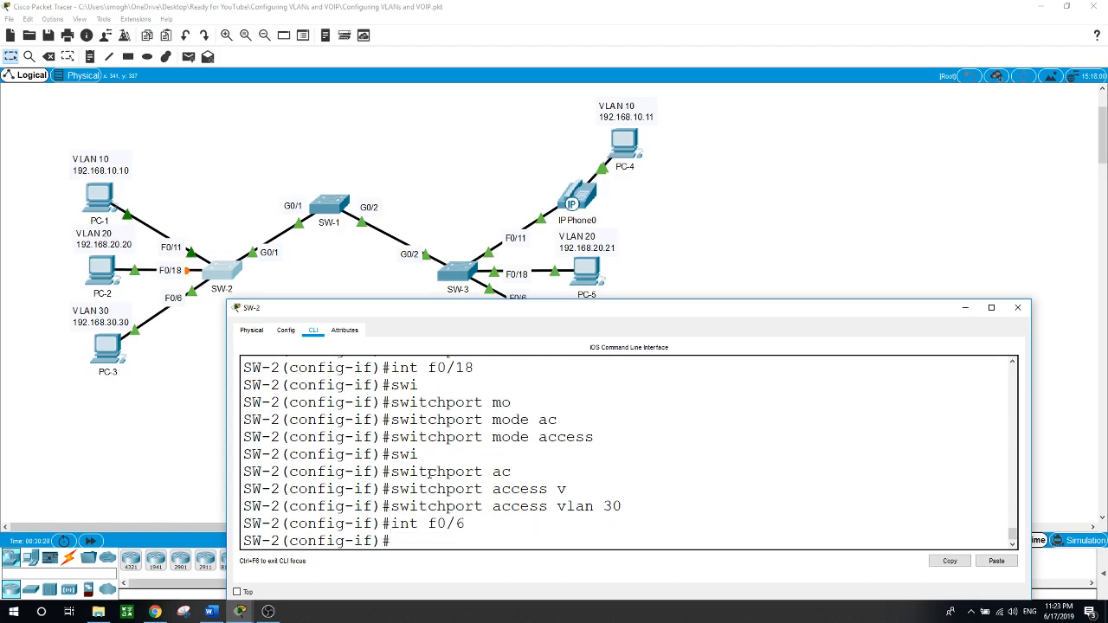
{"action": "scroll", "coordinate": [588, 459], "scroll_direction": "up", "scroll_amount": 2}
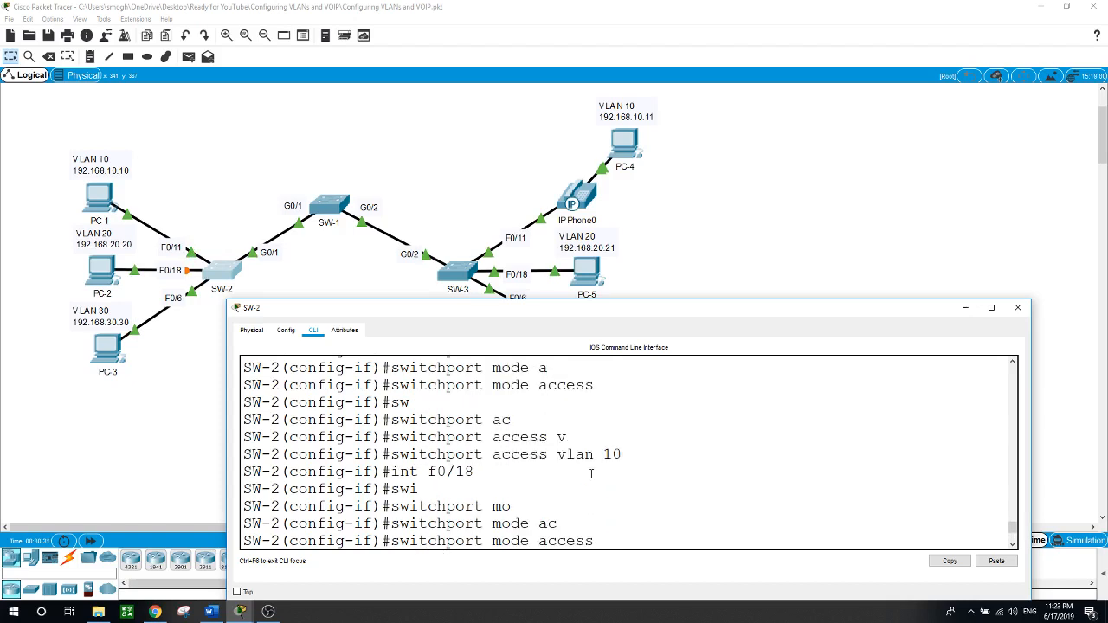
{"action": "scroll", "coordinate": [591, 474], "scroll_direction": "down", "scroll_amount": 1}
{"action": "scroll", "coordinate": [591, 474], "scroll_direction": "down", "scroll_amount": 1}
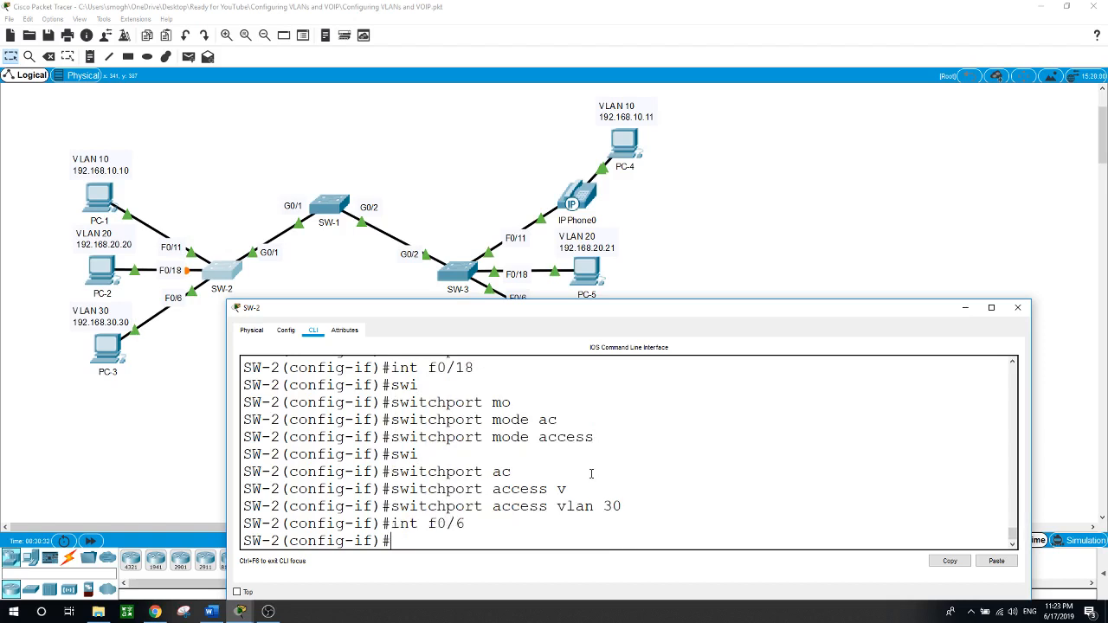
{"action": "scroll", "coordinate": [591, 474], "scroll_direction": "down", "scroll_amount": 1}
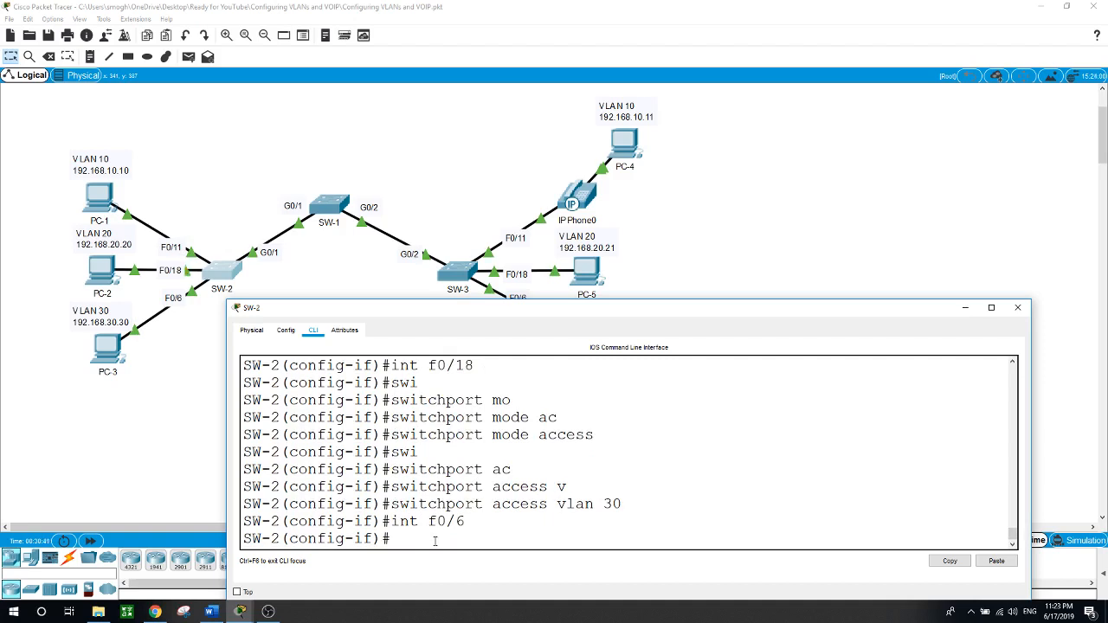
Step: Return to SW-2's interface F0/18 and begin a no switchport command
{"action": "type", "text": "int f0/18"}
{"action": "key", "text": "Return"}
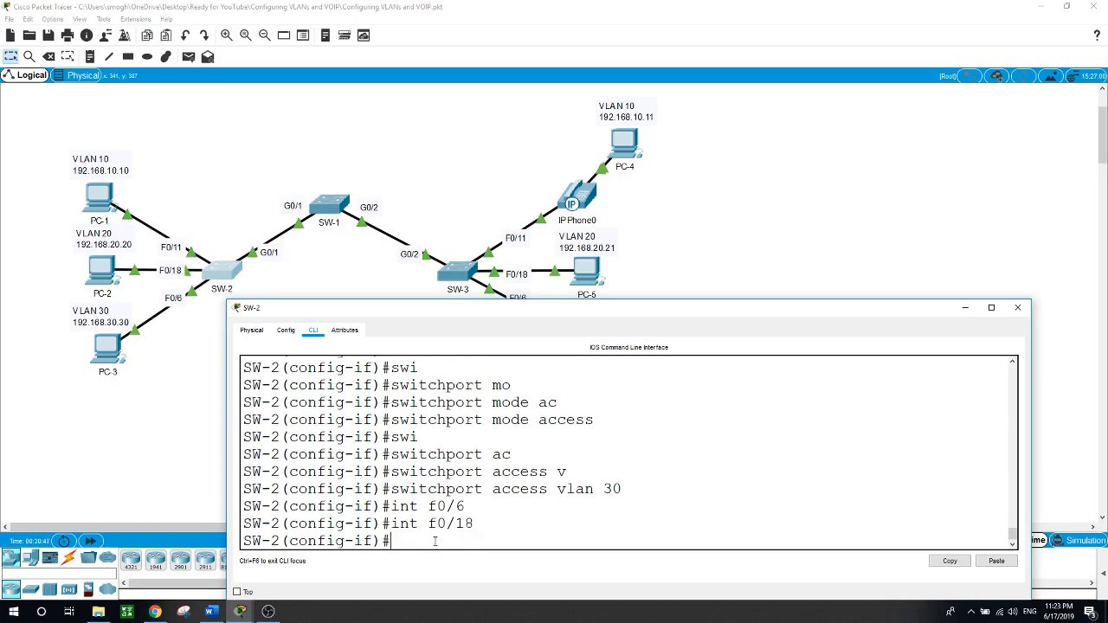
{"action": "type", "text": "no swi"}
{"action": "key", "text": "Tab"}
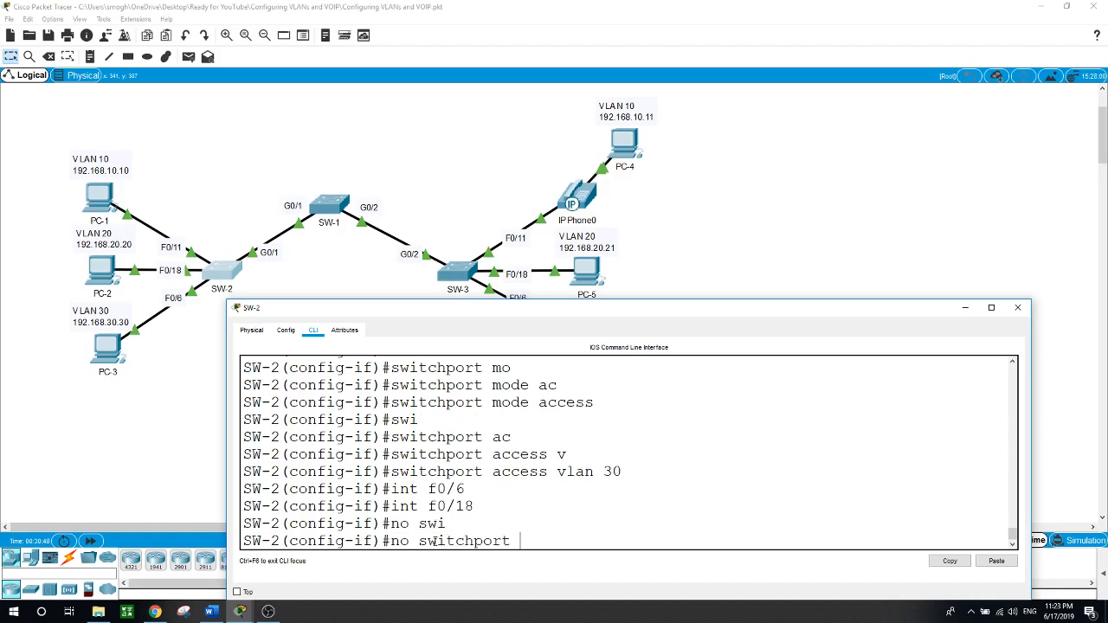
{"action": "type", "text": "po"}
{"action": "key", "text": "Tab"}
{"action": "type", "text": "ac"}
{"action": "key", "text": "Tab"}
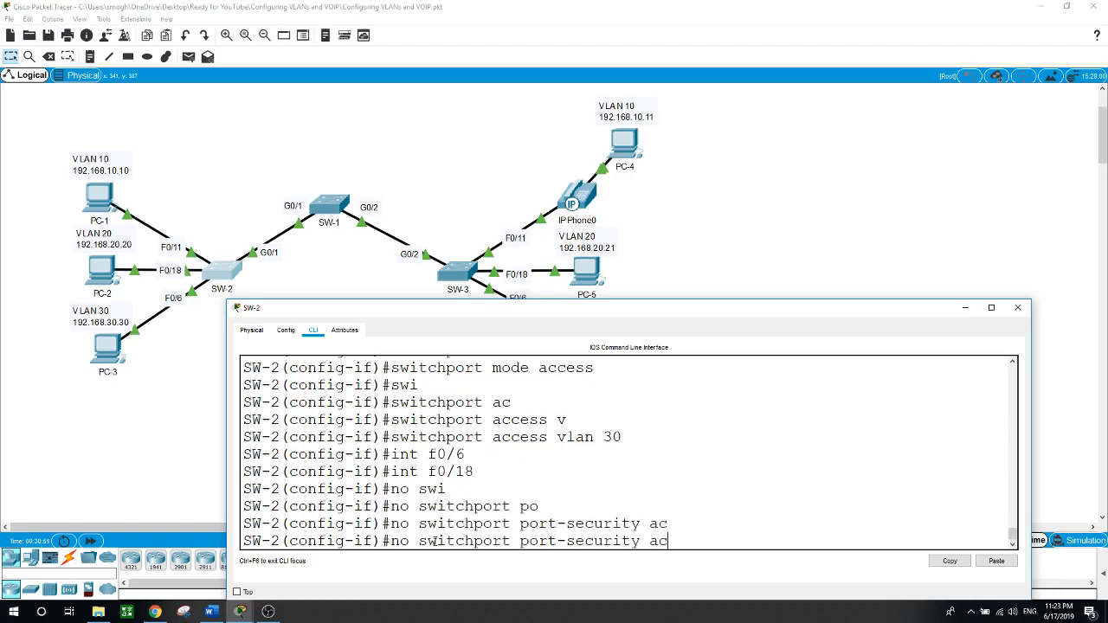
{"action": "key", "text": "BackSpace"}
{"action": "key", "text": "BackSpace"}
{"action": "key", "text": "BackSpace"}
{"action": "key", "text": "BackSpace"}
{"action": "key", "text": "BackSpace"}
{"action": "key", "text": "BackSpace"}
{"action": "key", "text": "BackSpace"}
{"action": "key", "text": "BackSpace"}
{"action": "key", "text": "BackSpace"}
{"action": "key", "text": "BackSpace"}
{"action": "key", "text": "BackSpace"}
{"action": "key", "text": "BackSpace"}
{"action": "key", "text": "BackSpace"}
{"action": "key", "text": "BackSpace"}
{"action": "key", "text": "BackSpace"}
{"action": "key", "text": "BackSpace"}
Step: Complete the command as no switchport access vlan 30 to remove VLAN 30 from SW-2's F0/18
{"action": "type", "text": "ac"}
{"action": "key", "text": "Tab"}
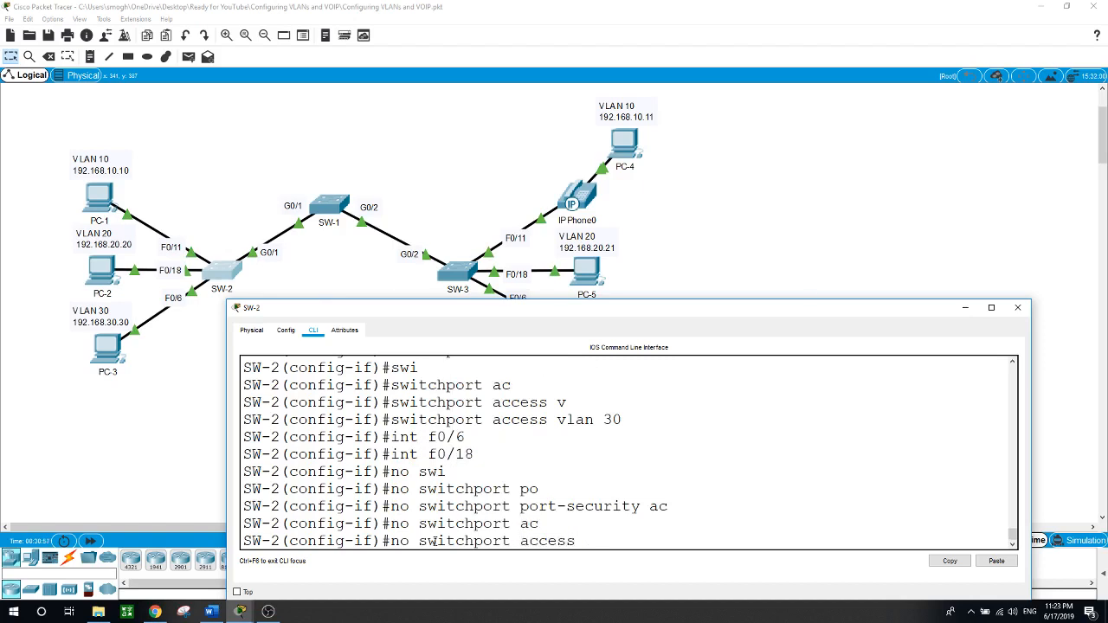
{"action": "type", "text": "v"}
{"action": "key", "text": "Tab"}
{"action": "type", "text": "30"}
{"action": "key", "text": "Return"}
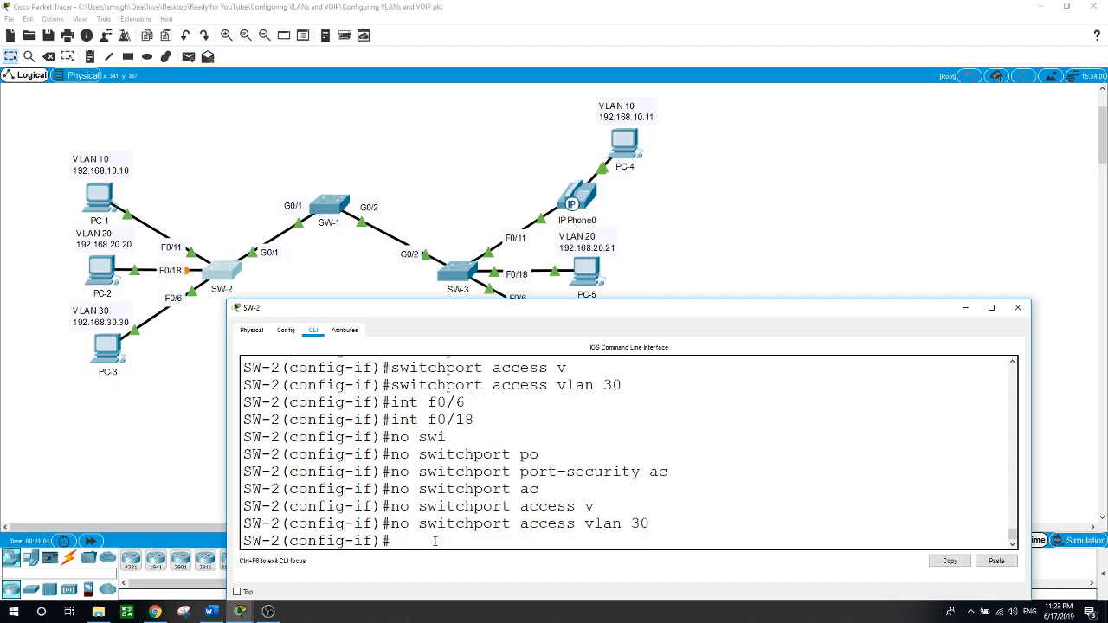
Step: Assign SW-2's interface F0/18 to VLAN 20 with switchport access vlan 20
{"action": "type", "text": "swi"}
{"action": "key", "text": "Tab"}
{"action": "type", "text": "ac"}
{"action": "key", "text": "Tab"}
{"action": "type", "text": "v"}
{"action": "key", "text": "Tab"}
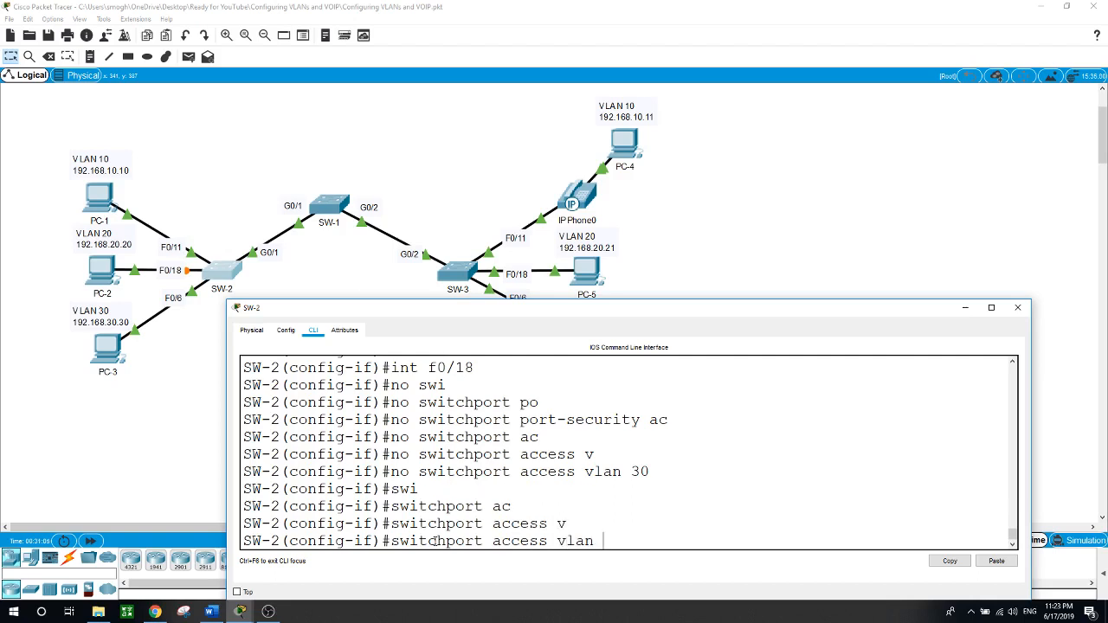
{"action": "type", "text": "20"}
{"action": "key", "text": "Return"}
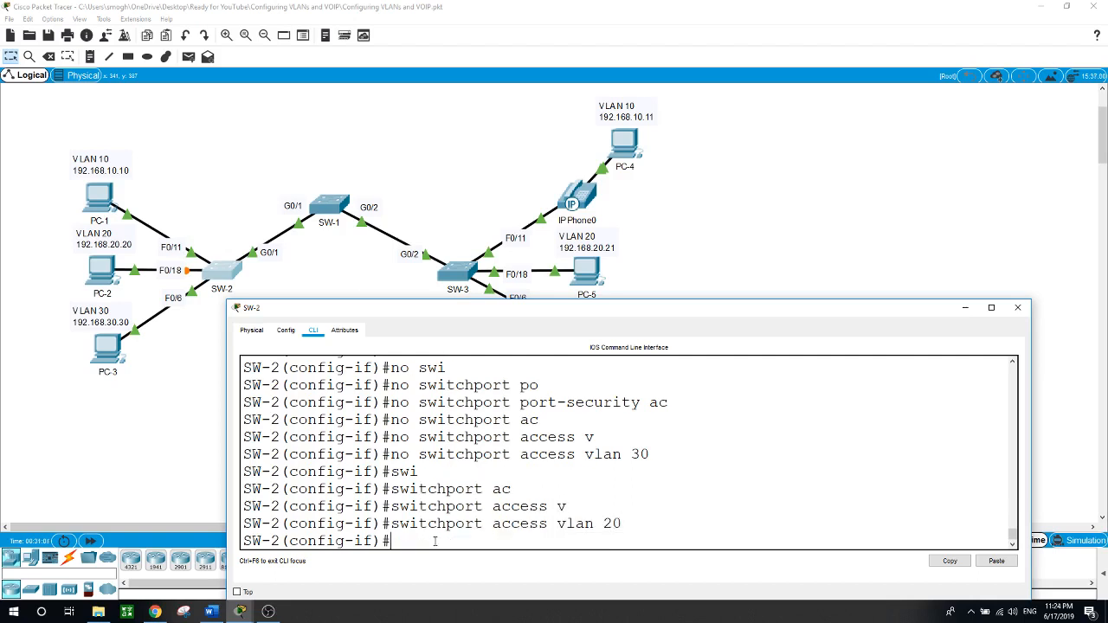
Step: Enter SW-2's interface F0/6 and set it to access mode with switchport mode access
{"action": "type", "text": "int f0/6"}
{"action": "key", "text": "Return"}
{"action": "type", "text": "swi"}
{"action": "key", "text": "Tab"}
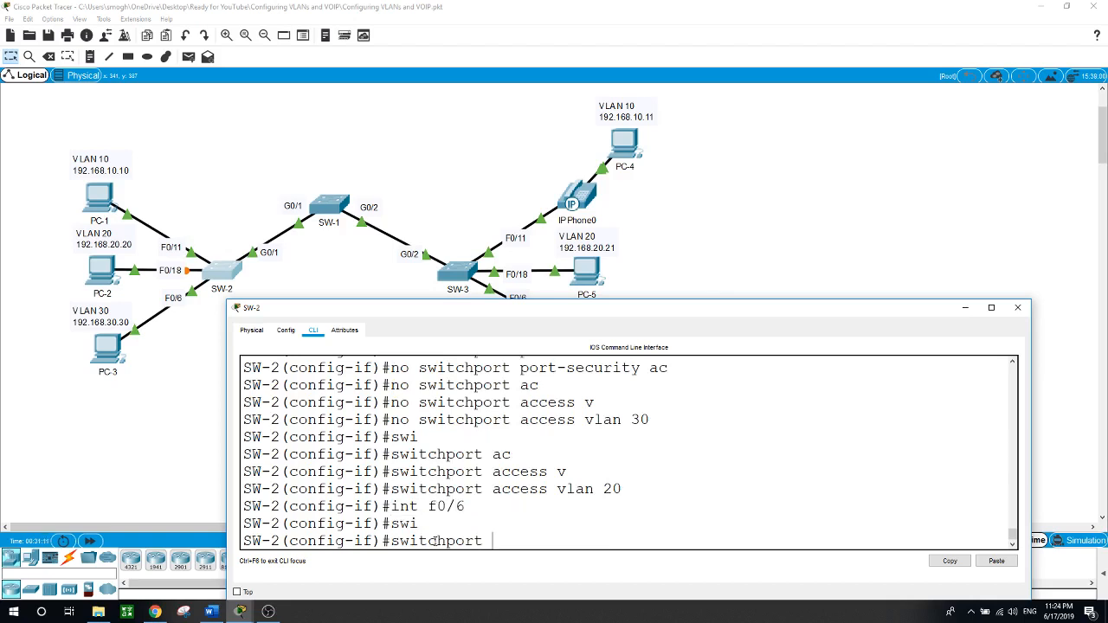
{"action": "type", "text": "mo"}
{"action": "key", "text": "Tab"}
{"action": "type", "text": "ac"}
{"action": "key", "text": "Tab"}
{"action": "key", "text": "Return"}
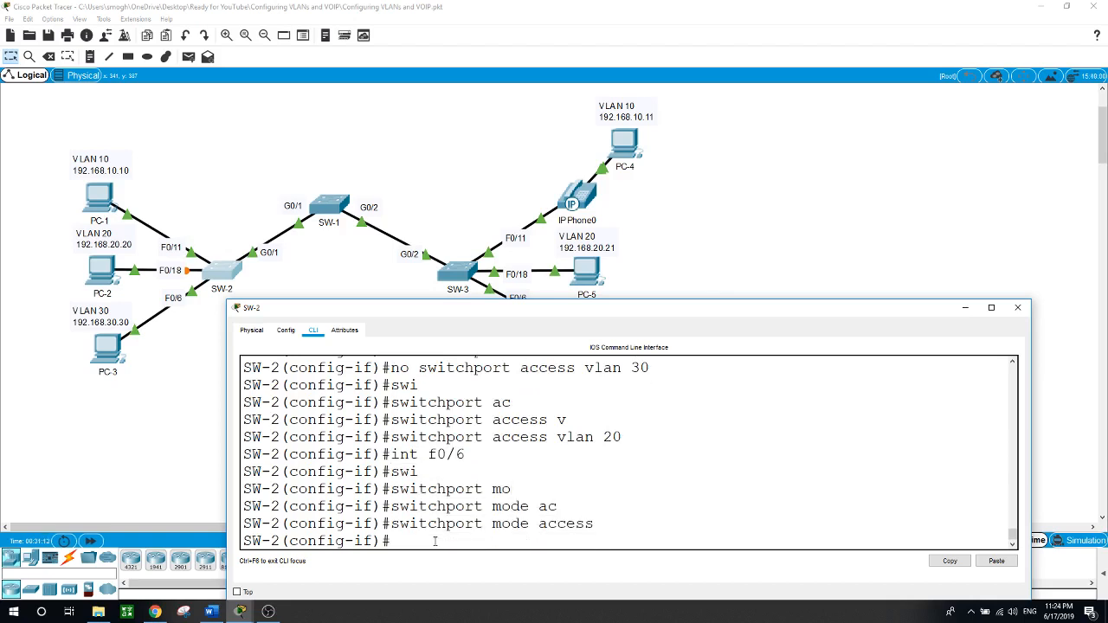
Step: Assign SW-2's interface F0/6 to VLAN 30 with switchport access vlan 30
{"action": "type", "text": "swi"}
{"action": "key", "text": "Tab"}
{"action": "type", "text": "?"}
{"action": "type", "text": "cess v?"}
{"action": "type", "text": "lan"}
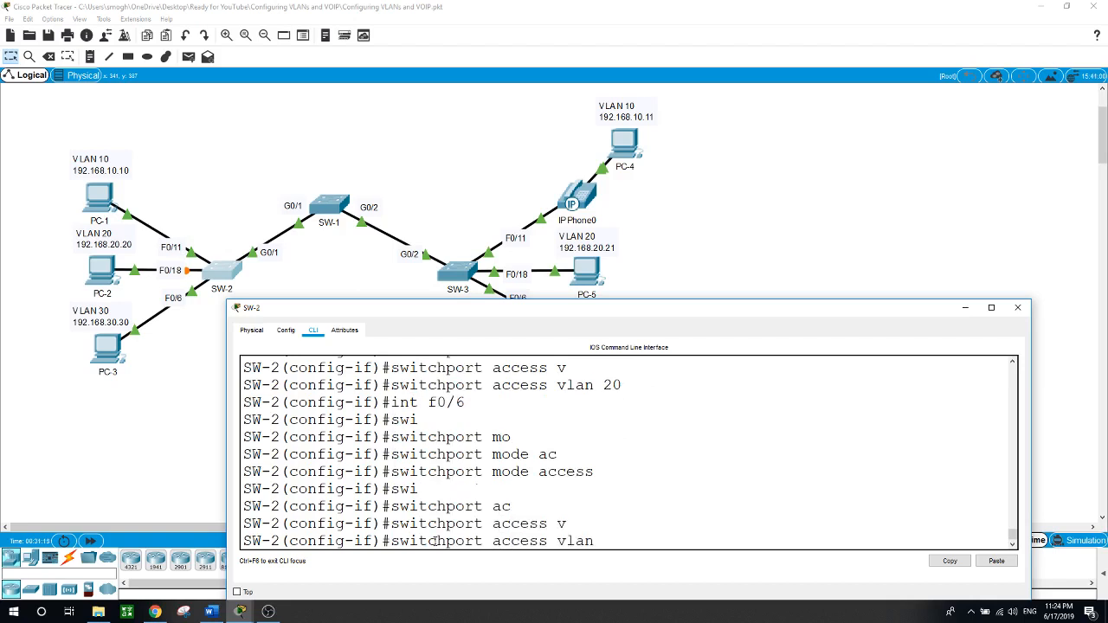
{"action": "type", "text": "30"}
{"action": "key", "text": "Return"}
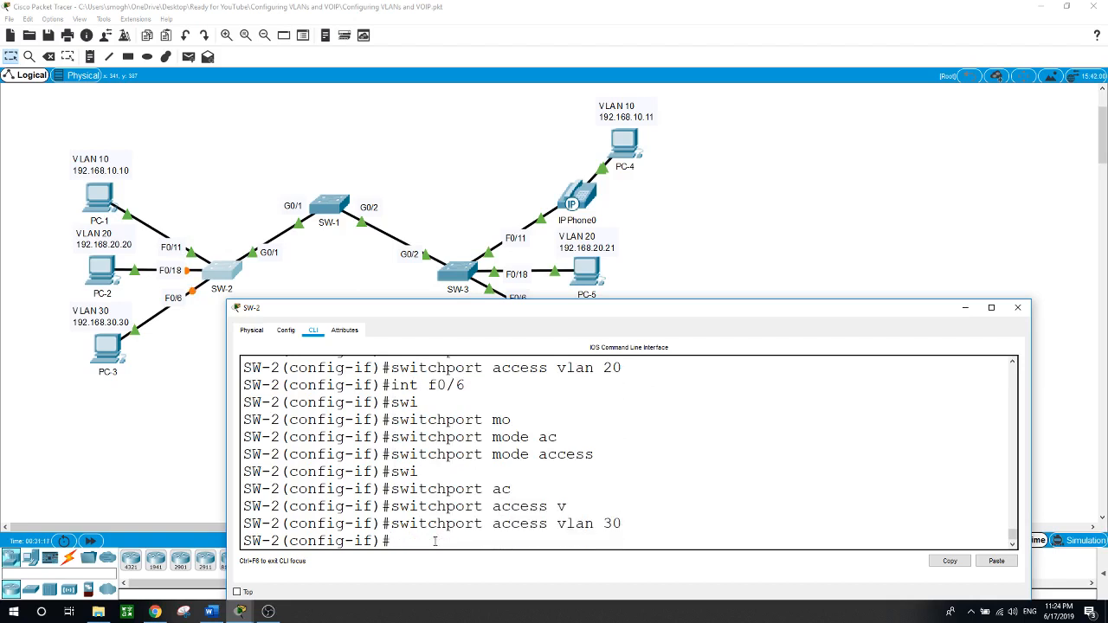
Step: Leave configuration mode on SW-2 and list its VLANs and ports with show vlan brief
{"action": "type", "text": "exit"}
{"action": "key", "text": "Return"}
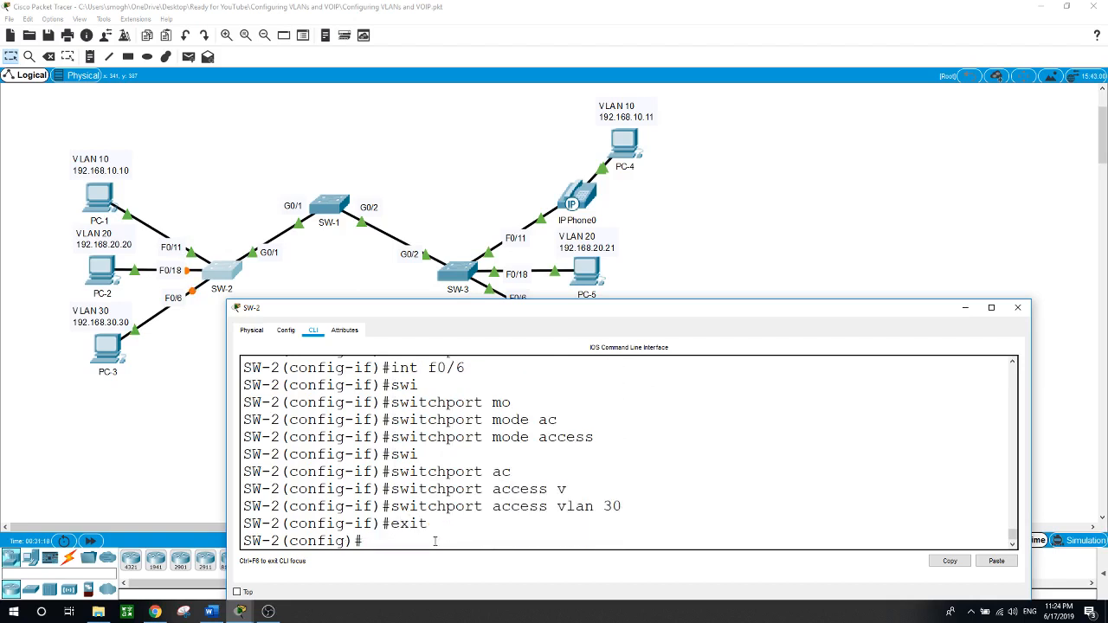
{"action": "type", "text": "exit"}
{"action": "key", "text": "Return"}
{"action": "key", "text": "Return"}
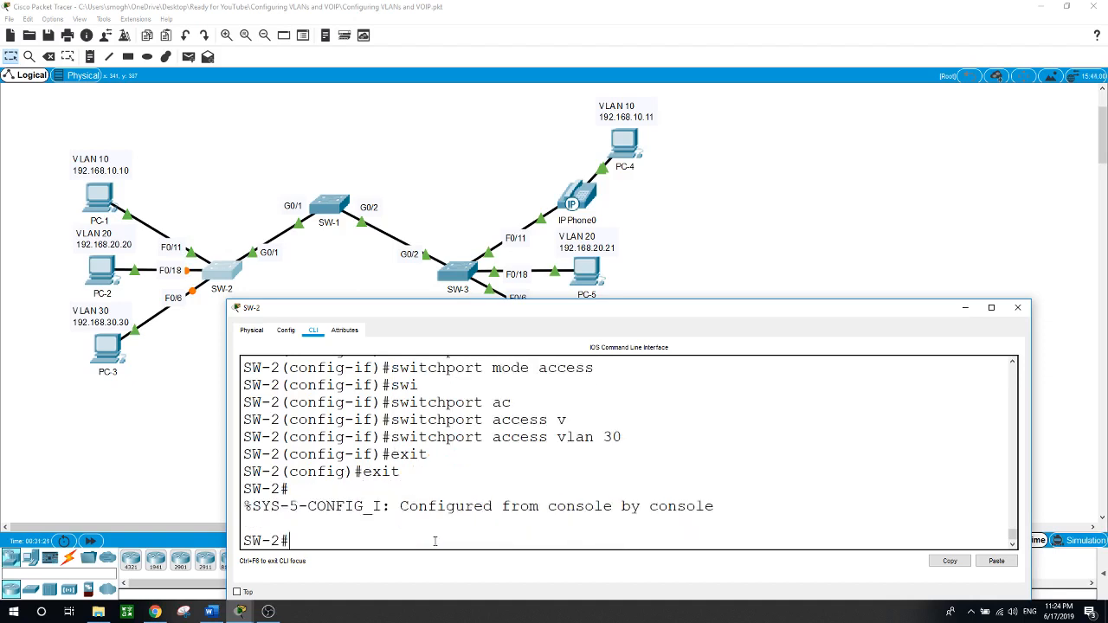
{"action": "type", "text": "show vlan brief"}
{"action": "key", "text": "Return"}
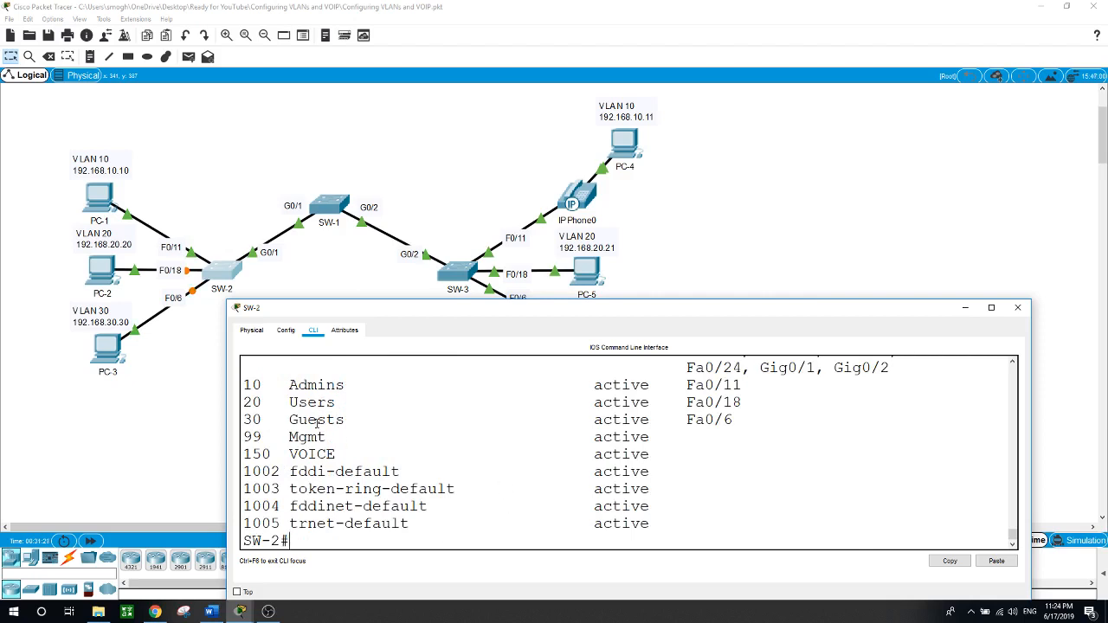
Step: Check the ports assigned to the Admins, Users and Guests VLANs on SW-2, then return to the topology
{"action": "left_click_drag", "start_coordinate": [244, 384], "coordinate": [743, 386]}
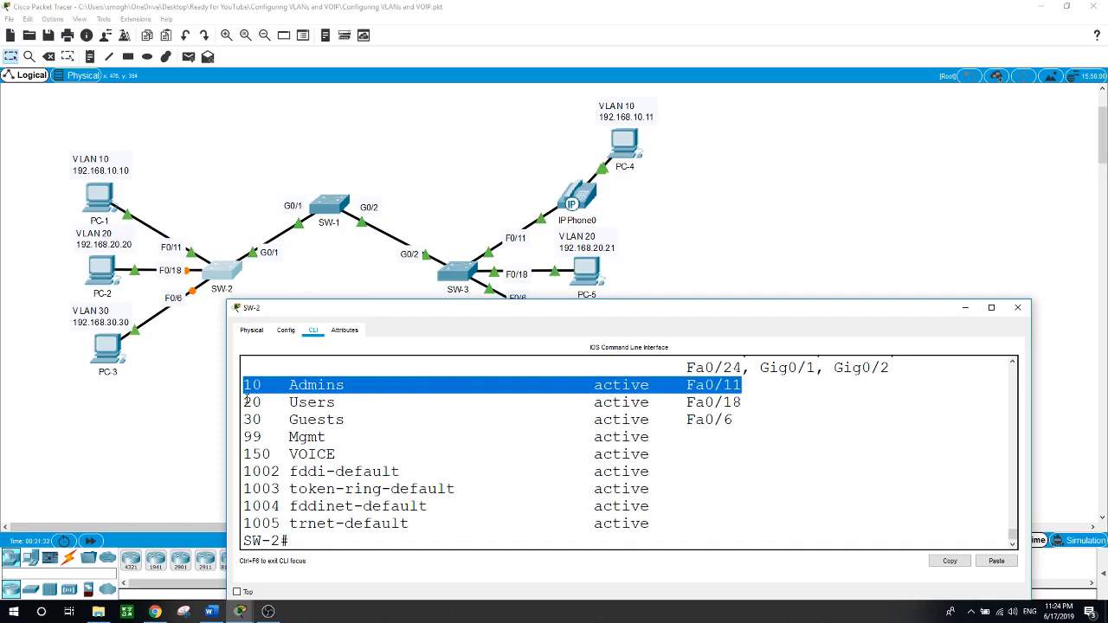
{"action": "left_click_drag", "start_coordinate": [245, 403], "coordinate": [751, 407]}
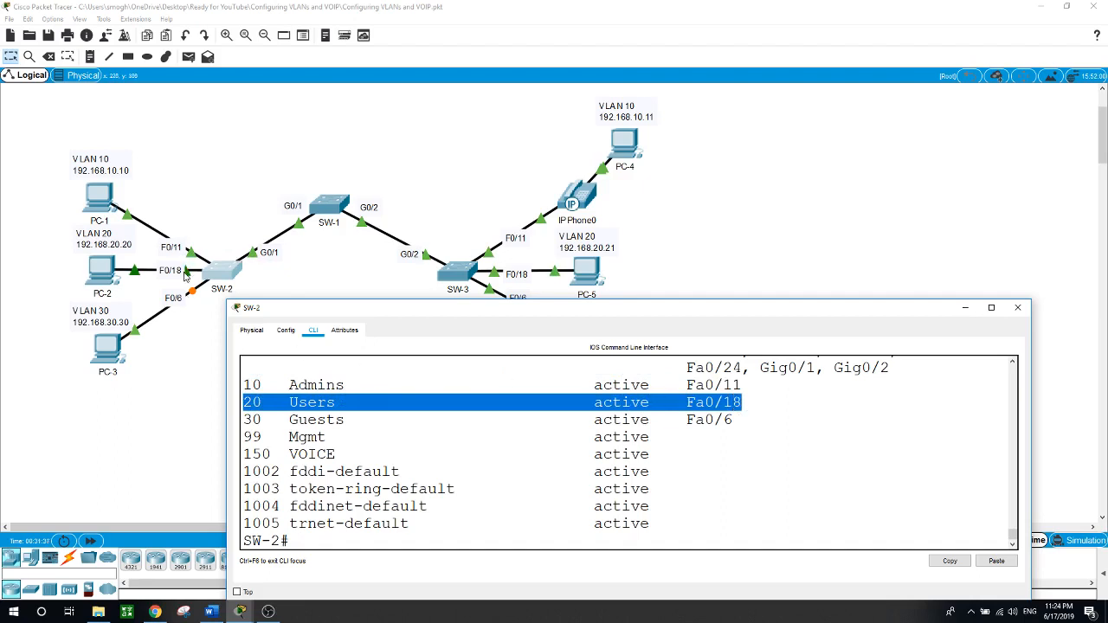
{"action": "left_click_drag", "start_coordinate": [247, 422], "coordinate": [734, 423]}
{"action": "left_click", "coordinate": [160, 386]}
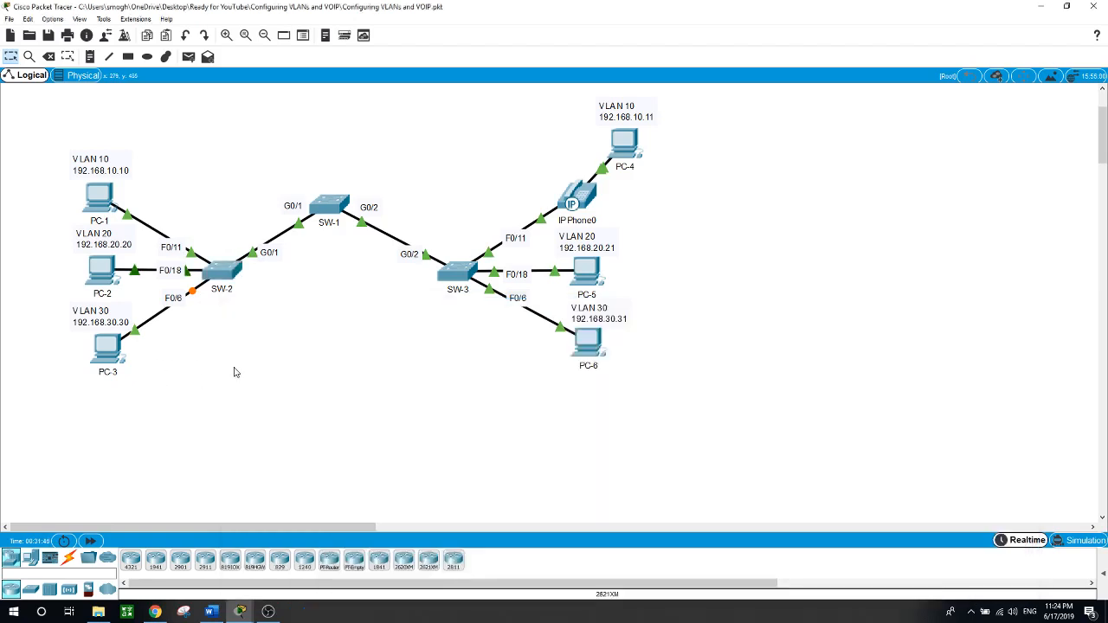
Step: Open SW-3's command line and enter global configuration mode with conf t
{"action": "left_click", "coordinate": [463, 274]}
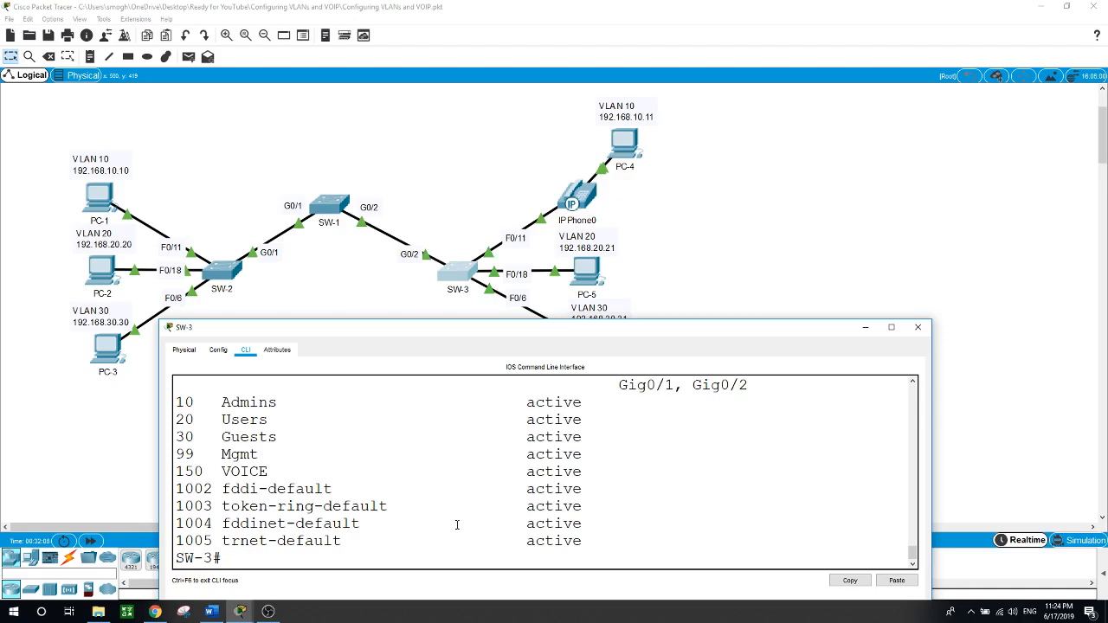
{"action": "type", "text": "conf t"}
{"action": "key", "text": "Return"}
Step: Enter SW-3's interface F0/11 and set it to access mode with switchport mode access
{"action": "type", "text": "ig)#i"}
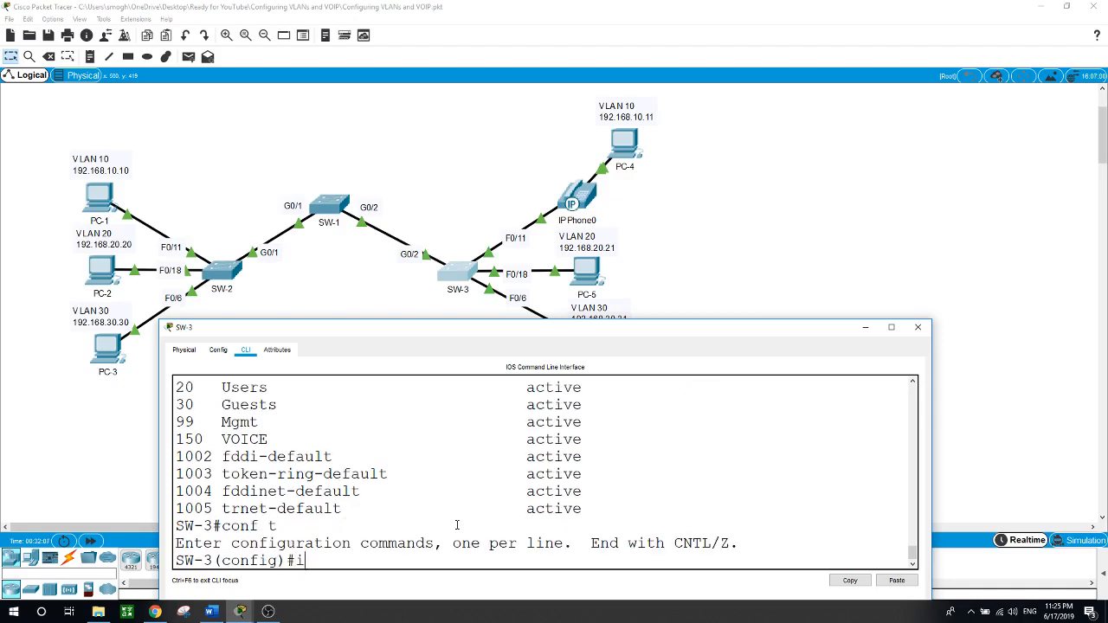
{"action": "type", "text": "nt f0/11"}
{"action": "key", "text": "Return"}
{"action": "type", "text": "swi"}
{"action": "key", "text": "Tab"}
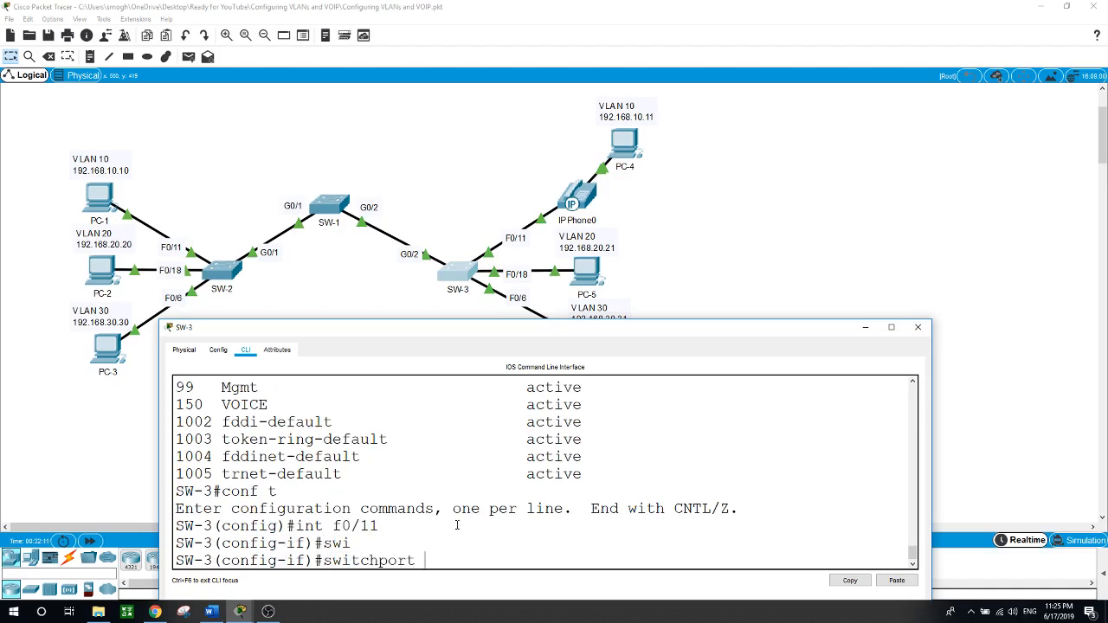
{"action": "type", "text": "mo"}
{"action": "key", "text": "Tab"}
{"action": "type", "text": "ac"}
{"action": "key", "text": "Tab"}
{"action": "key", "text": "Return"}
Step: Assign SW-3's interface F0/11 to VLAN 10 with switchport access vlan 10
{"action": "type", "text": "s"}
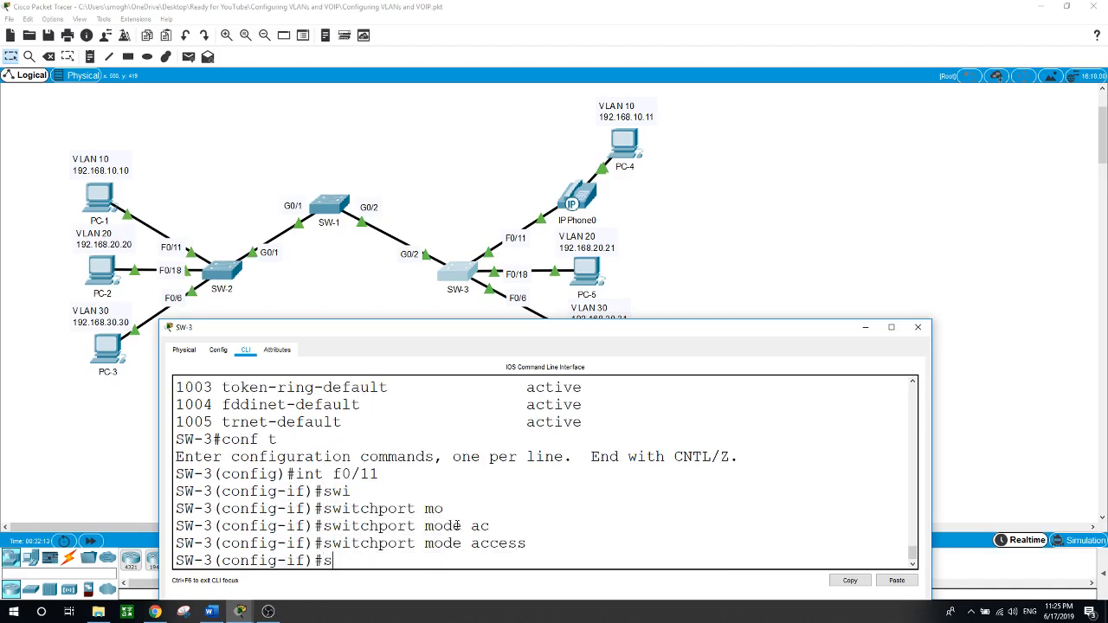
{"action": "type", "text": "wi"}
{"action": "key", "text": "Tab"}
{"action": "type", "text": "ac"}
{"action": "key", "text": "Tab"}
{"action": "type", "text": "v"}
{"action": "key", "text": "Tab"}
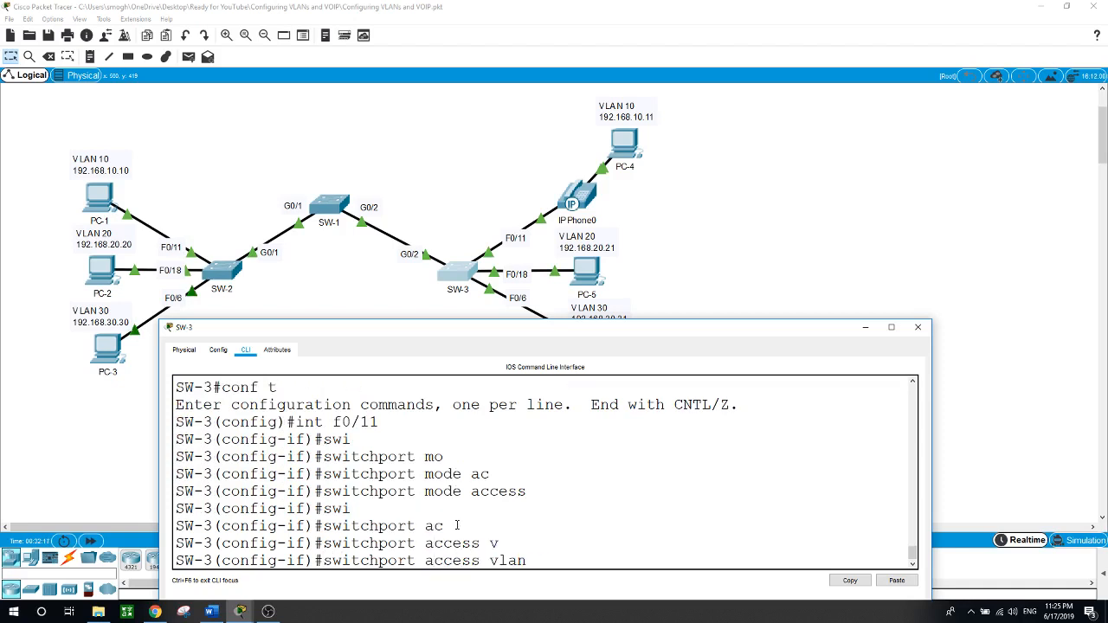
{"action": "type", "text": "10"}
{"action": "key", "text": "Return"}
Step: Enter SW-3's interface F0/18 and set it to access mode with switchport mode access
{"action": "type", "text": "int f"}
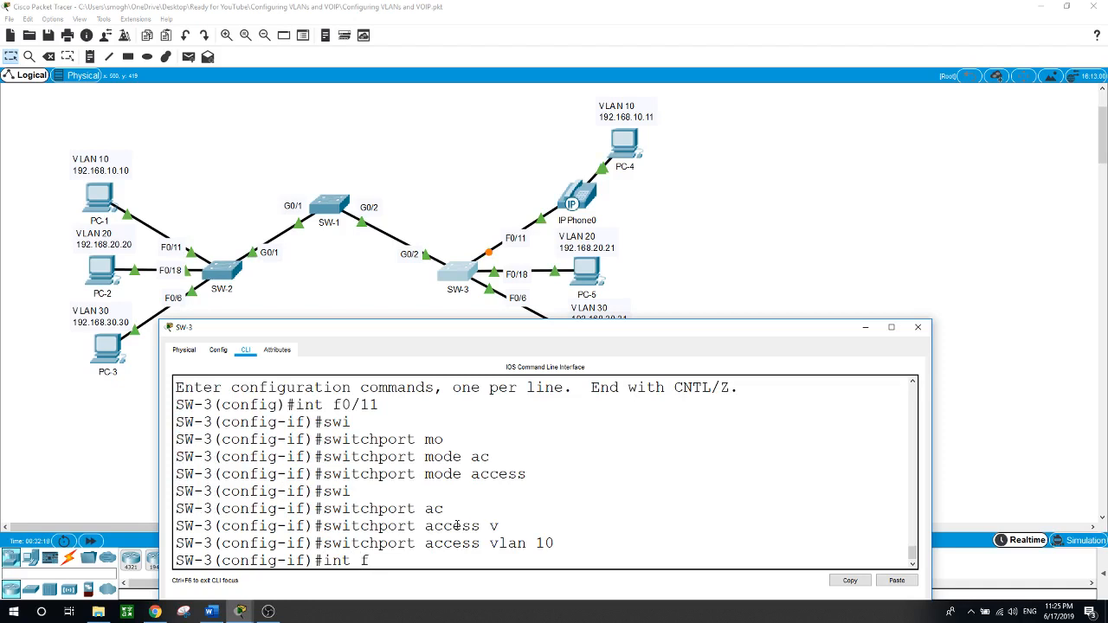
{"action": "type", "text": "0/18"}
{"action": "key", "text": "Return"}
{"action": "type", "text": "swi"}
{"action": "key", "text": "Tab"}
{"action": "type", "text": "mo"}
{"action": "key", "text": "Tab"}
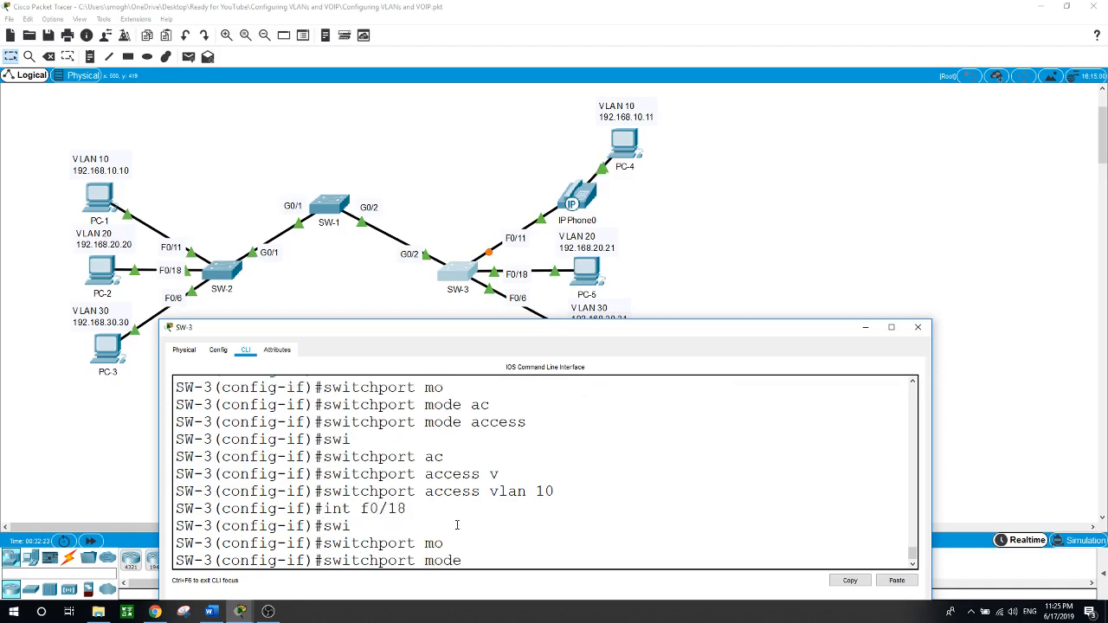
{"action": "type", "text": "ac"}
{"action": "key", "text": "Tab"}
{"action": "key", "text": "Return"}
Step: Assign SW-3's interface F0/18 to VLAN 20 with switchport access vlan 20
{"action": "type", "text": "swi"}
{"action": "key", "text": "Tab"}
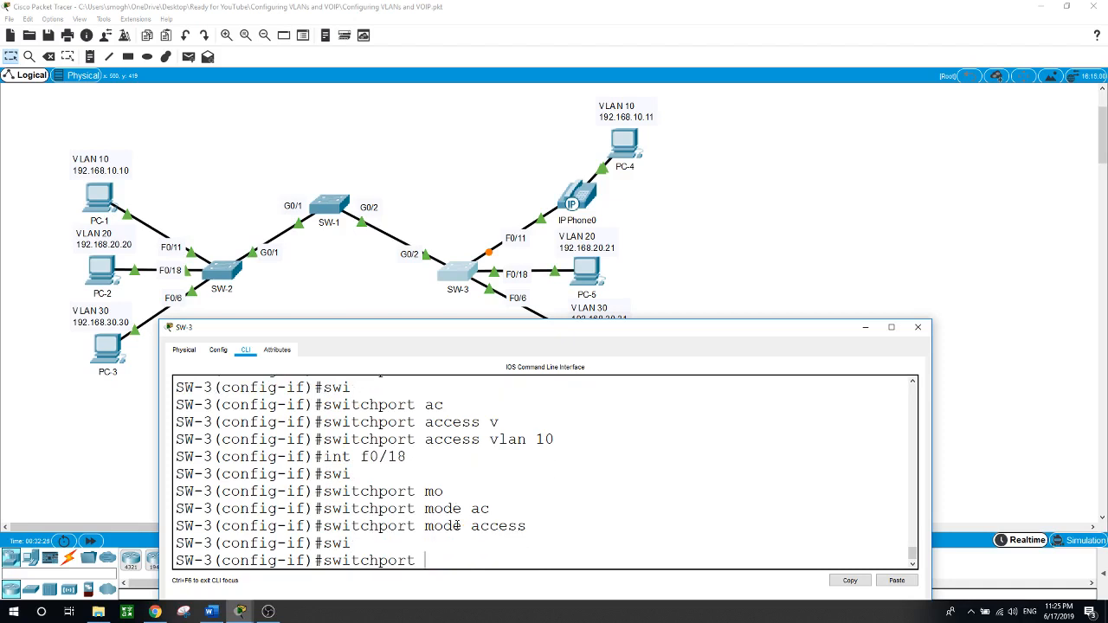
{"action": "type", "text": "ac"}
{"action": "key", "text": "Tab"}
{"action": "type", "text": "v"}
{"action": "key", "text": "Tab"}
{"action": "type", "text": "20"}
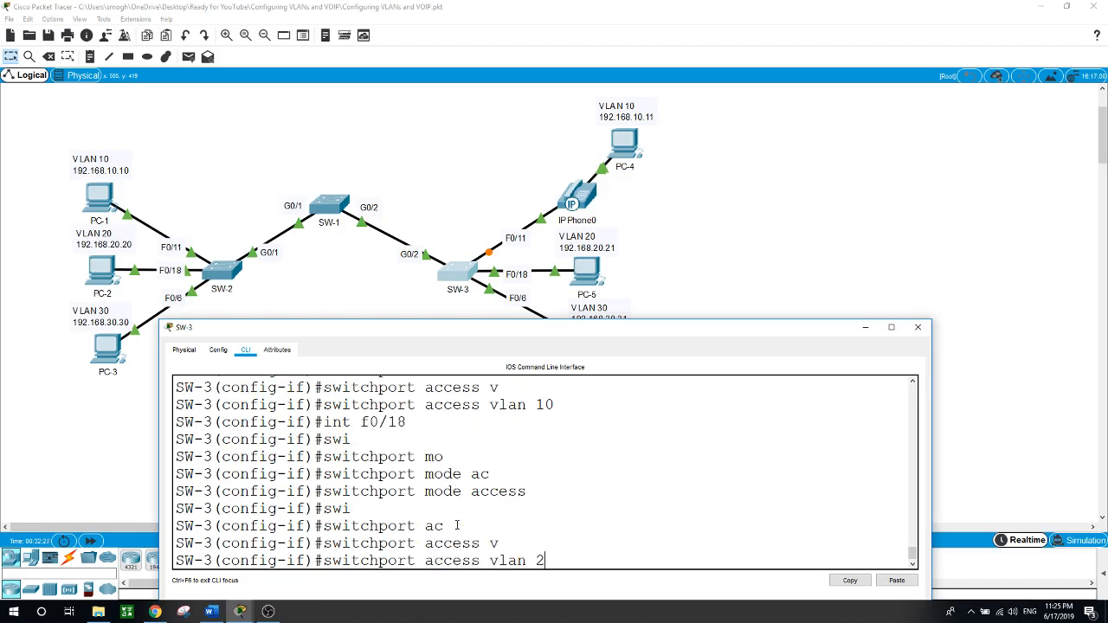
{"action": "key", "text": "Return"}
Step: Enter SW-3's interface F0/6 and set it to access mode with switchport mode access
{"action": "type", "text": "int f0"}
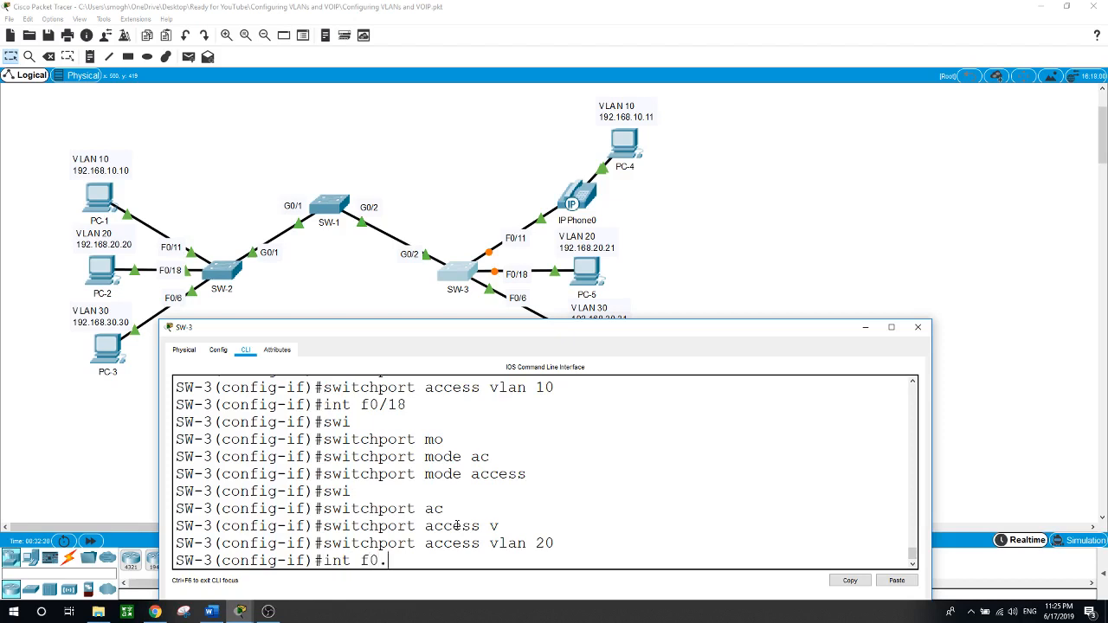
{"action": "type", "text": "/6"}
{"action": "key", "text": "Return"}
{"action": "type", "text": "swi"}
{"action": "key", "text": "Tab"}
{"action": "type", "text": "mo"}
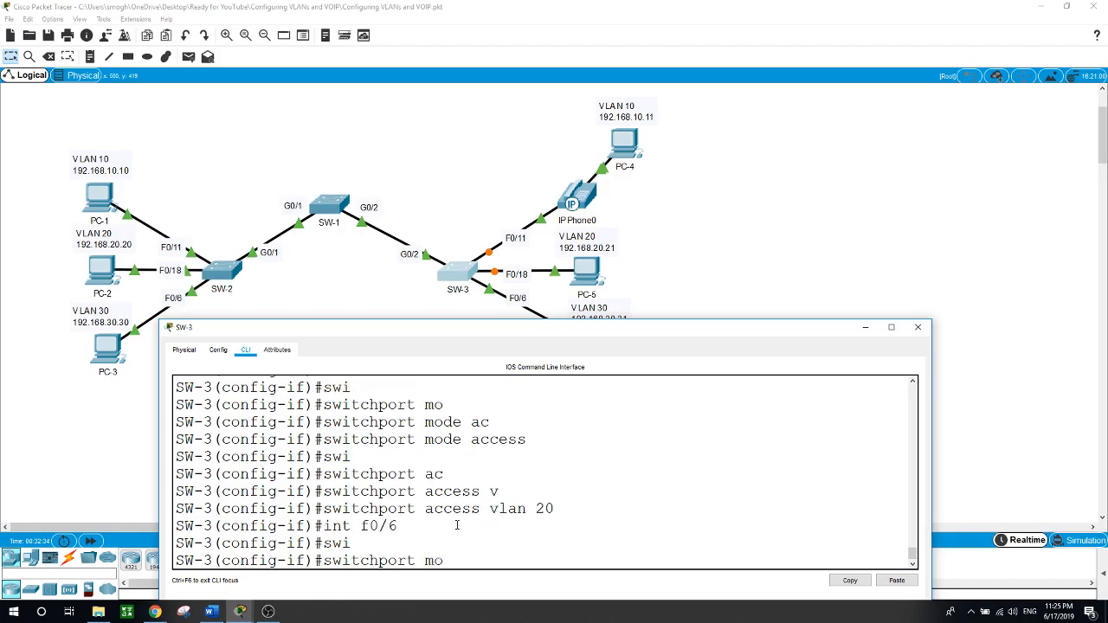
{"action": "key", "text": "Tab"}
{"action": "type", "text": "ac"}
{"action": "key", "text": "Tab"}
{"action": "key", "text": "Return"}
Step: Assign SW-3's interface F0/6 to VLAN 30 with switchport access vlan 30
{"action": "type", "text": "s"}
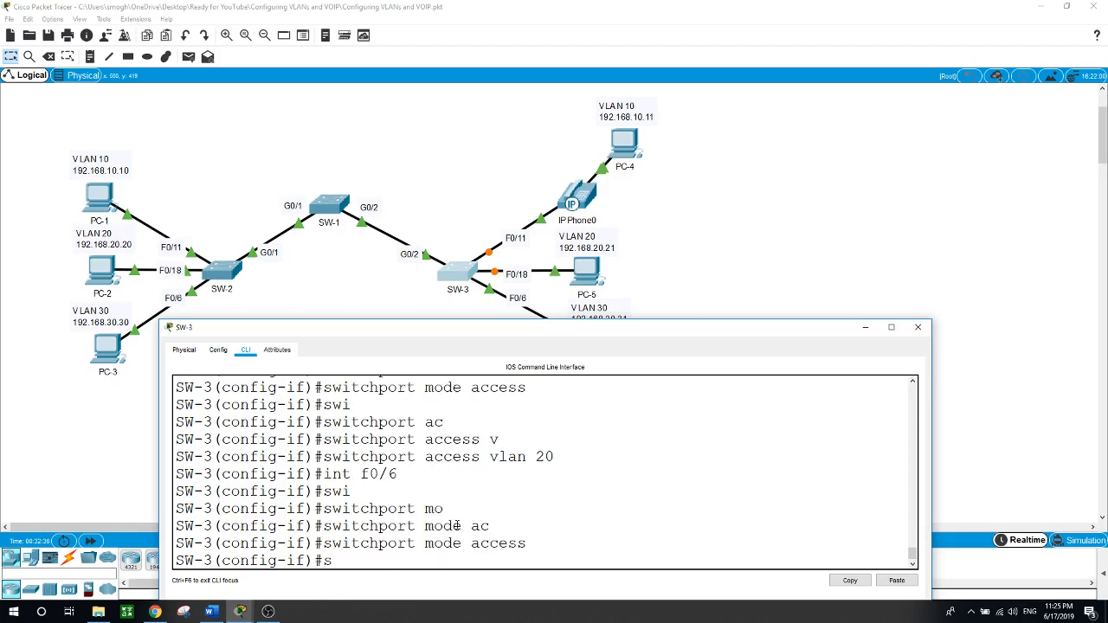
{"action": "type", "text": "wi"}
{"action": "key", "text": "Tab"}
{"action": "type", "text": "ac"}
{"action": "key", "text": "Tab"}
{"action": "type", "text": "v"}
{"action": "key", "text": "Tab"}
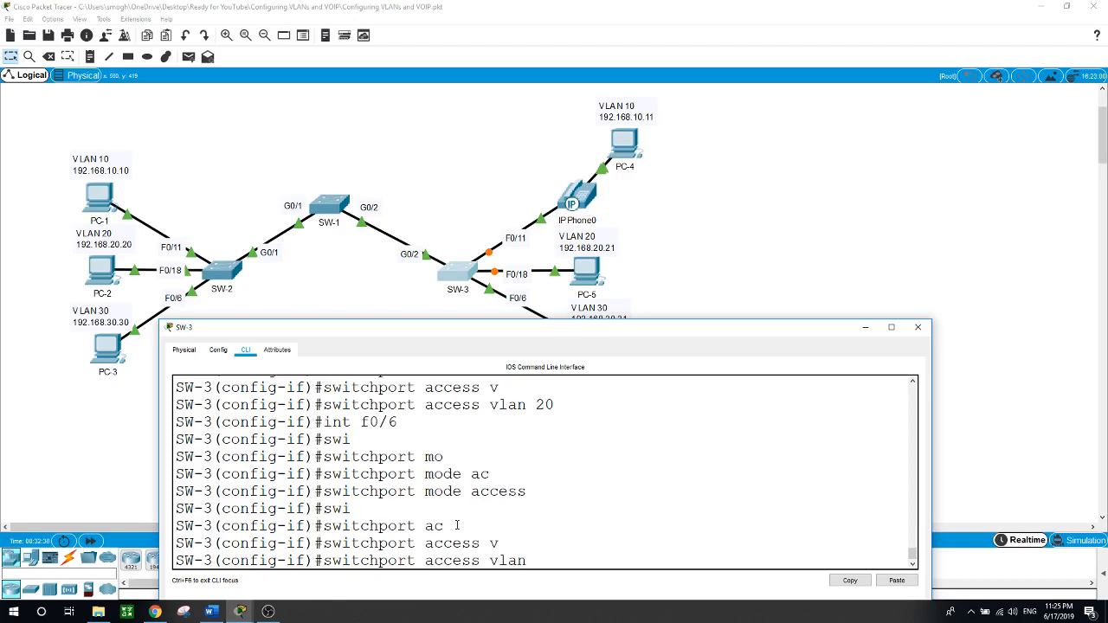
{"action": "type", "text": "30"}
{"action": "key", "text": "Return"}
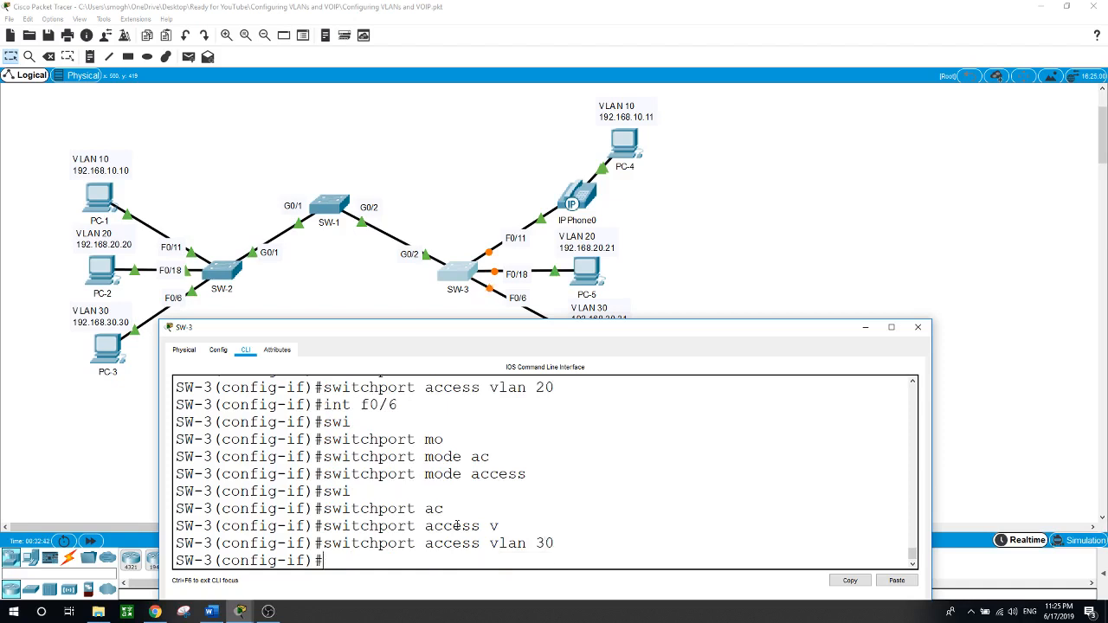
Step: Leave configuration mode on SW-3, check its port assignments with show vlan brief, and return to the topology
{"action": "type", "text": "end"}
{"action": "key", "text": "Return"}
{"action": "type", "text": "show"}
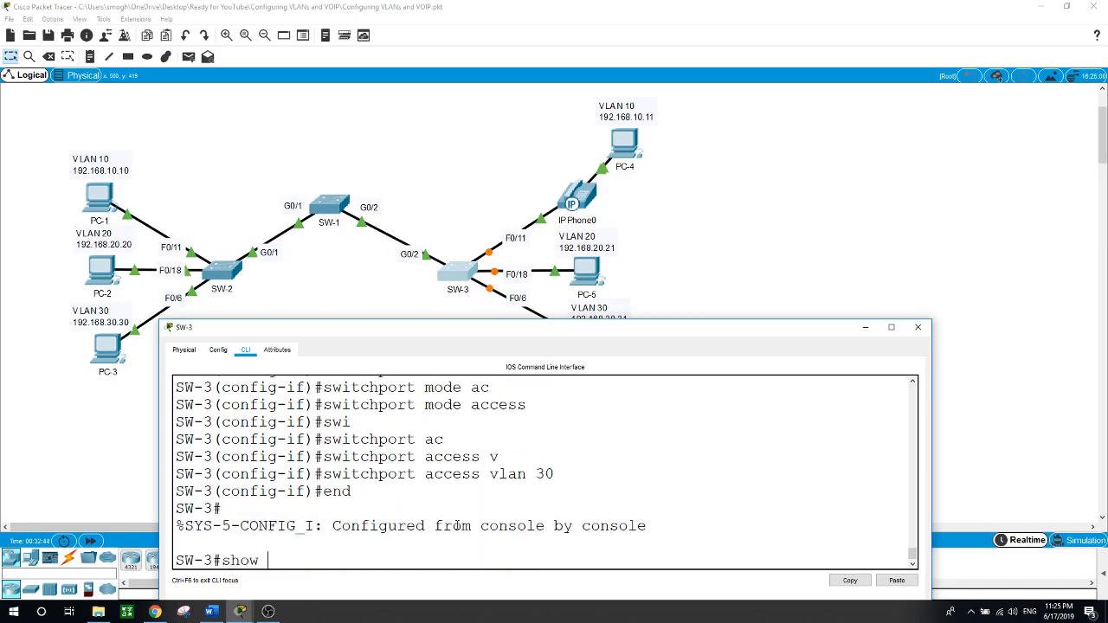
{"action": "type", "text": " vlan brief"}
{"action": "key", "text": "Return"}
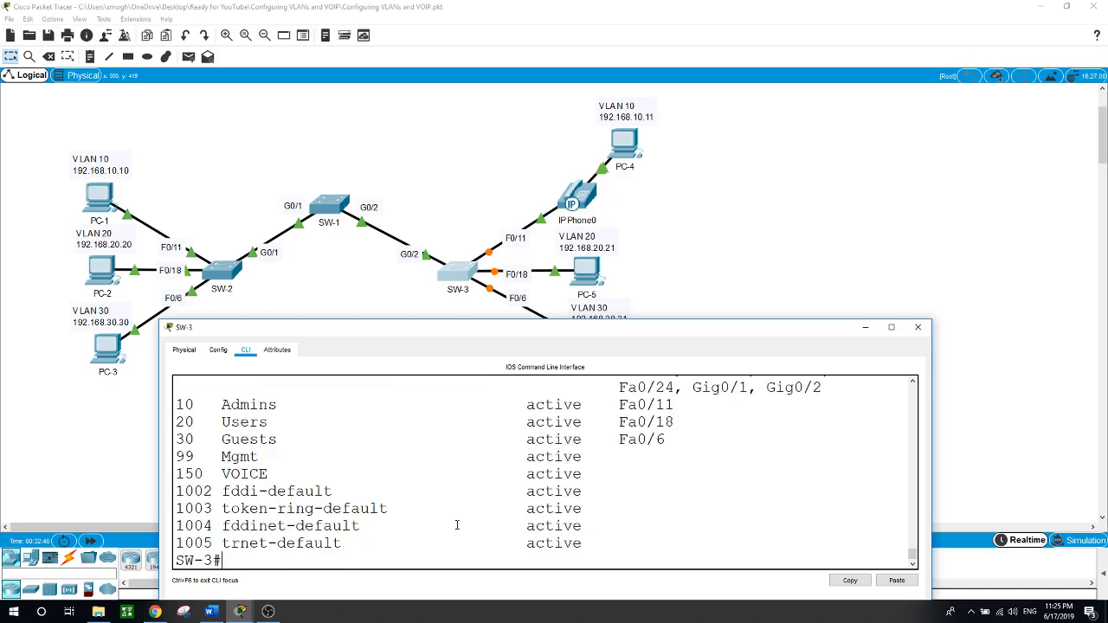
{"action": "left_click", "coordinate": [351, 288]}
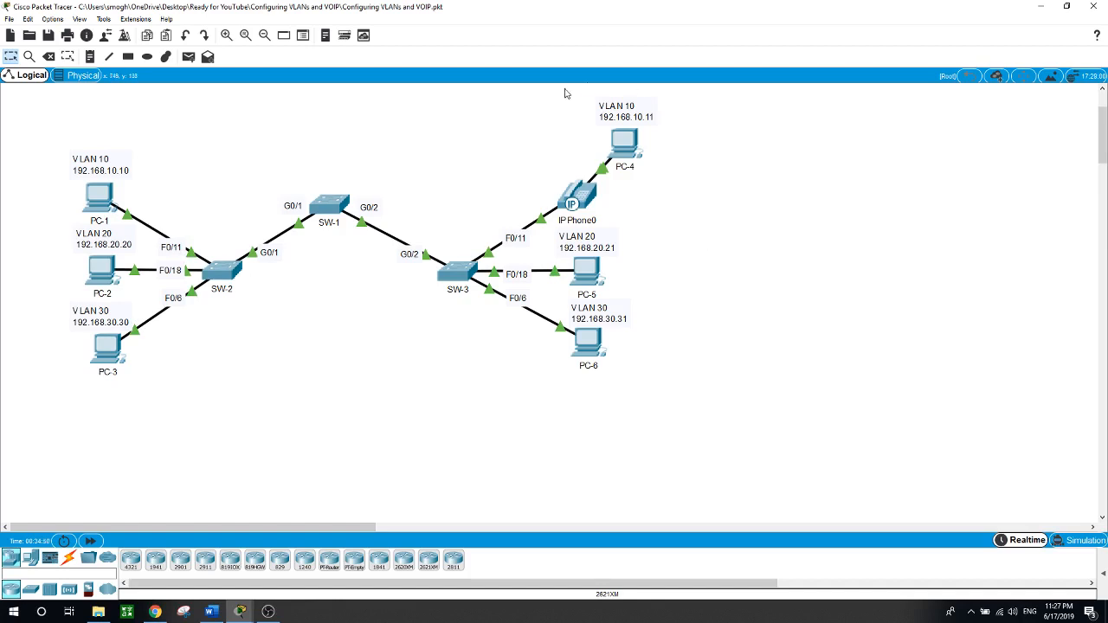
Step: Reopen SW-3's command line, enter global configuration mode with conf t, and enter interface F0/11
{"action": "left_click", "coordinate": [459, 274]}
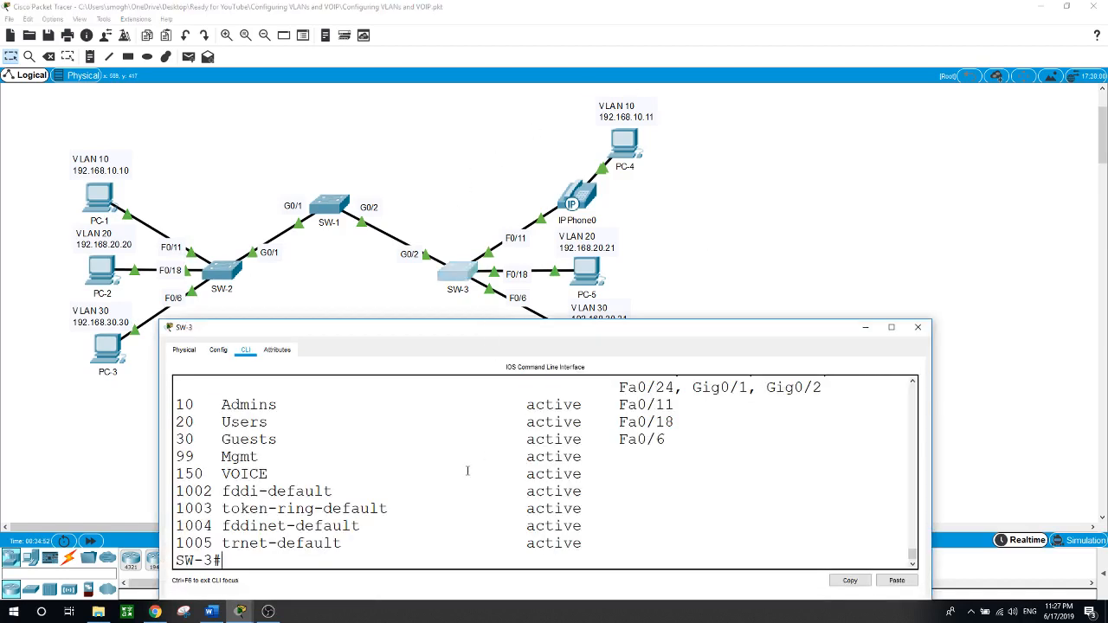
{"action": "type", "text": "conf t"}
{"action": "key", "text": "Return"}
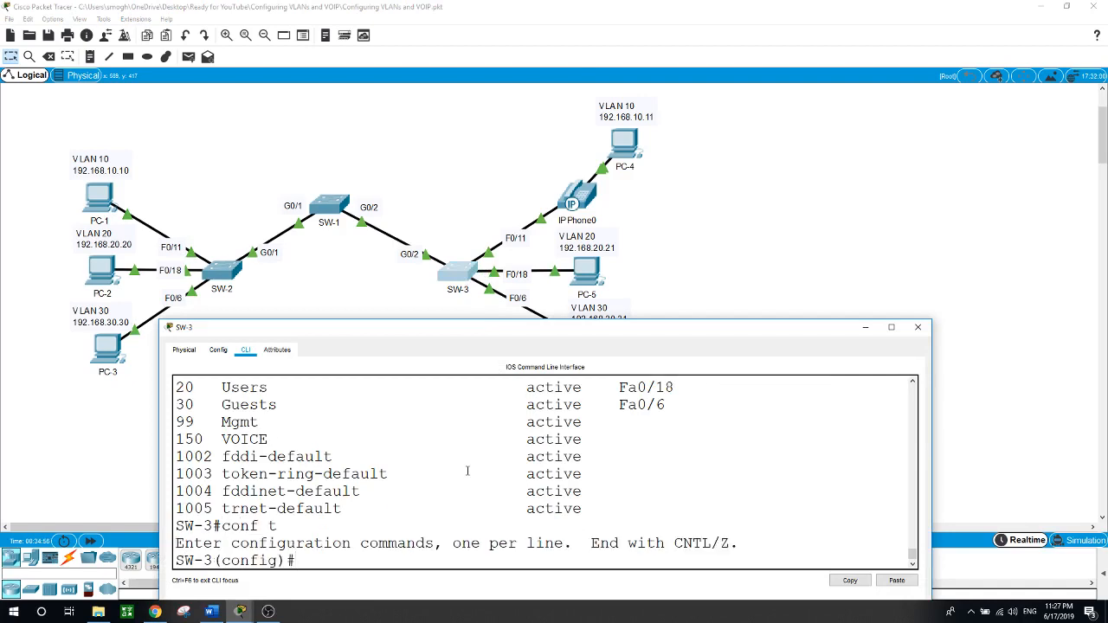
{"action": "type", "text": "itn"}
{"action": "key", "text": "BackSpace"}
{"action": "key", "text": "BackSpace"}
{"action": "type", "text": "f0/11"}
{"action": "key", "text": "Return"}
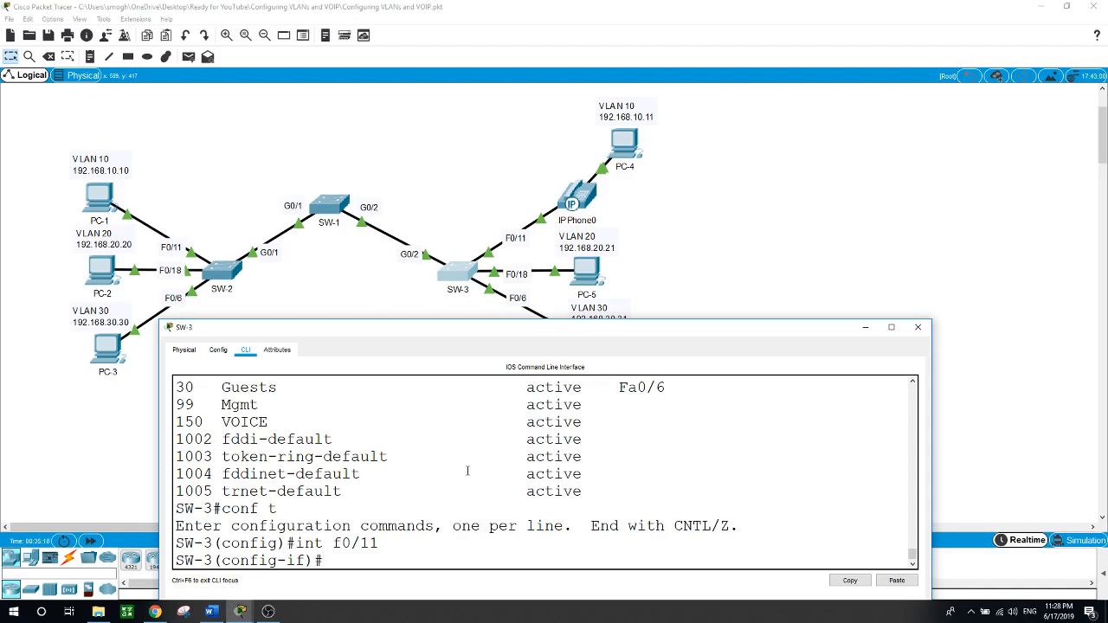
Step: Make SW-3's interface F0/11 trust CoS markings with mls qos trust cos, consulting the command help for the keywords
{"action": "type", "text": "mls ?"}
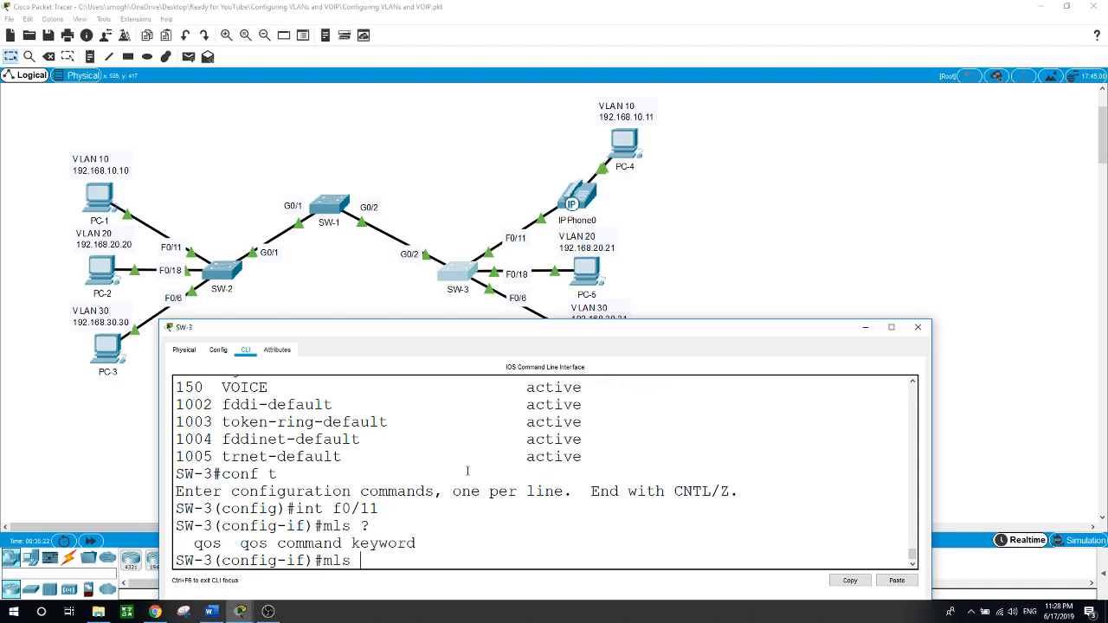
{"action": "type", "text": "q"}
{"action": "key", "text": "Tab"}
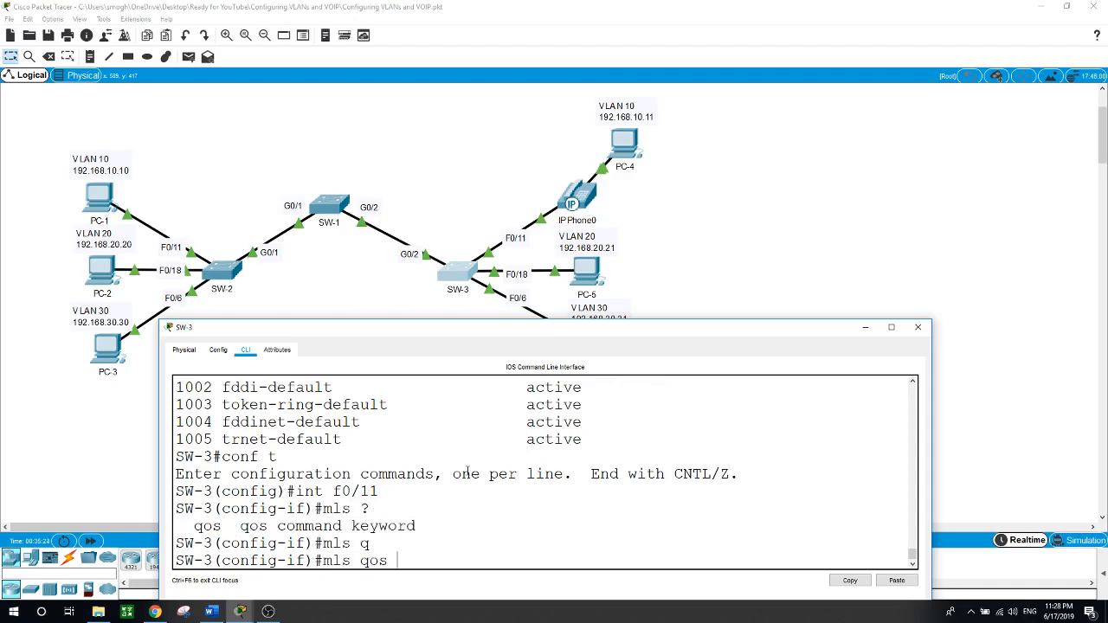
{"action": "type", "text": "?"}
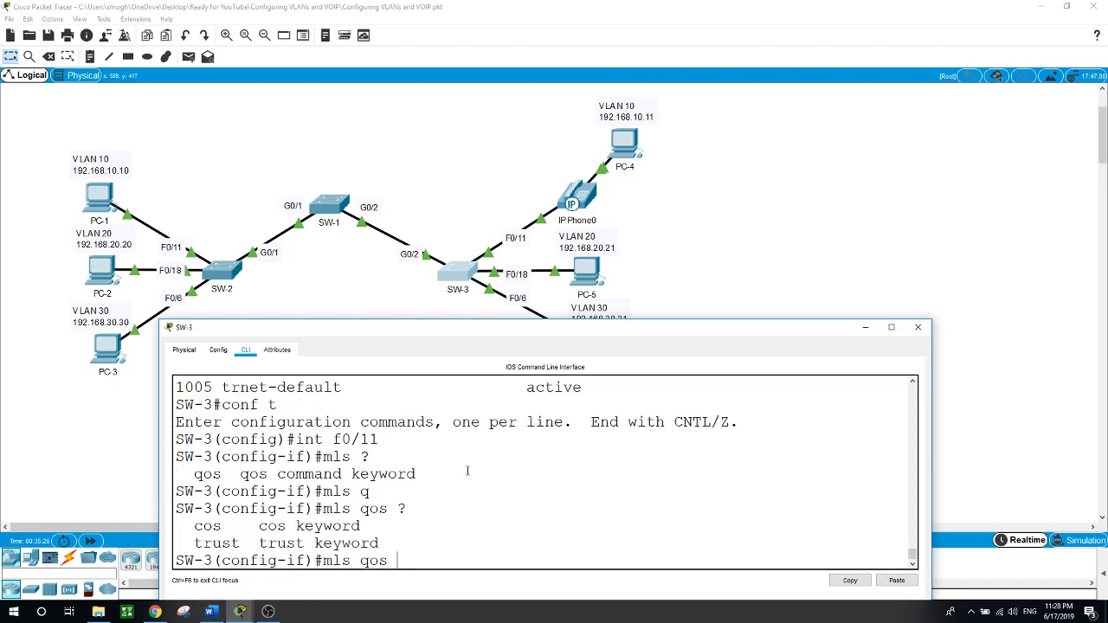
{"action": "type", "text": "tr"}
{"action": "key", "text": "Tab"}
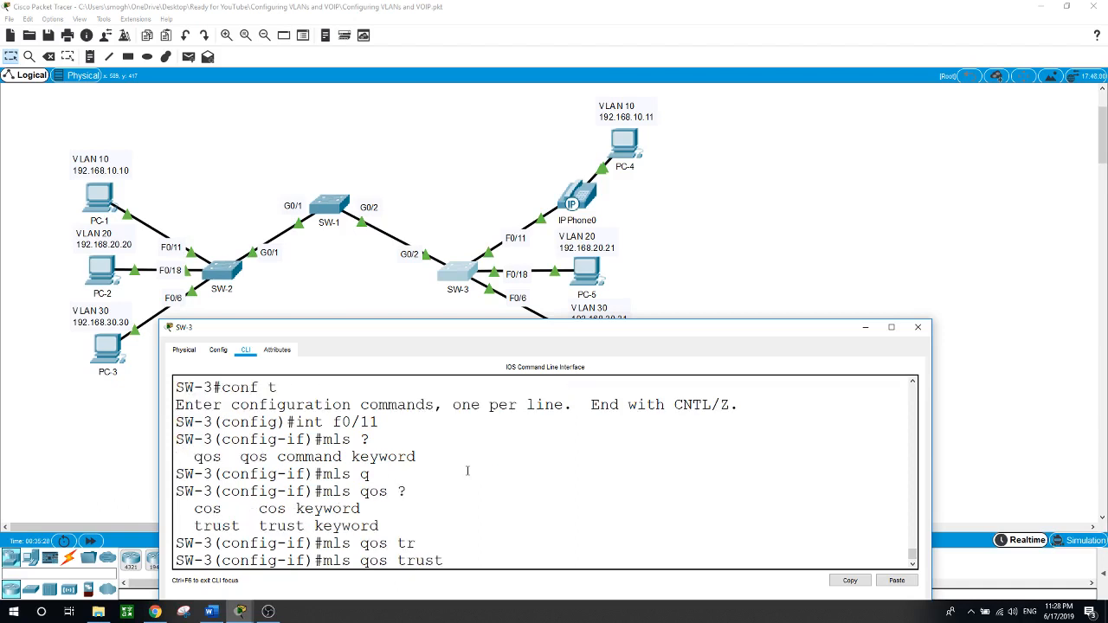
{"action": "type", "text": "?"}
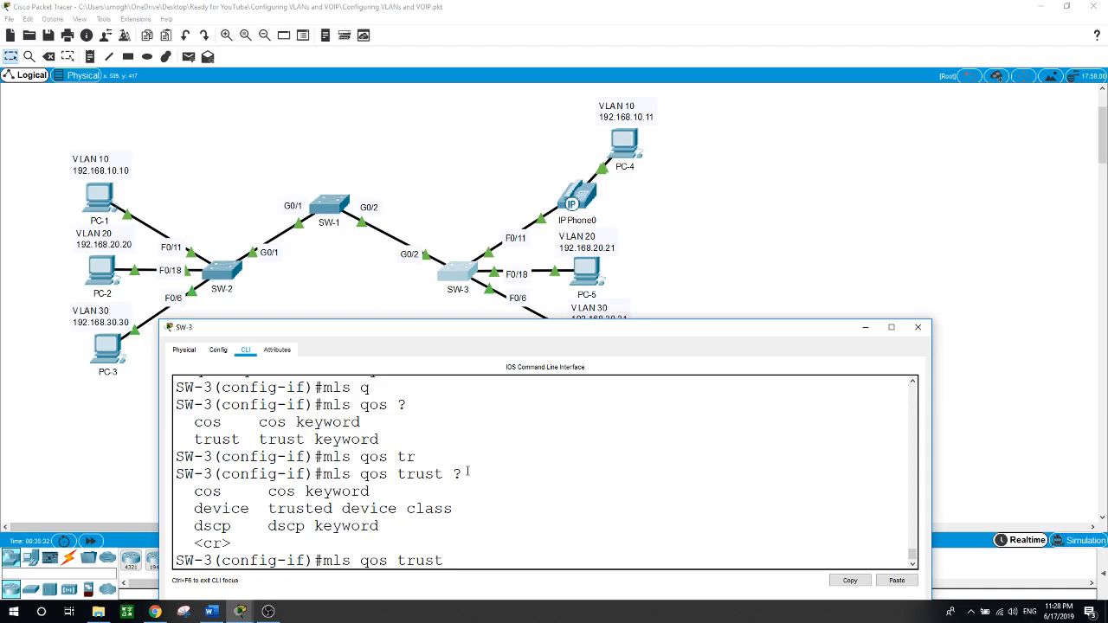
{"action": "type", "text": "co"}
{"action": "key", "text": "Tab"}
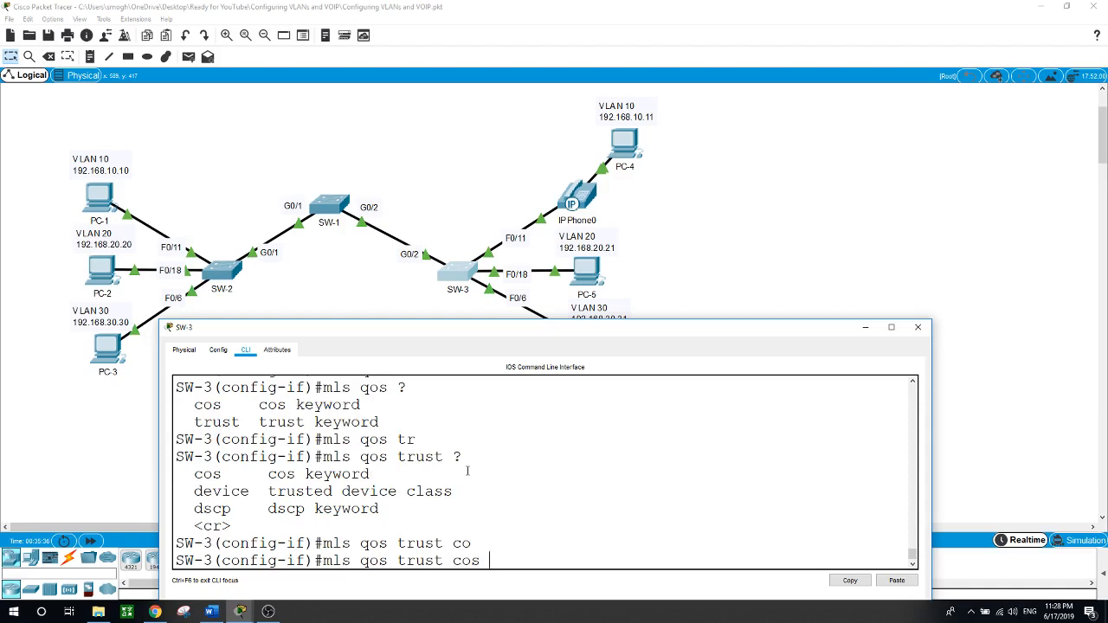
{"action": "key", "text": "Return"}
Step: Assign voice VLAN 150 to SW-3's interface F0/11 with switchport voice vlan 150, consulting the command help
{"action": "type", "text": "?"}
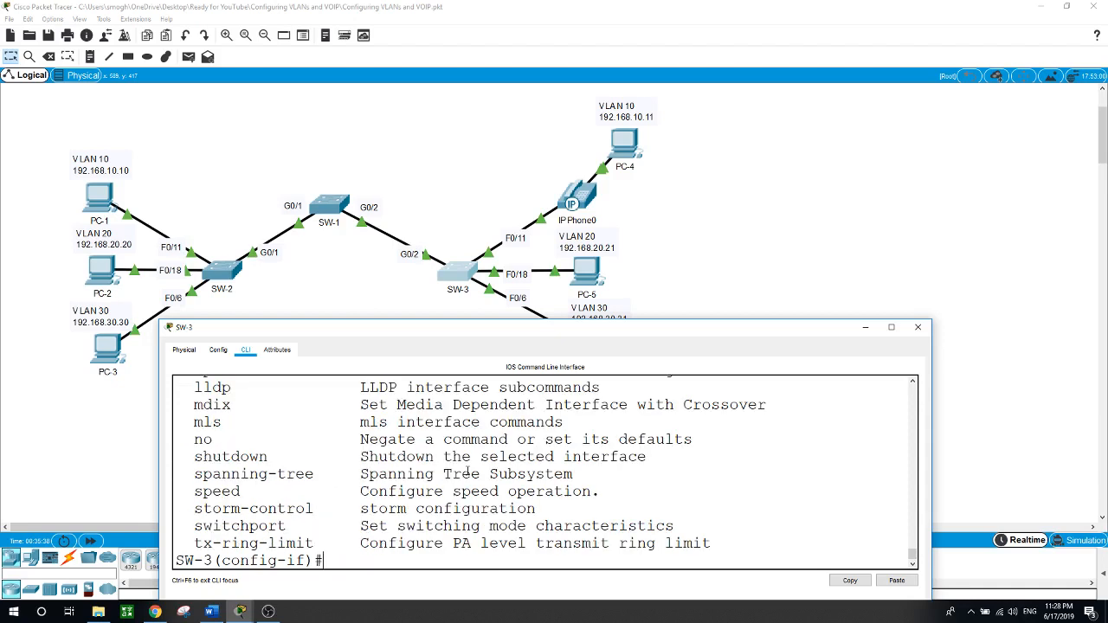
{"action": "type", "text": "swi"}
{"action": "key", "text": "Tab"}
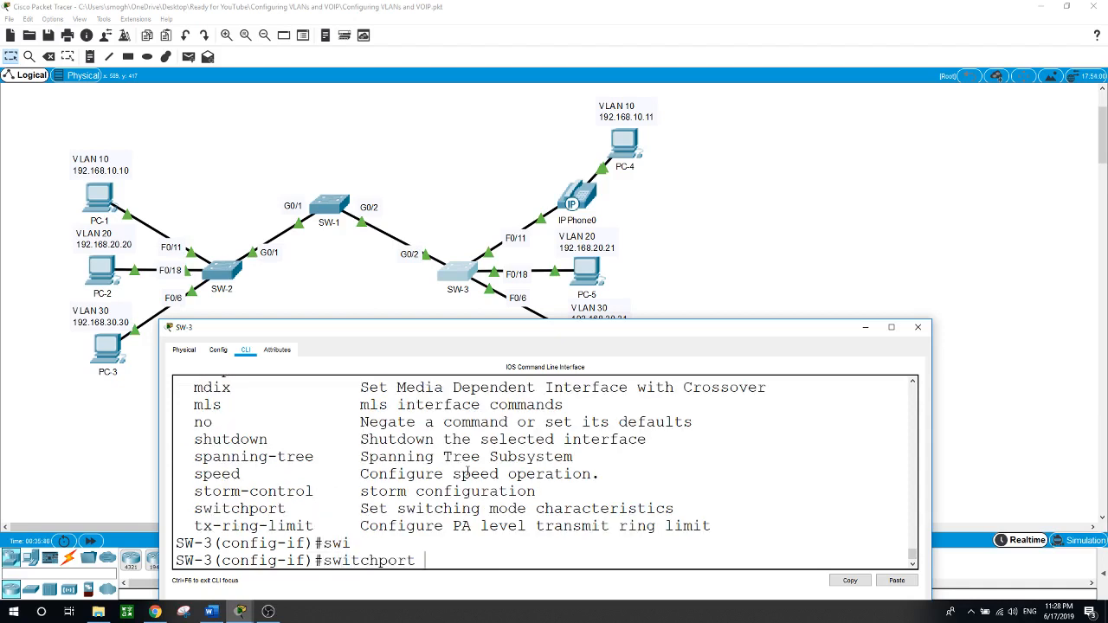
{"action": "type", "text": "voi"}
{"action": "key", "text": "Tab"}
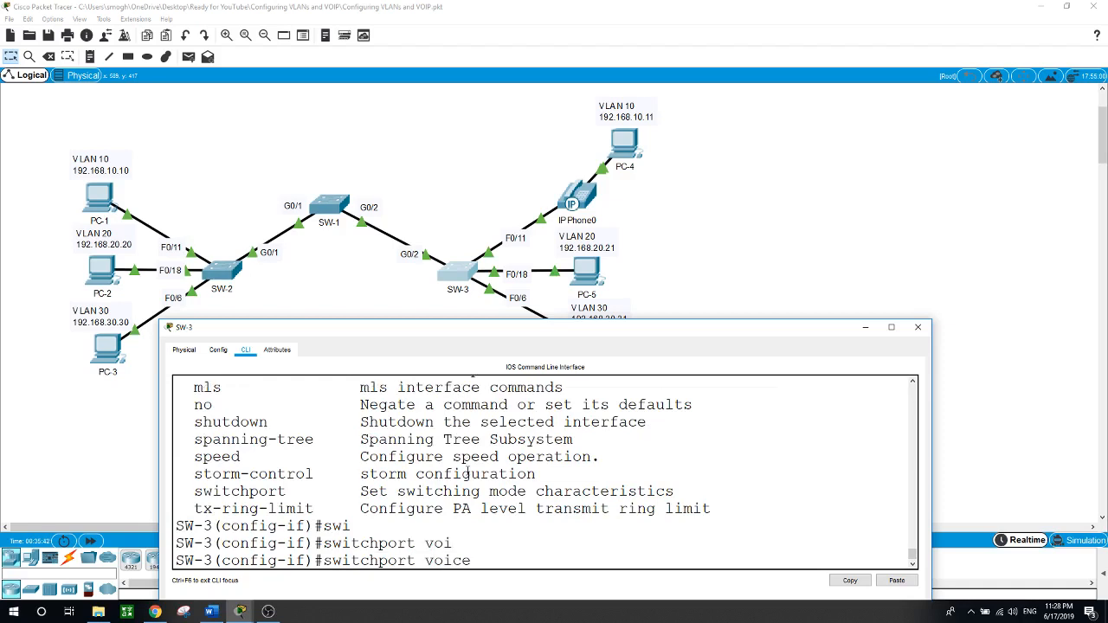
{"action": "type", "text": "?"}
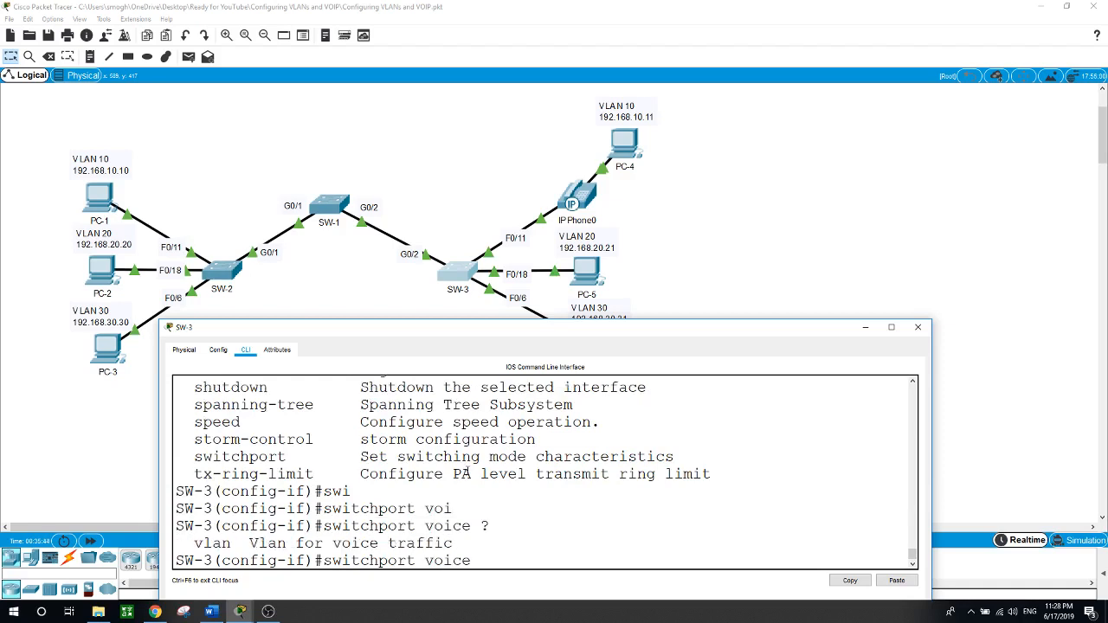
{"action": "type", "text": "vl"}
{"action": "key", "text": "Tab"}
{"action": "type", "text": "15"}
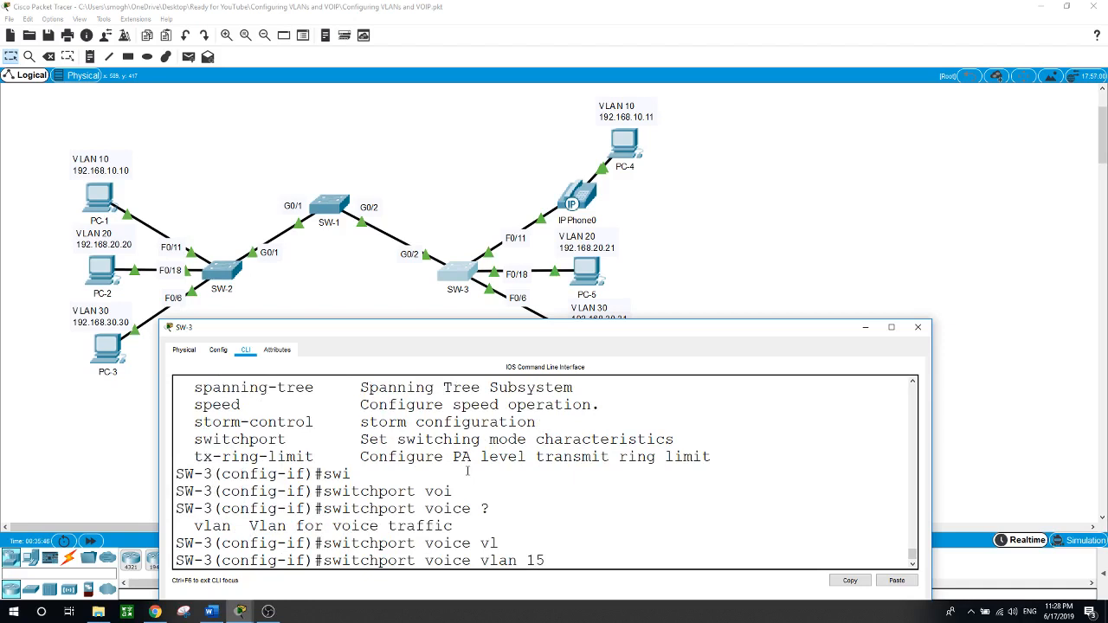
{"action": "type", "text": "0"}
{"action": "key", "text": "Return"}
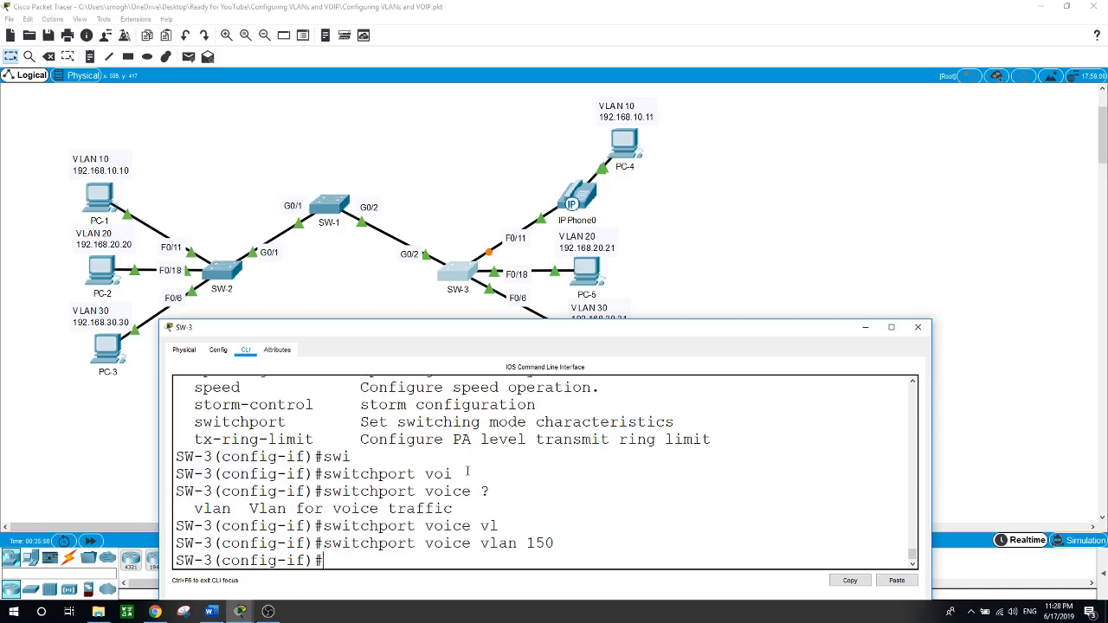
Step: Leave configuration mode, run show vlan brief to compare the Admins and VOICE port assignments on SW-3, and return to the topology
{"action": "type", "text": "end"}
{"action": "key", "text": "Return"}
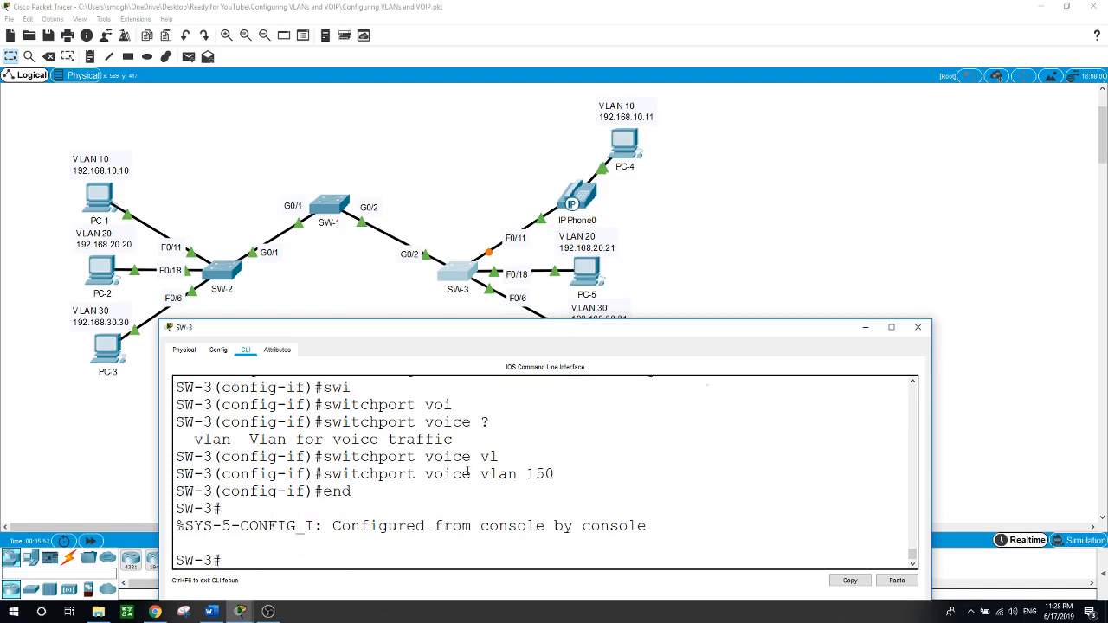
{"action": "type", "text": "show vlan brief"}
{"action": "key", "text": "Return"}
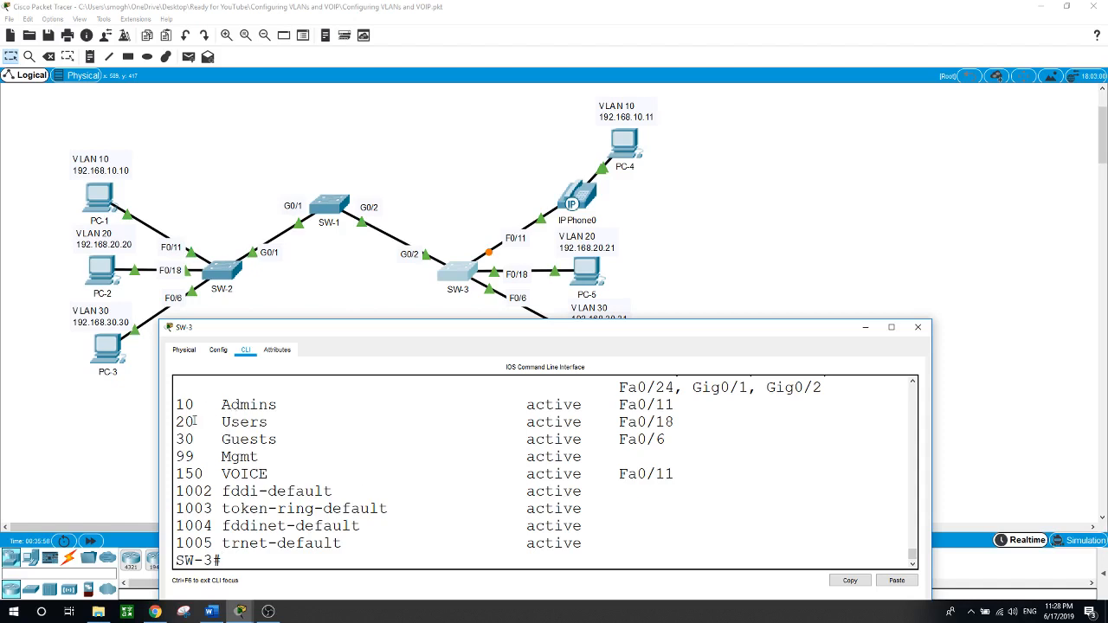
{"action": "left_click_drag", "start_coordinate": [176, 404], "coordinate": [679, 403]}
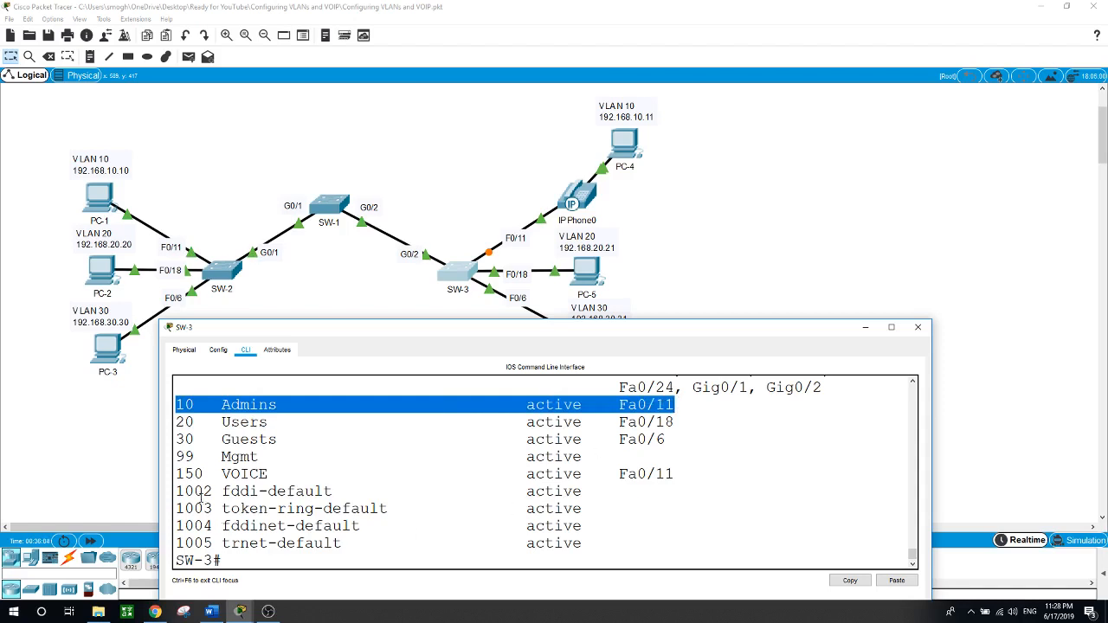
{"action": "left_click_drag", "start_coordinate": [178, 474], "coordinate": [690, 477]}
{"action": "left_click_drag", "start_coordinate": [682, 403], "coordinate": [611, 404]}
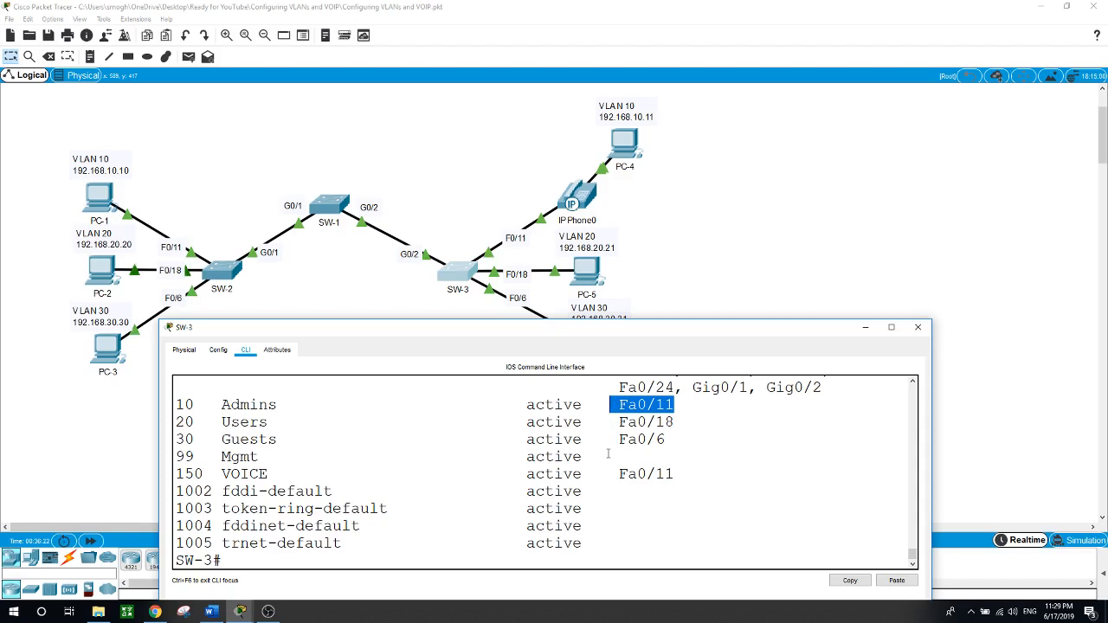
{"action": "left_click", "coordinate": [739, 269]}
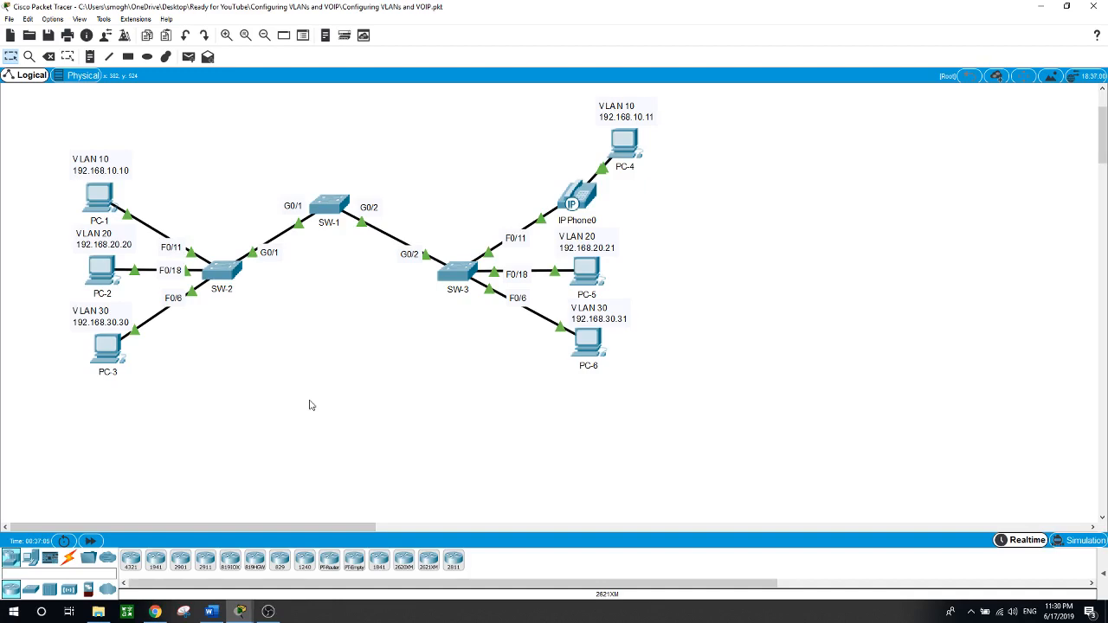
Step: Open PC-1's command prompt, ping PC-4 at 192.168.10.11, and return to the topology
{"action": "left_click", "coordinate": [99, 198]}
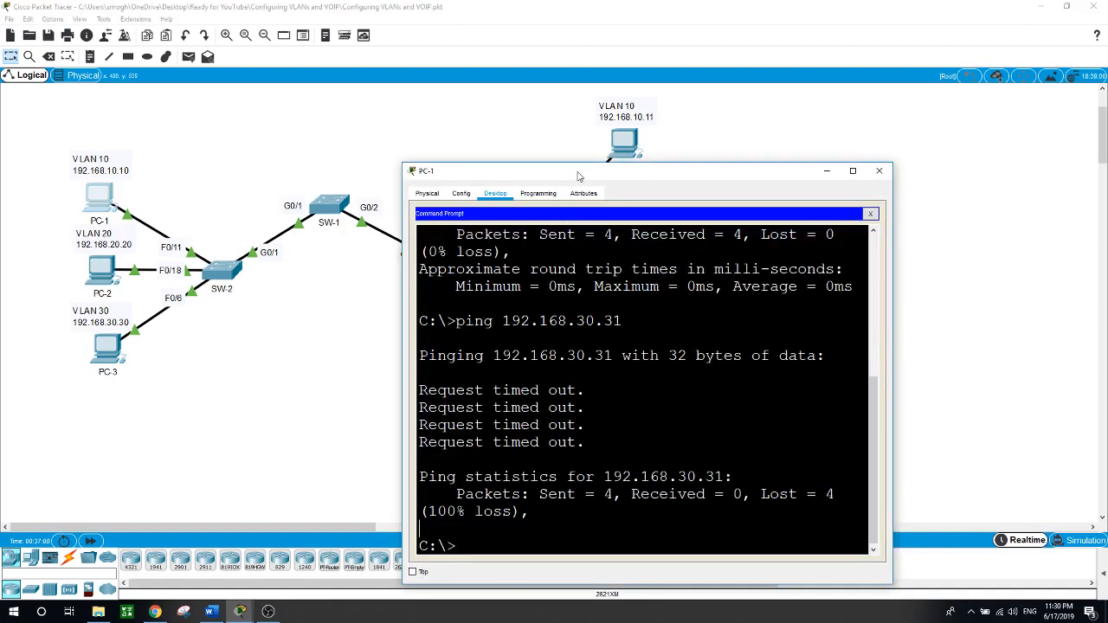
{"action": "left_click_drag", "start_coordinate": [578, 175], "coordinate": [592, 207]}
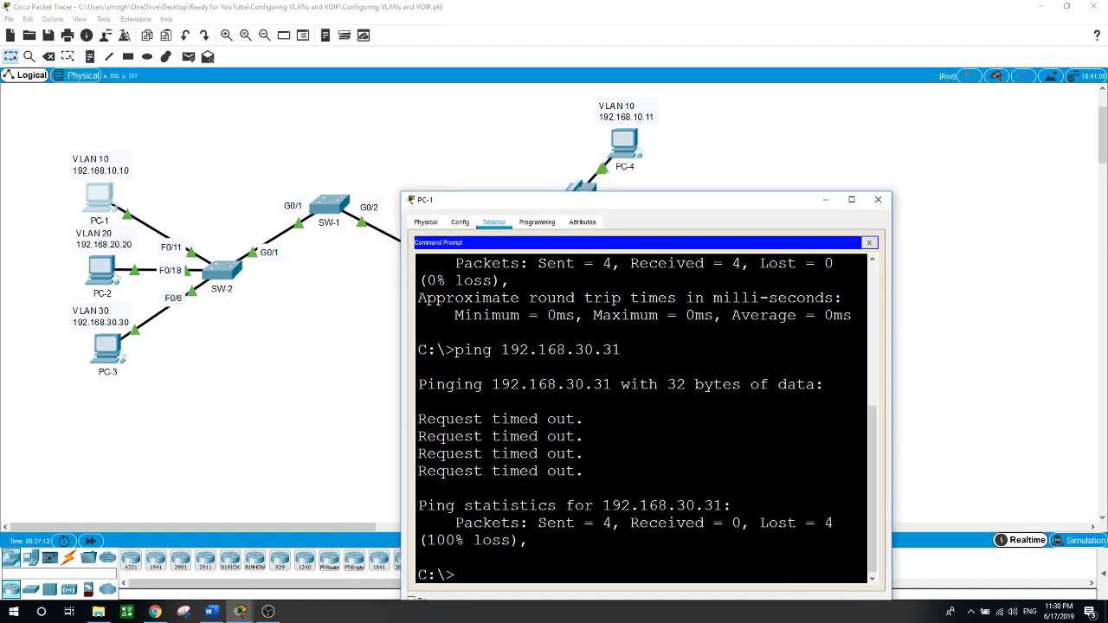
{"action": "type", "text": "ping 192.168.1"}
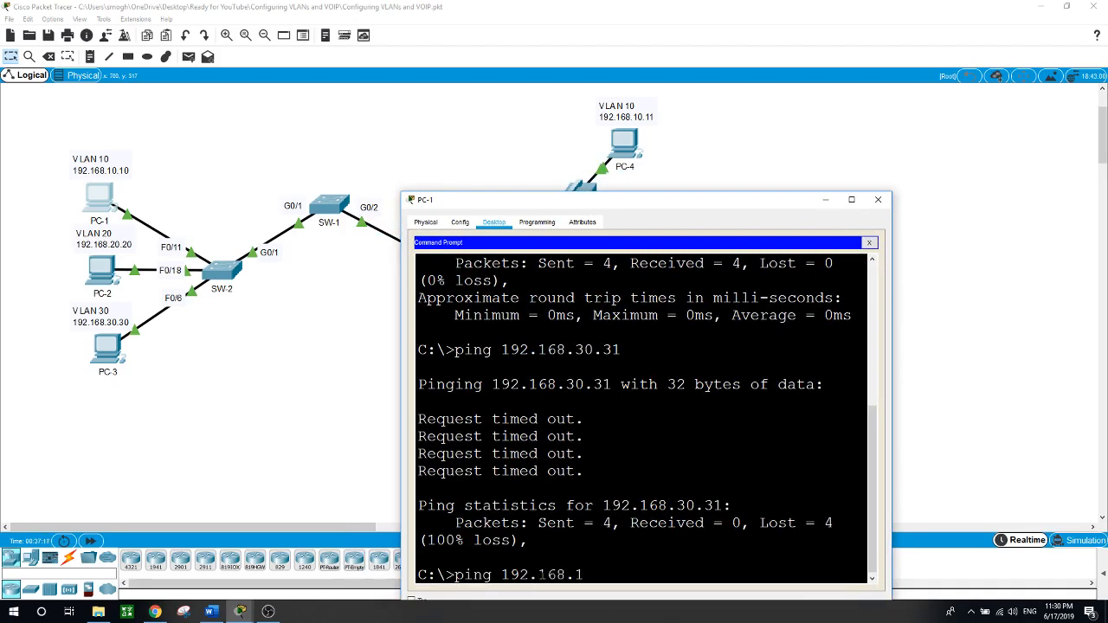
{"action": "type", "text": "0.11"}
{"action": "key", "text": "Return"}
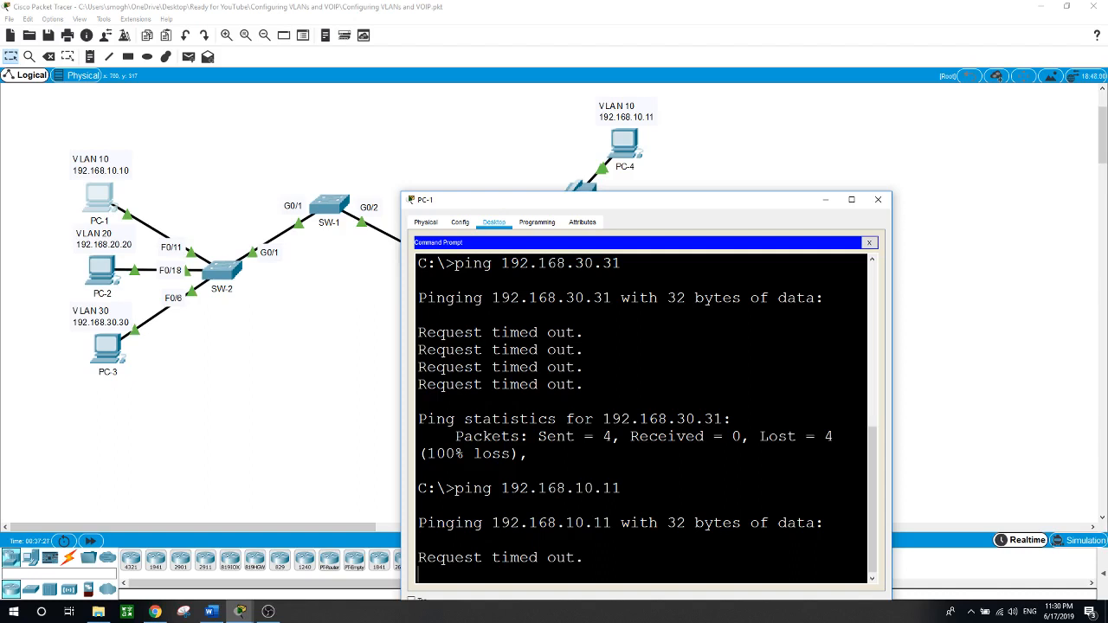
{"action": "left_click", "coordinate": [320, 453]}
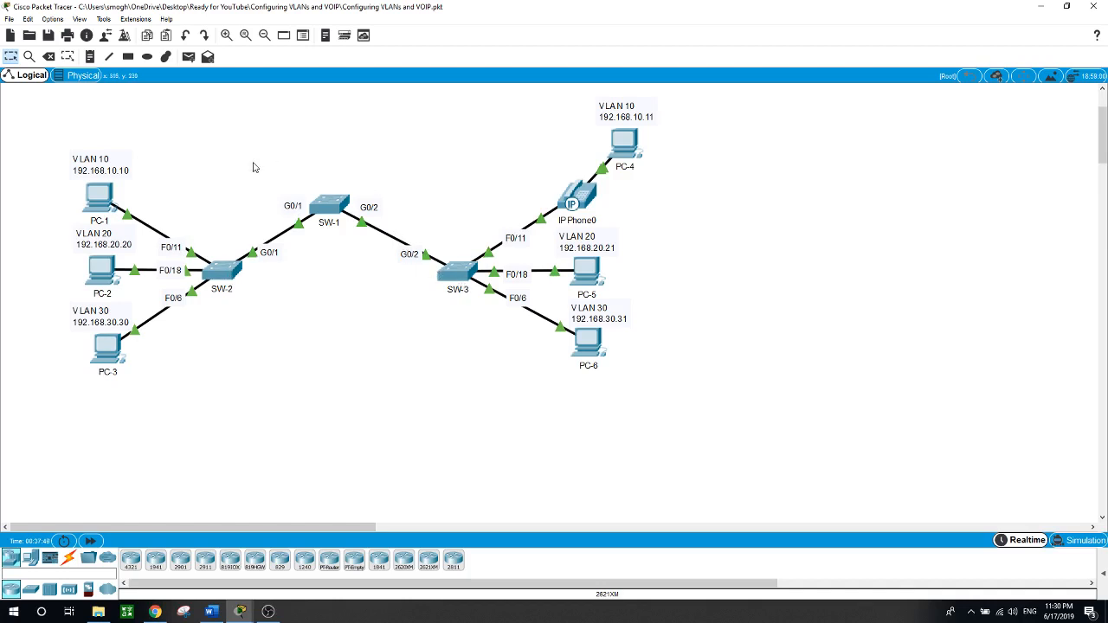
Step: Open SW-1's command line with the topology still in view and enter privileged mode with en
{"action": "left_click", "coordinate": [331, 206]}
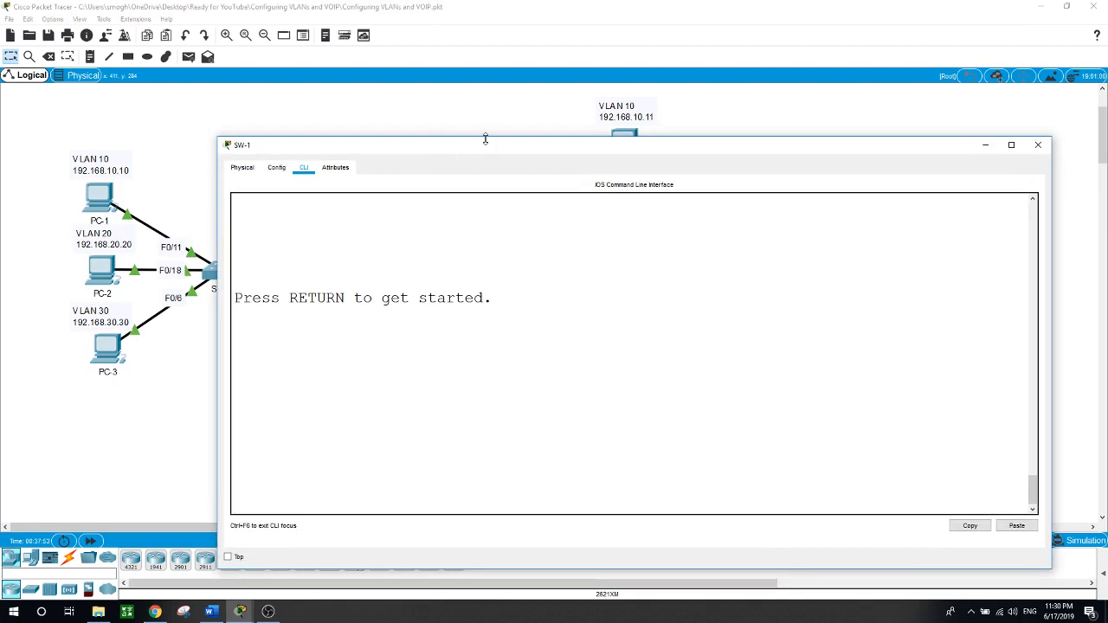
{"action": "left_click_drag", "start_coordinate": [485, 139], "coordinate": [487, 265]}
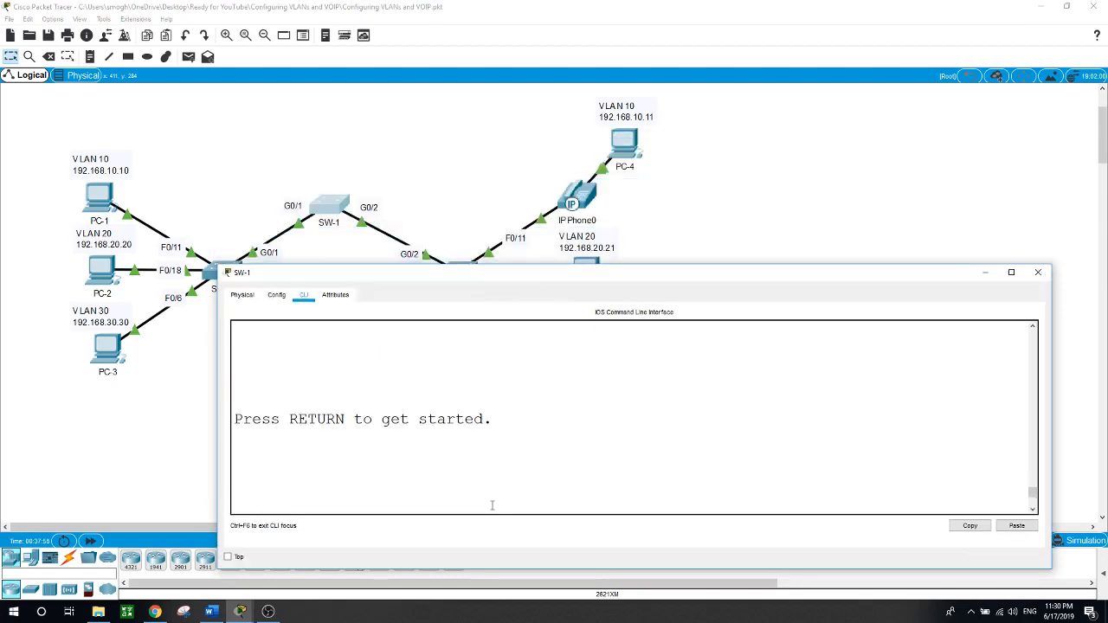
{"action": "key", "text": "Return"}
{"action": "type", "text": "en"}
{"action": "key", "text": "Return"}
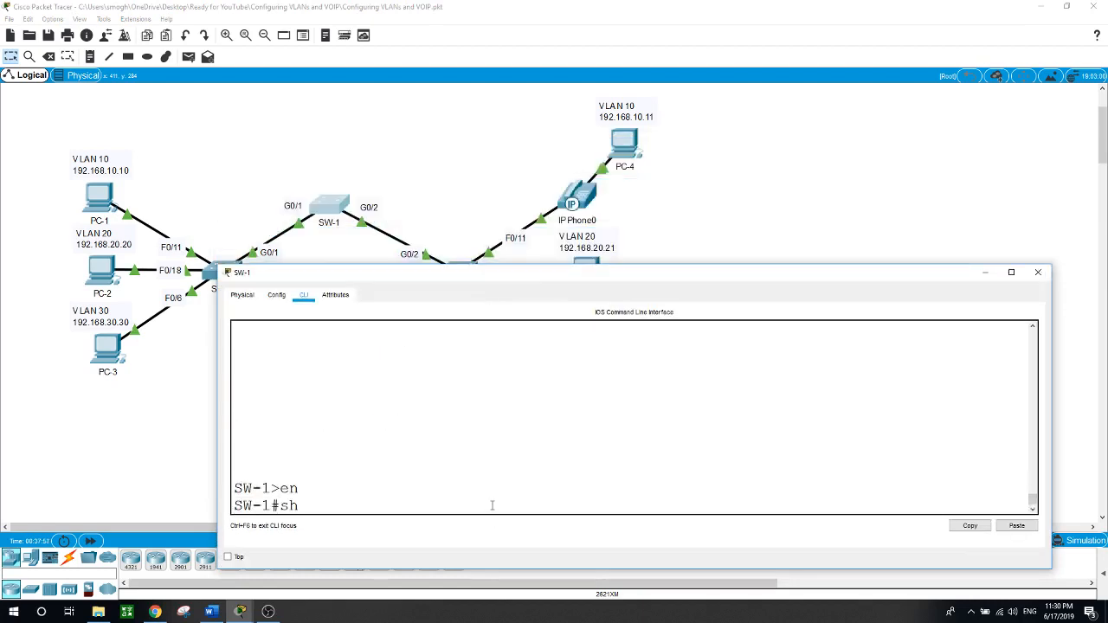
Step: Run show vlan brief on SW-1, examine the ports listed for each VLAN, and return to the topology
{"action": "type", "text": "show va"}
{"action": "key", "text": "BackSpace"}
{"action": "type", "text": "lan brie"}
{"action": "key", "text": "Return"}
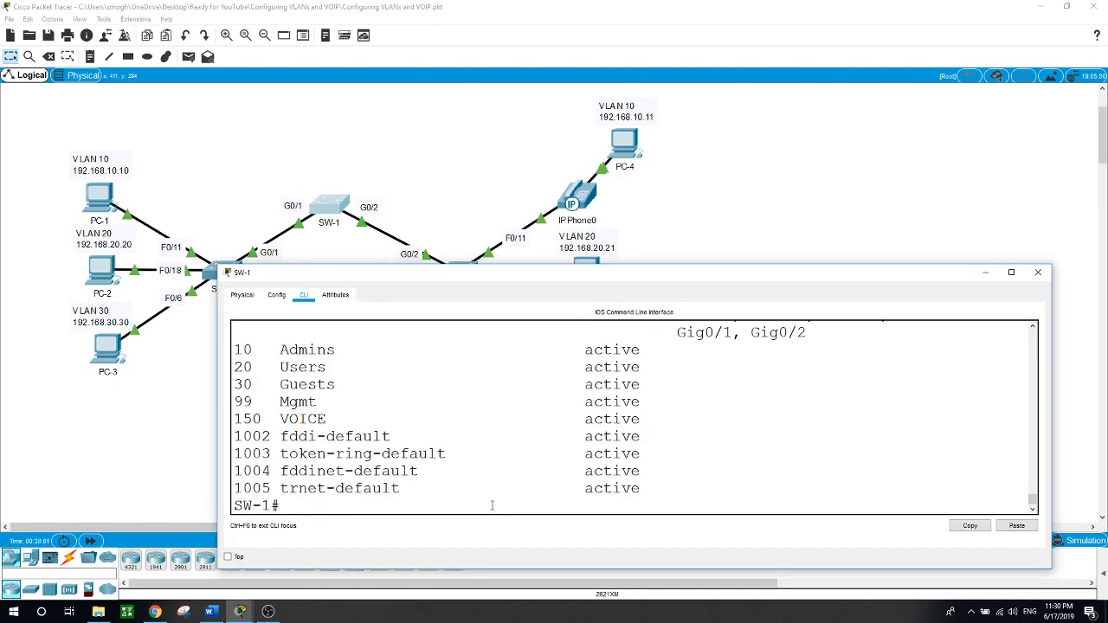
{"action": "scroll", "coordinate": [538, 469], "scroll_direction": "up", "scroll_amount": 3}
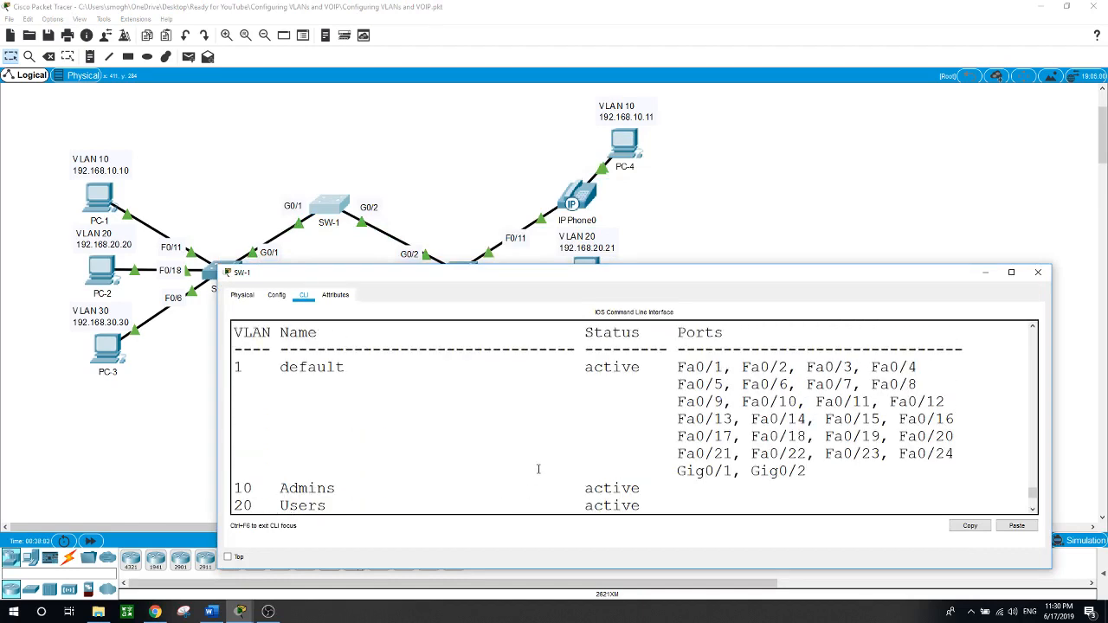
{"action": "scroll", "coordinate": [537, 469], "scroll_direction": "down", "scroll_amount": 2}
{"action": "scroll", "coordinate": [537, 469], "scroll_direction": "down", "scroll_amount": 1}
{"action": "scroll", "coordinate": [537, 469], "scroll_direction": "up", "scroll_amount": 2}
{"action": "scroll", "coordinate": [538, 469], "scroll_direction": "down", "scroll_amount": 2}
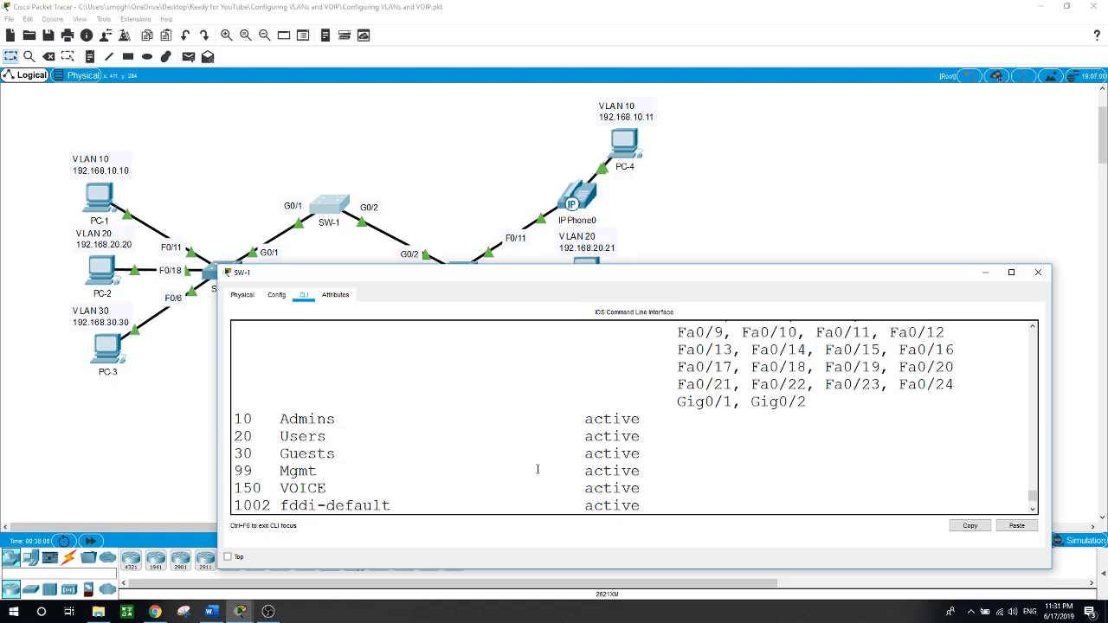
{"action": "scroll", "coordinate": [537, 468], "scroll_direction": "down", "scroll_amount": 1}
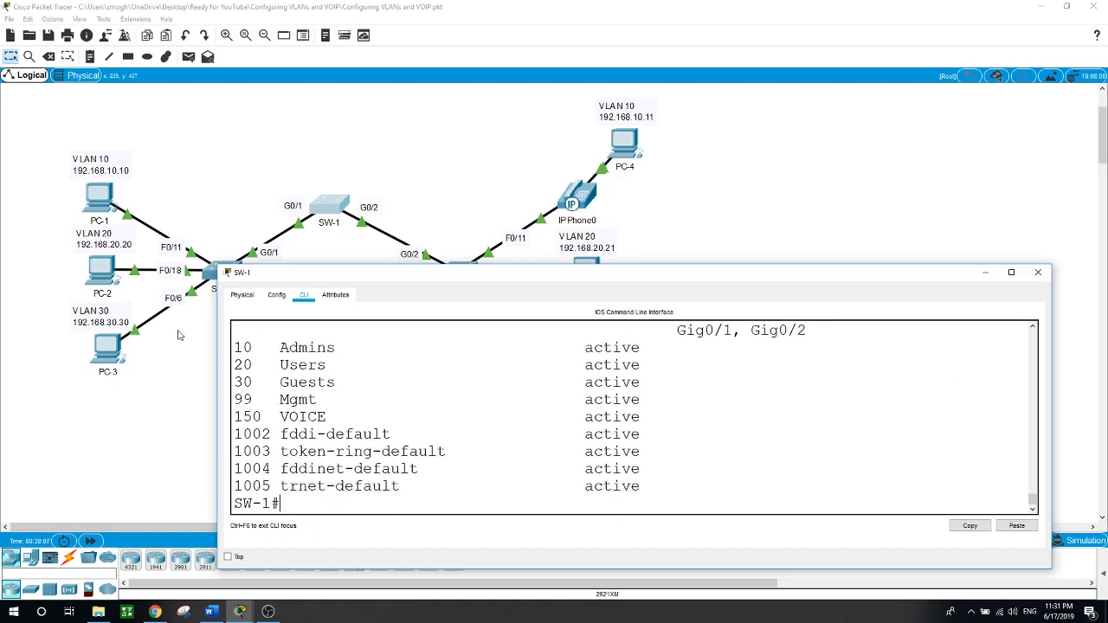
{"action": "left_click", "coordinate": [181, 335]}
Step: Open SW-2's command line, run show vlan brief, and reposition the window so the whole VLAN table can be read
{"action": "left_click", "coordinate": [230, 275]}
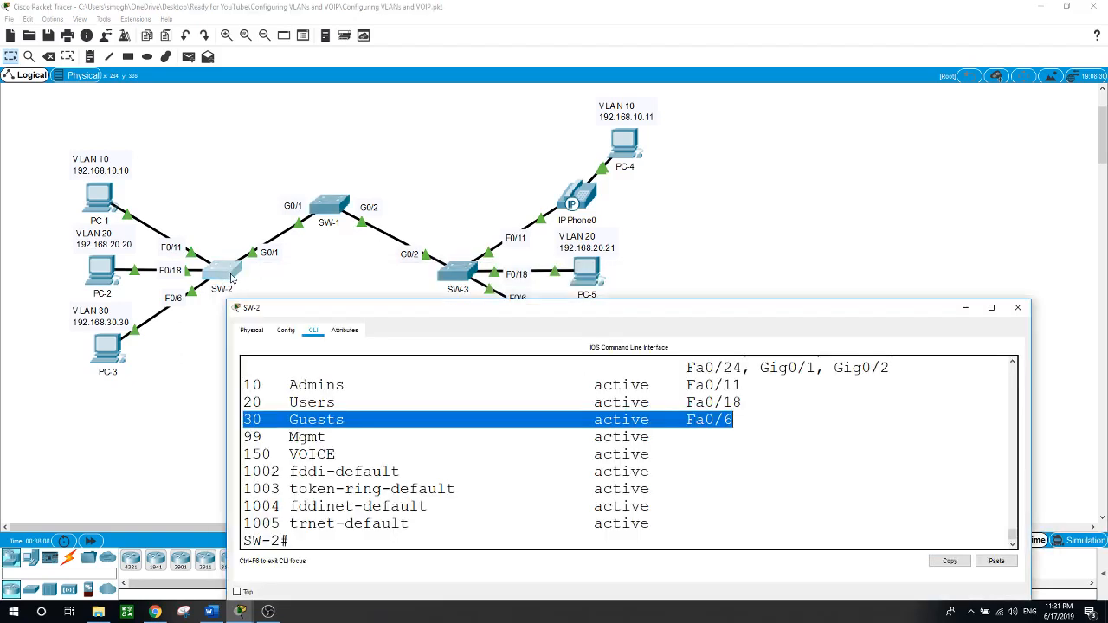
{"action": "left_click", "coordinate": [450, 538]}
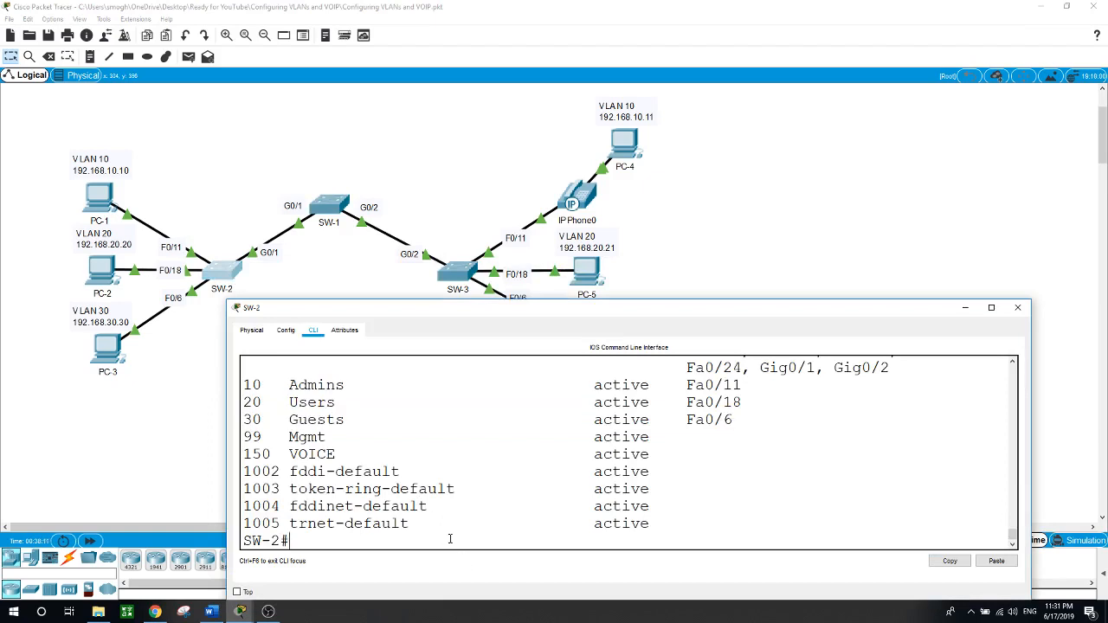
{"action": "type", "text": "show vlan brief"}
{"action": "key", "text": "Return"}
{"action": "left_click_drag", "start_coordinate": [550, 316], "coordinate": [732, 163]}
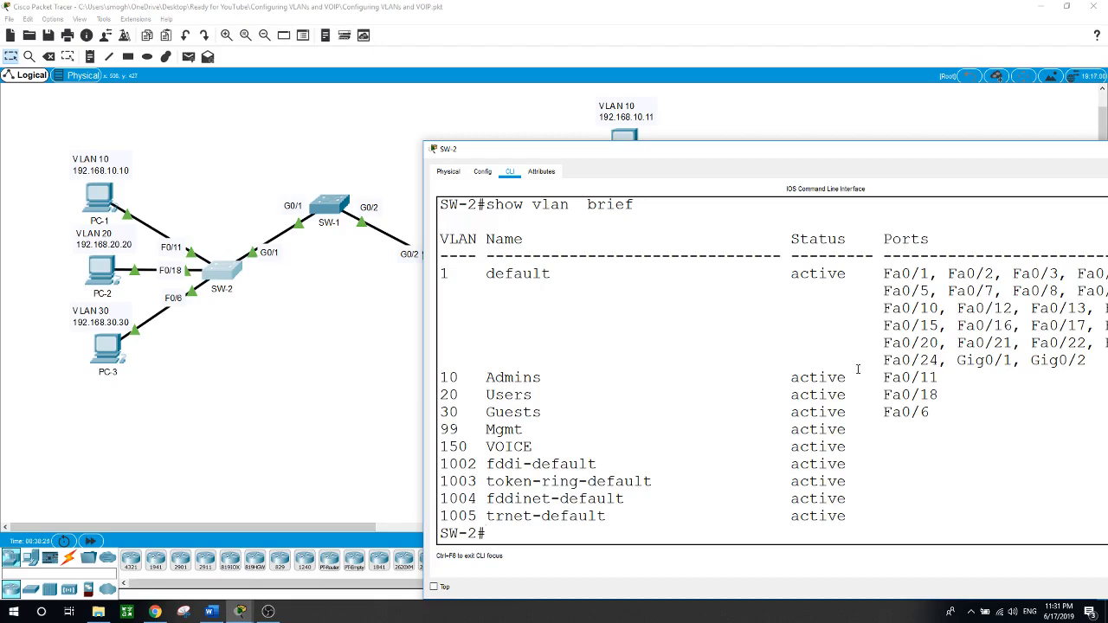
{"action": "left_click_drag", "start_coordinate": [923, 152], "coordinate": [687, 183]}
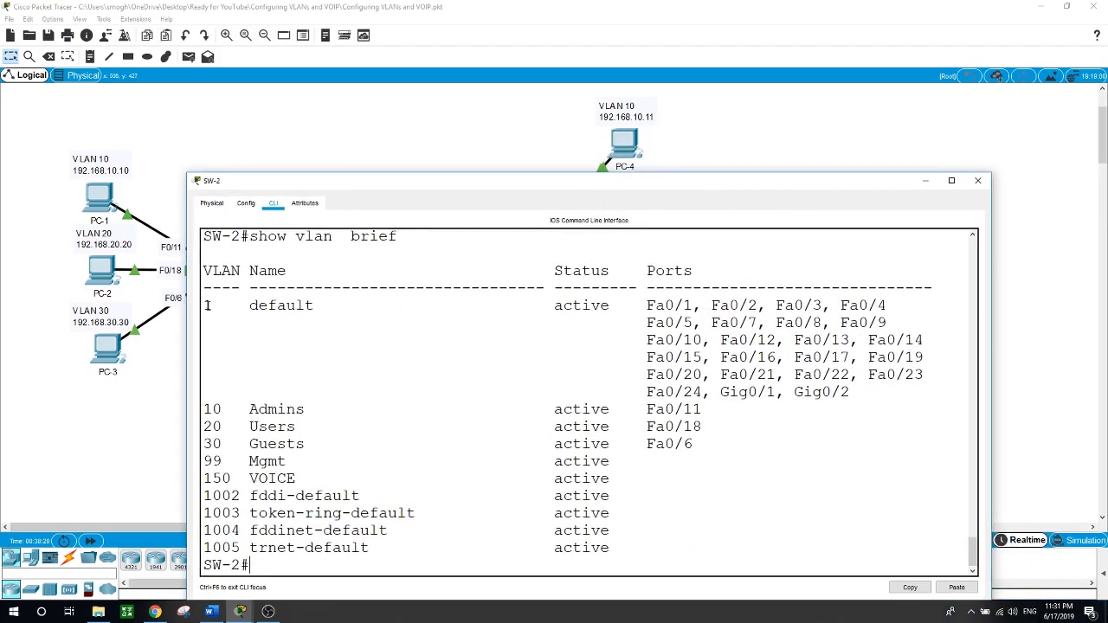
Step: Highlight the VLAN 1 default entry and port Gig0/1 in SW-2's table, compare them with the topology, and return to it
{"action": "left_click_drag", "start_coordinate": [207, 305], "coordinate": [314, 306]}
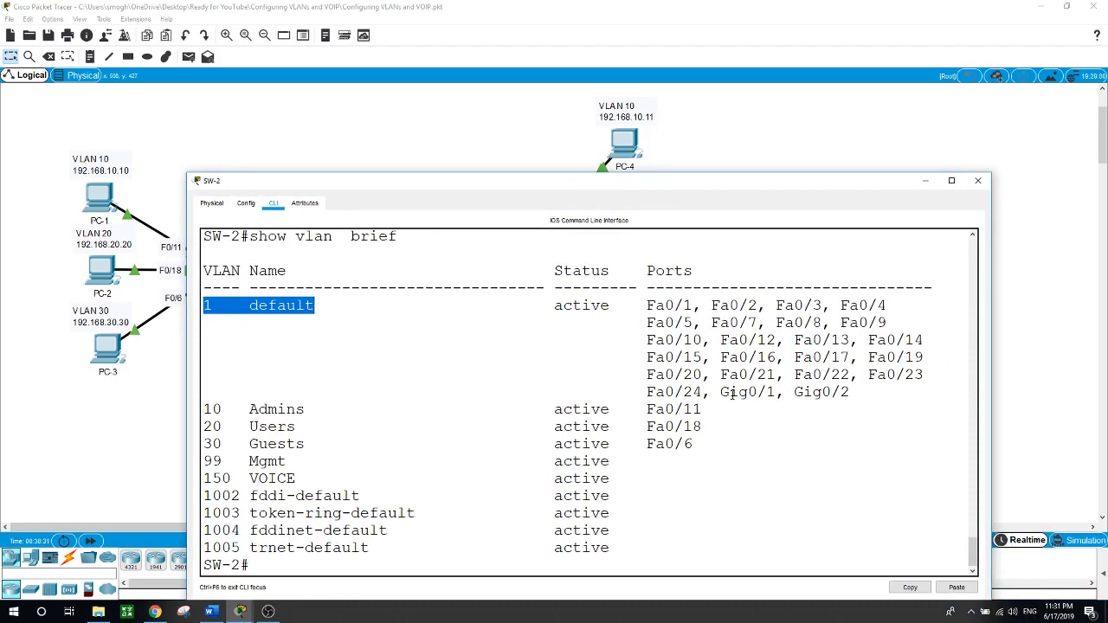
{"action": "left_click_drag", "start_coordinate": [720, 392], "coordinate": [779, 392]}
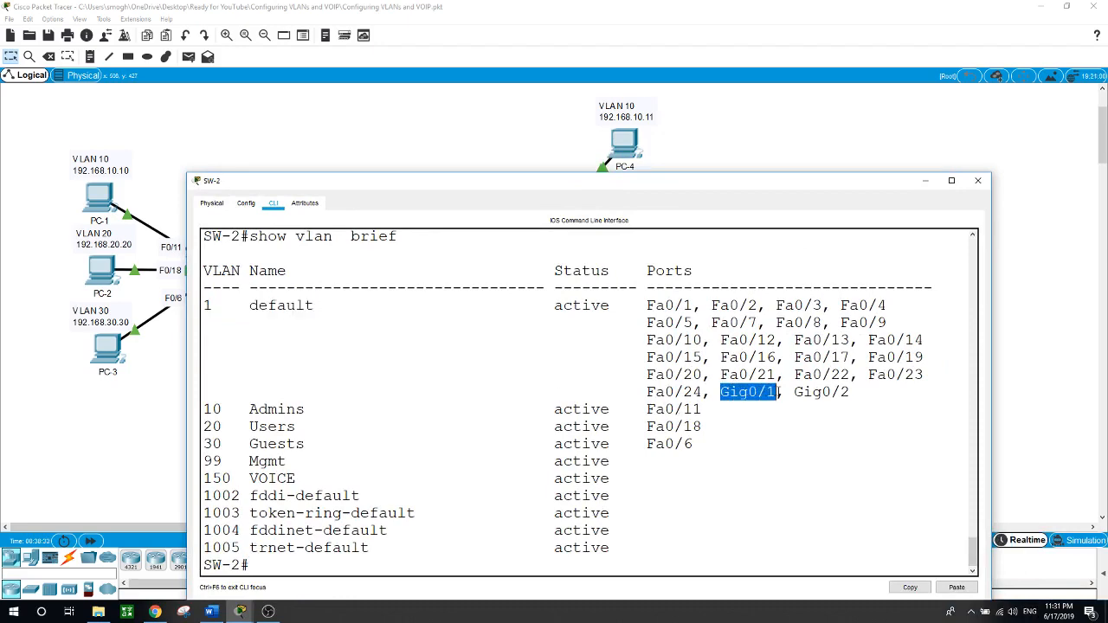
{"action": "left_click_drag", "start_coordinate": [338, 184], "coordinate": [489, 188]}
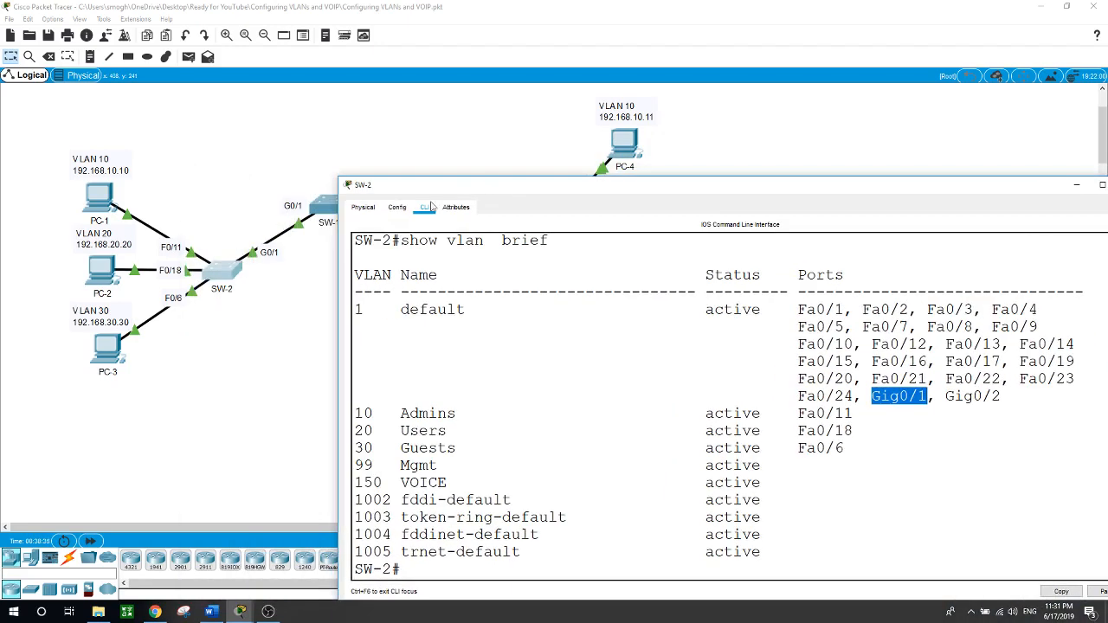
{"action": "left_click", "coordinate": [235, 200]}
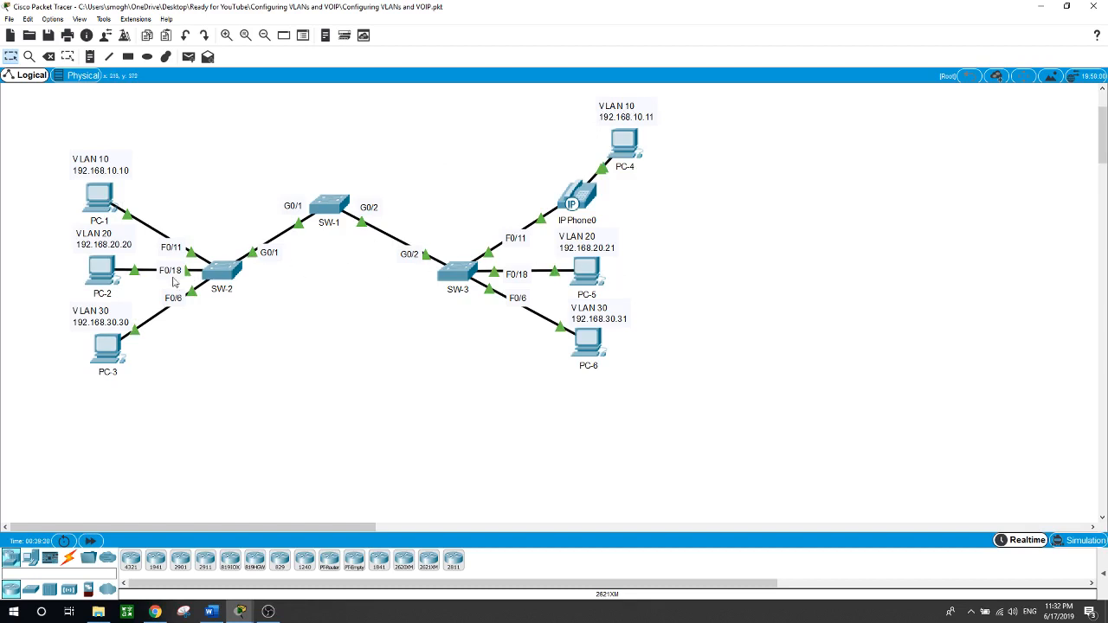
Step: Open PC-2's command prompt, ping PC-5 at 192.168.20.21, and return to the topology
{"action": "left_click", "coordinate": [97, 275]}
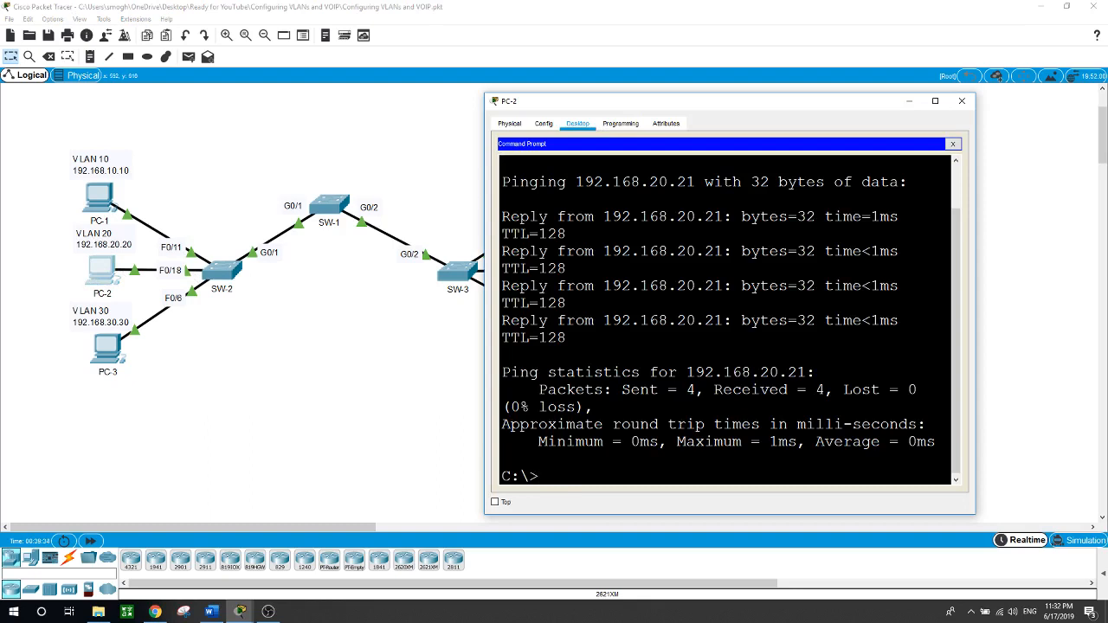
{"action": "type", "text": "ping 192.168.20.21"}
{"action": "key", "text": "Return"}
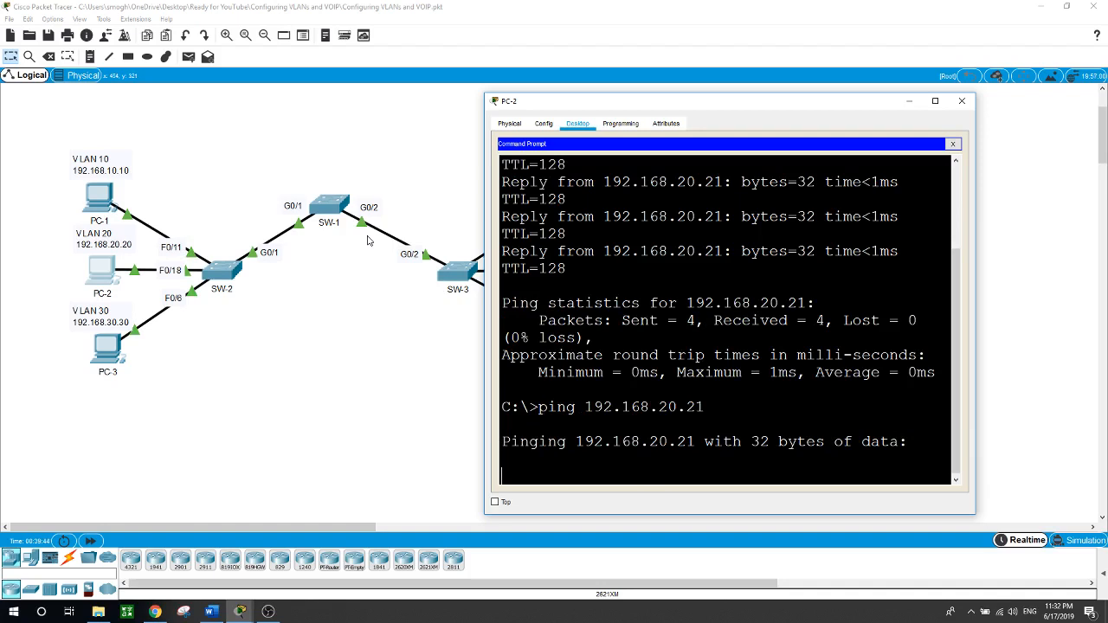
{"action": "left_click", "coordinate": [330, 330]}
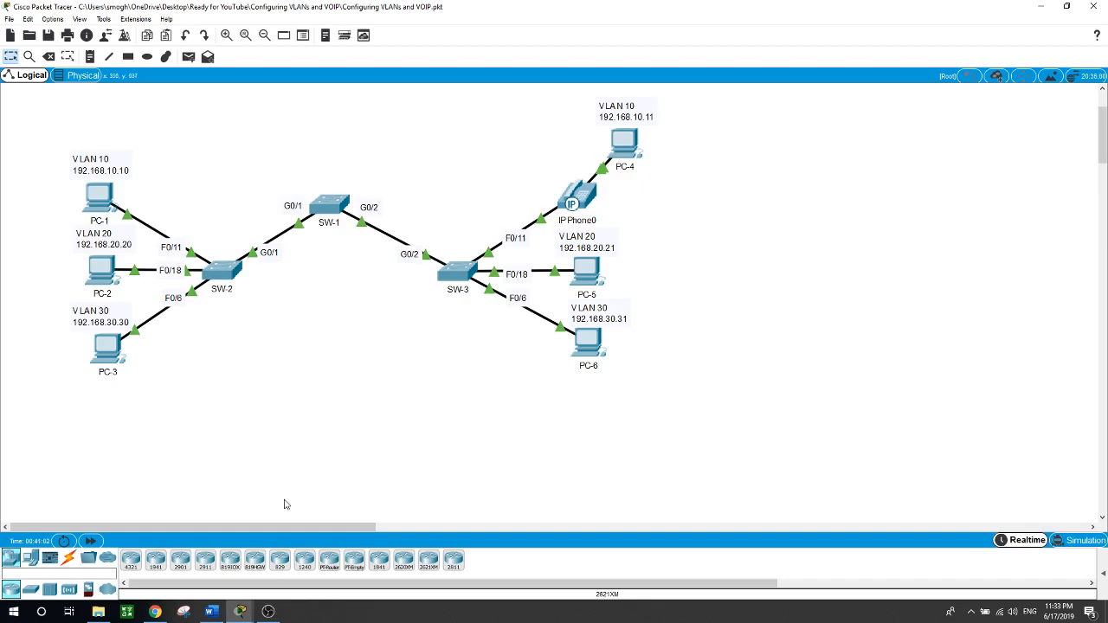
{"action": "left_click", "coordinate": [268, 611]}
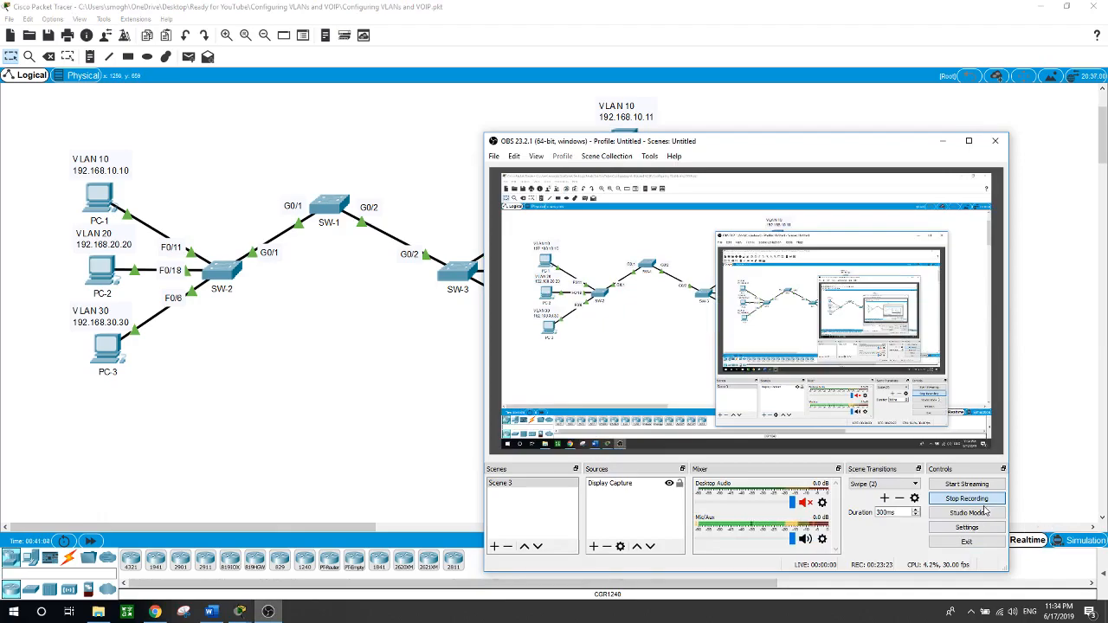